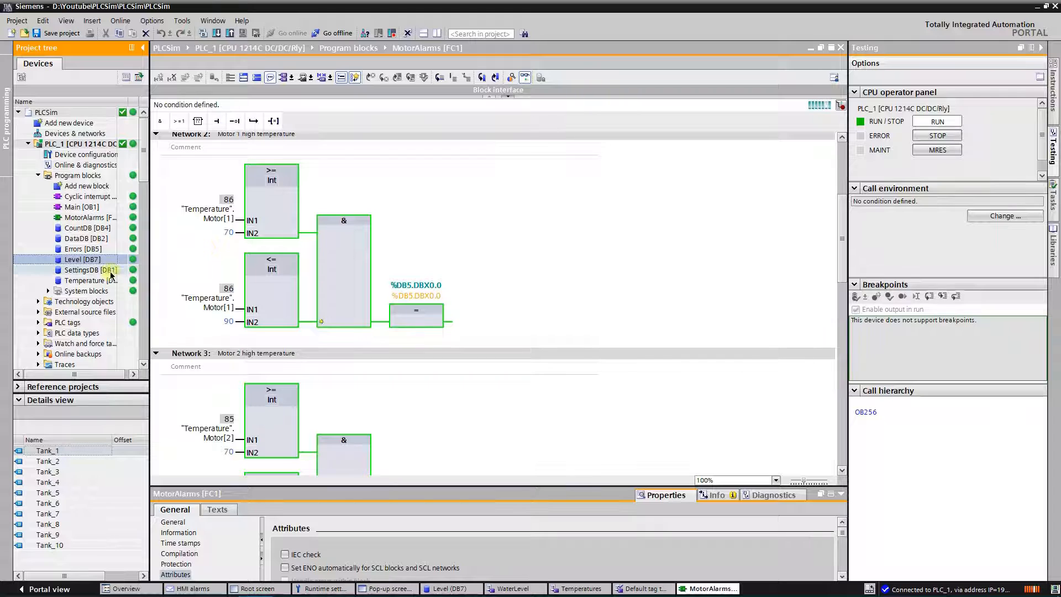
# Step: Monitor the live values of the Level data block, and open the WaterLevel HMI tag table
pyautogui.doubleClick(87, 257)
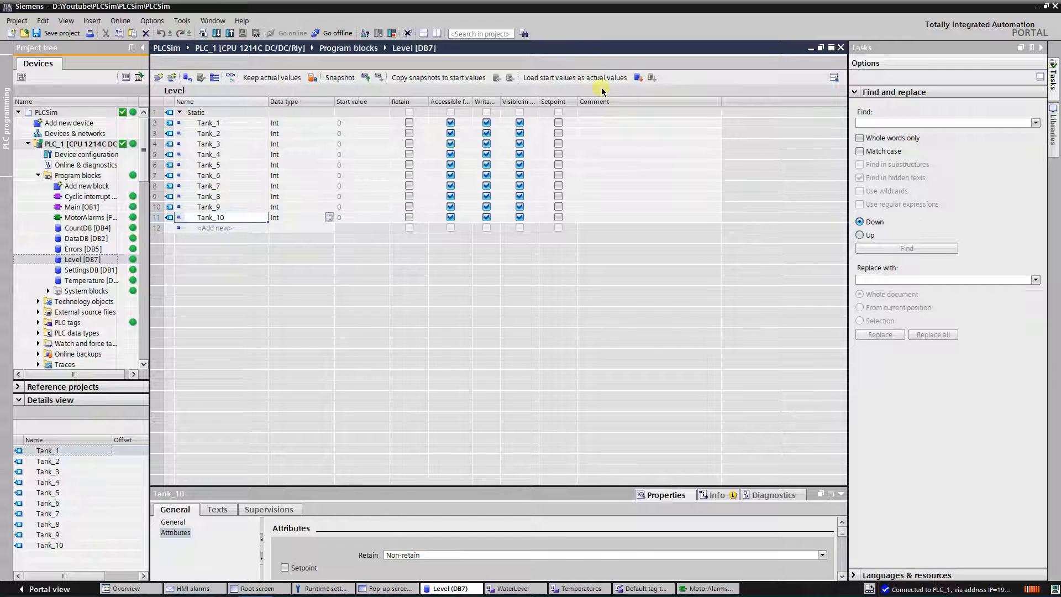
pyautogui.click(231, 77)
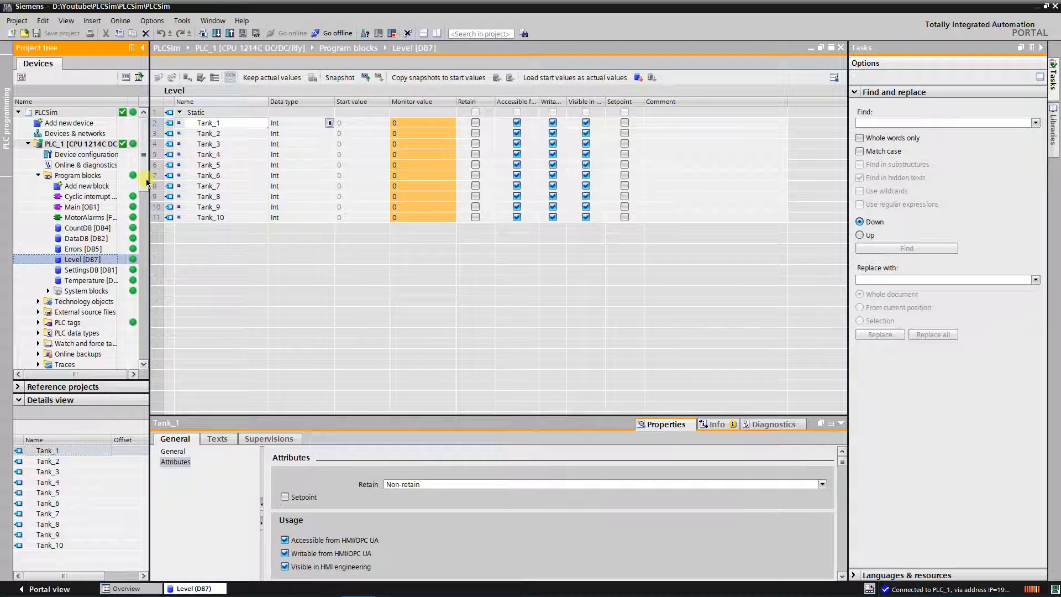
pyautogui.moveTo(147, 178); pyautogui.dragTo(148, 268)
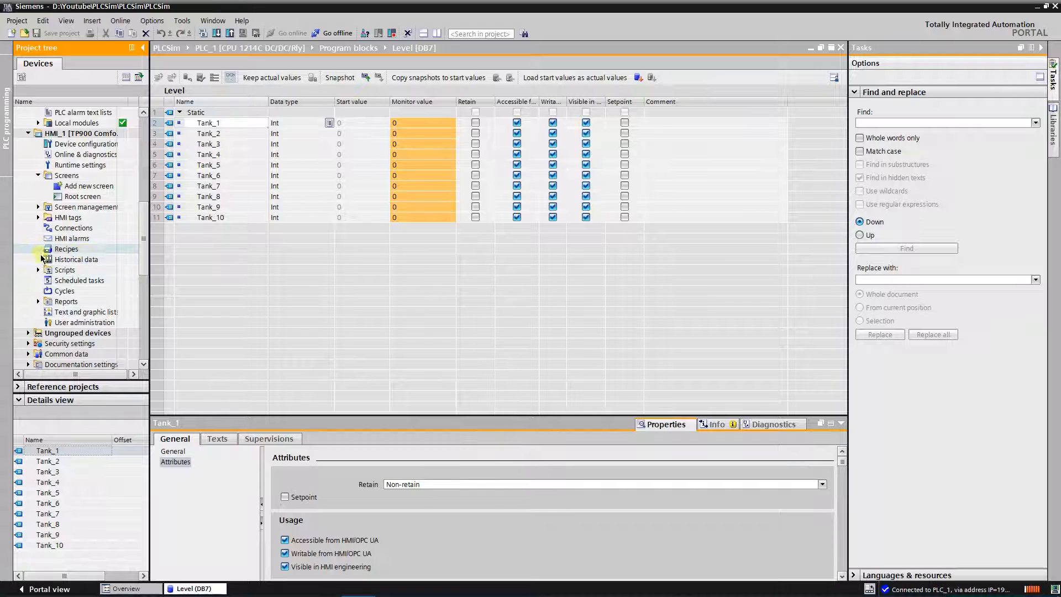
pyautogui.click(39, 217)
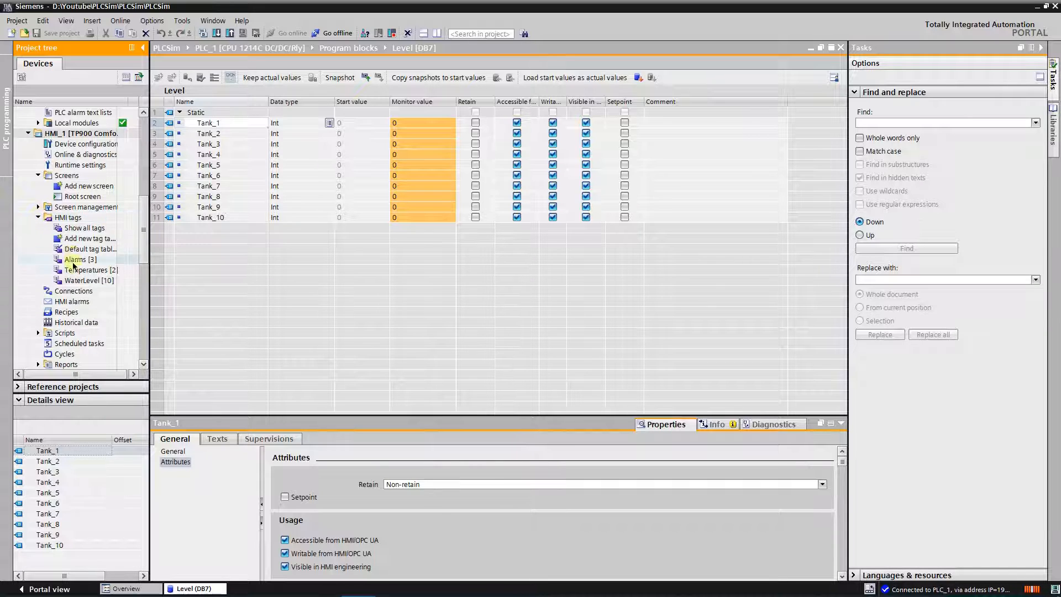
pyautogui.click(84, 281)
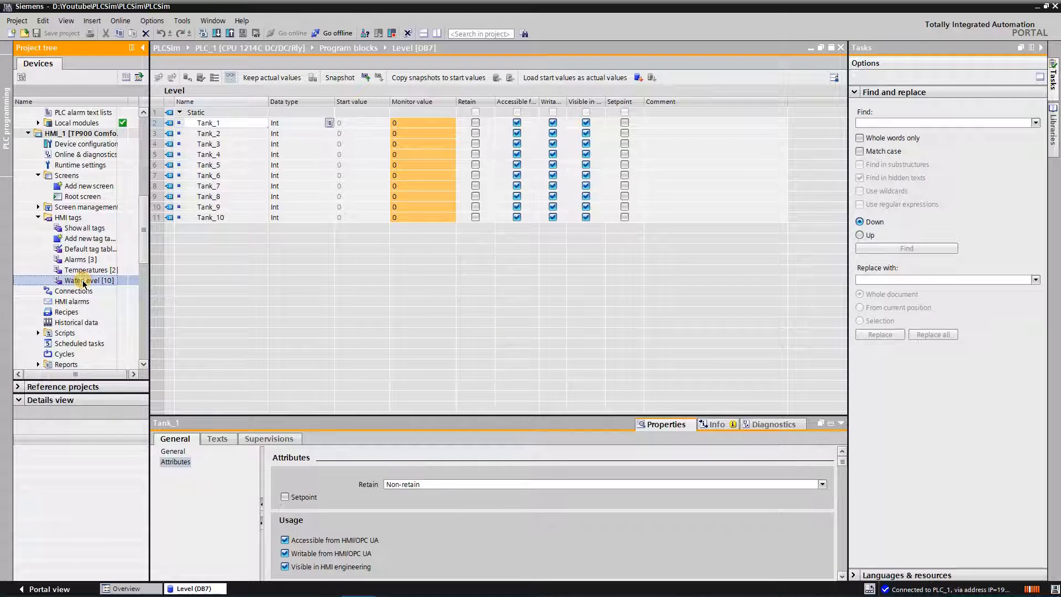
pyautogui.doubleClick(97, 280)
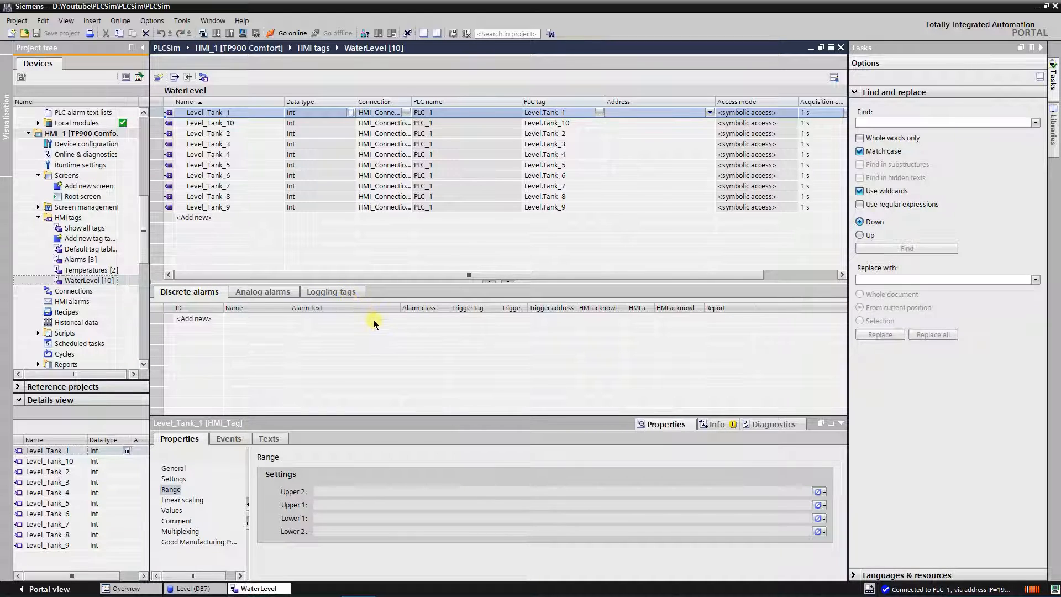
# Step: Open the HMI alarms editor and review its discrete alarms and alarm classes
pyautogui.click(82, 302)
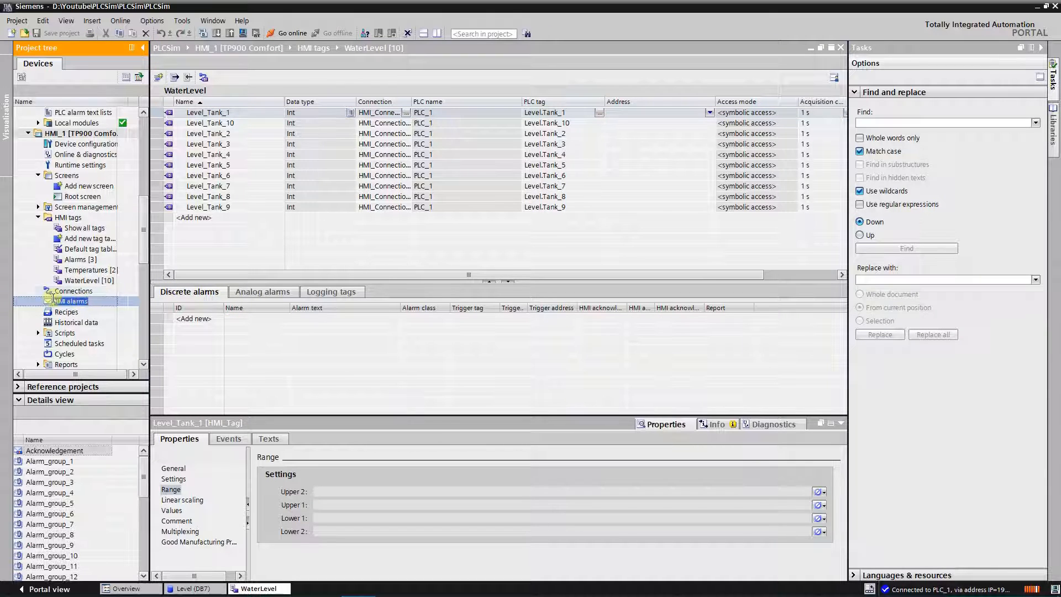
pyautogui.doubleClick(51, 302)
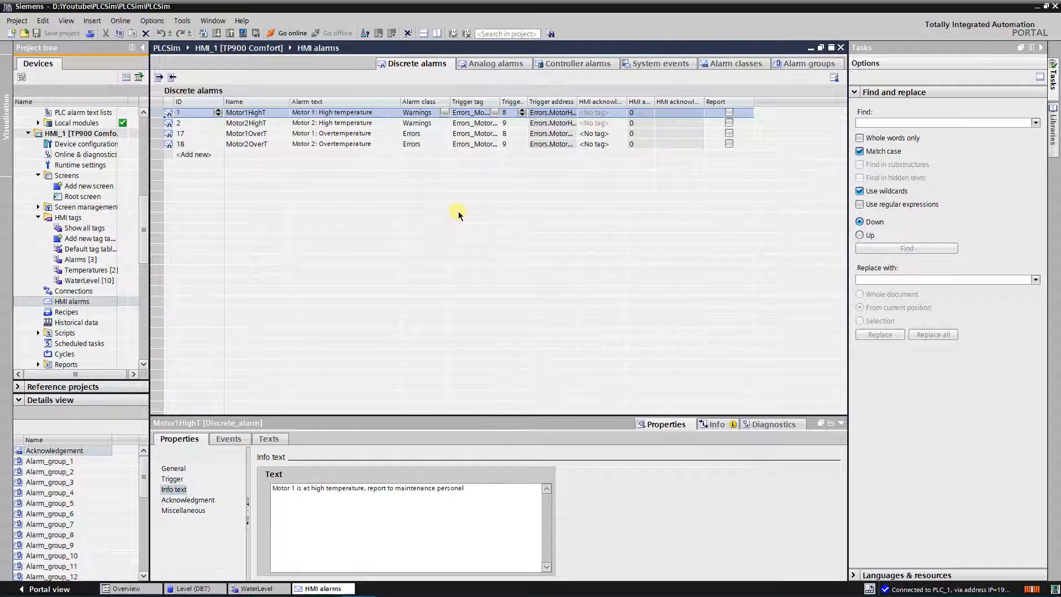
pyautogui.click(716, 64)
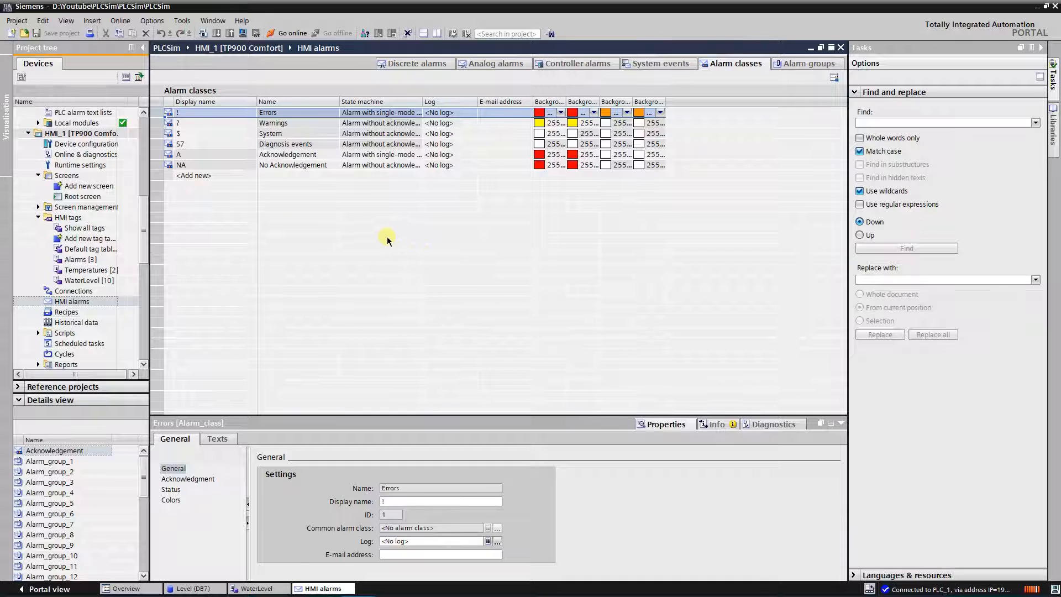
# Step: Switch the Alarm class colors option off and on again in the HMI's alarm runtime settings
pyautogui.click(91, 166)
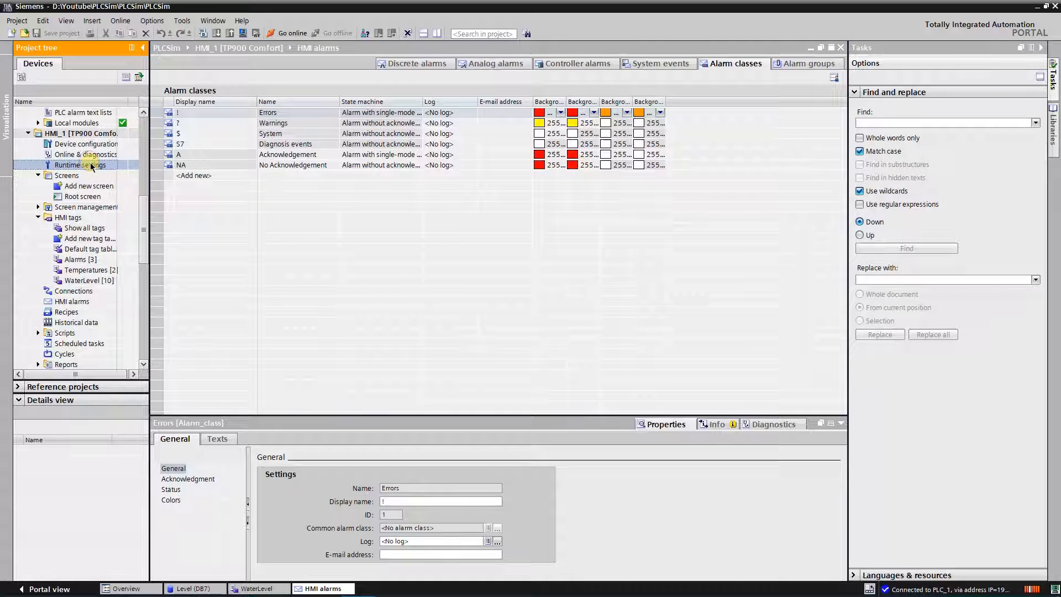
pyautogui.doubleClick(91, 165)
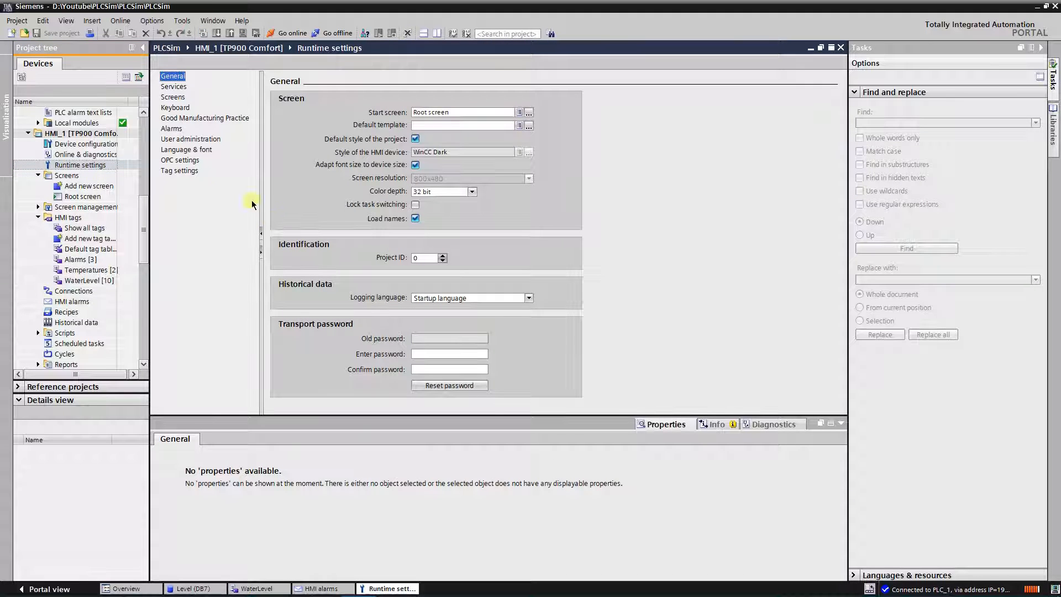
pyautogui.click(171, 129)
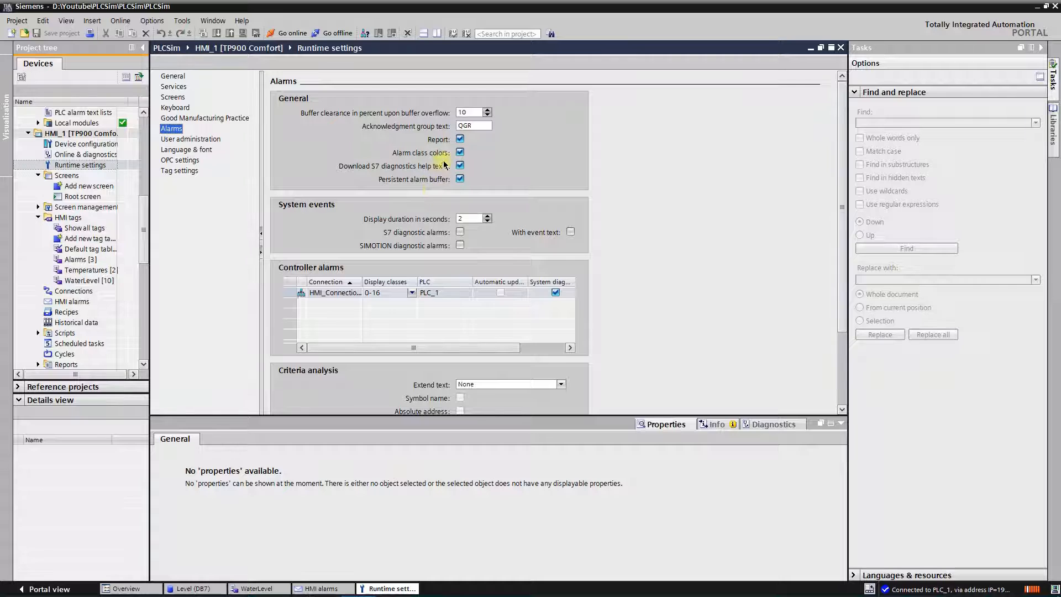
pyautogui.click(460, 153)
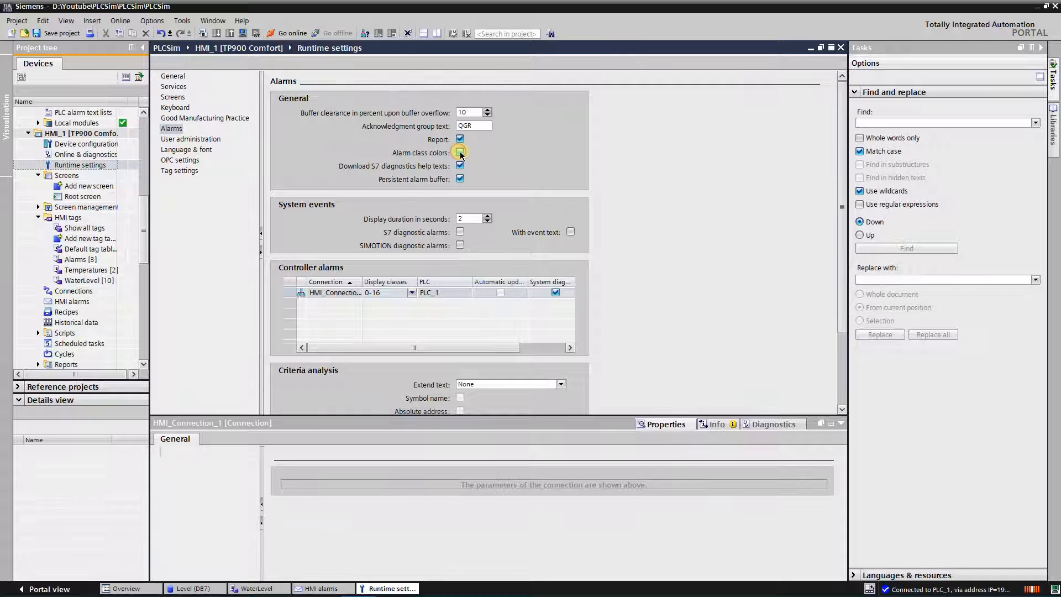
pyautogui.click(461, 153)
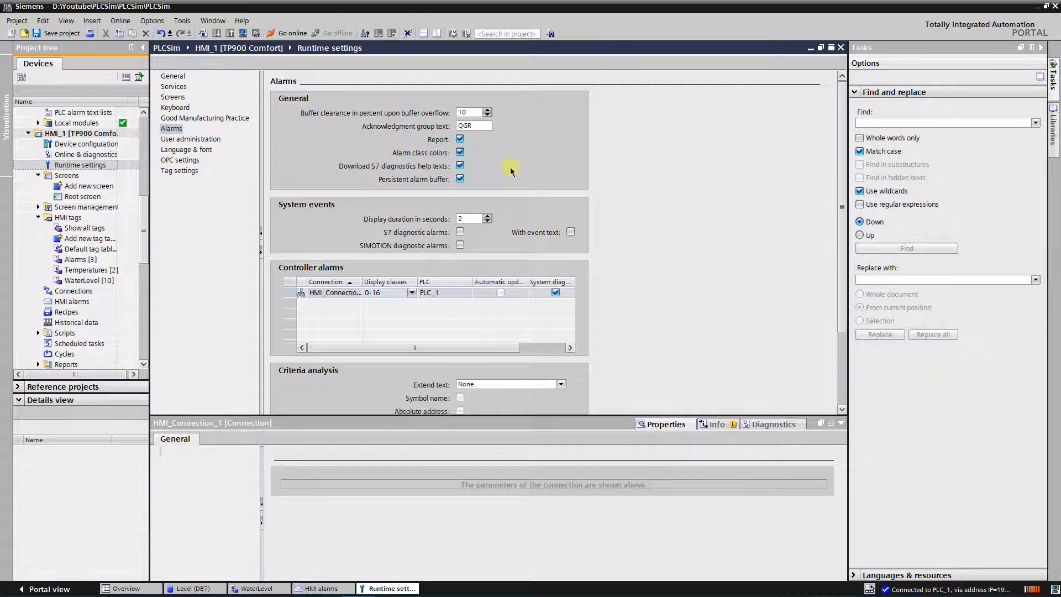
# Step: Review the limit mode options and the info text of the "Tank 1: Empty!" analog alarm
pyautogui.doubleClick(77, 302)
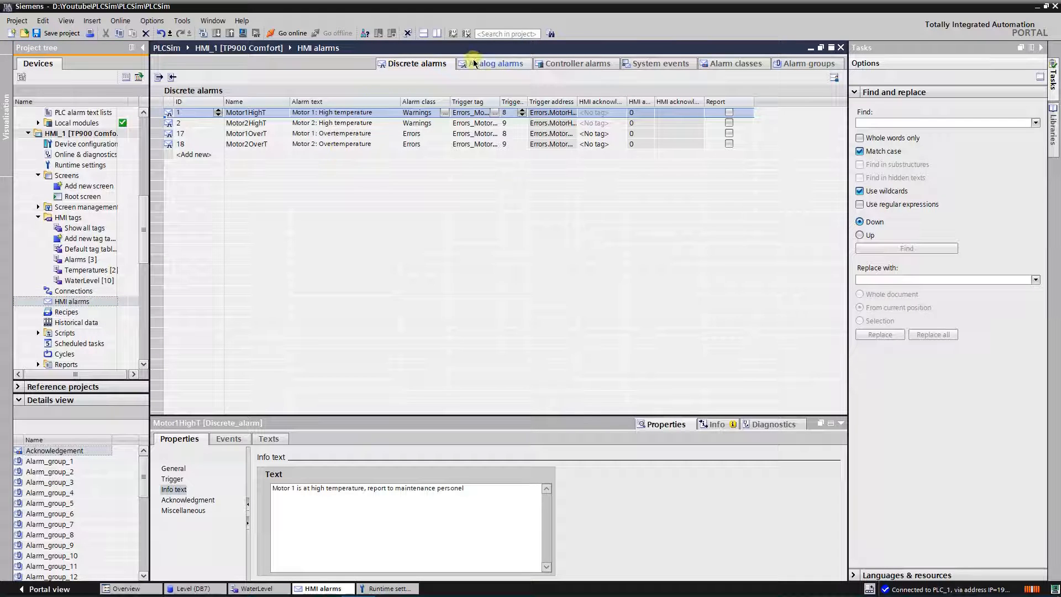
pyautogui.click(489, 65)
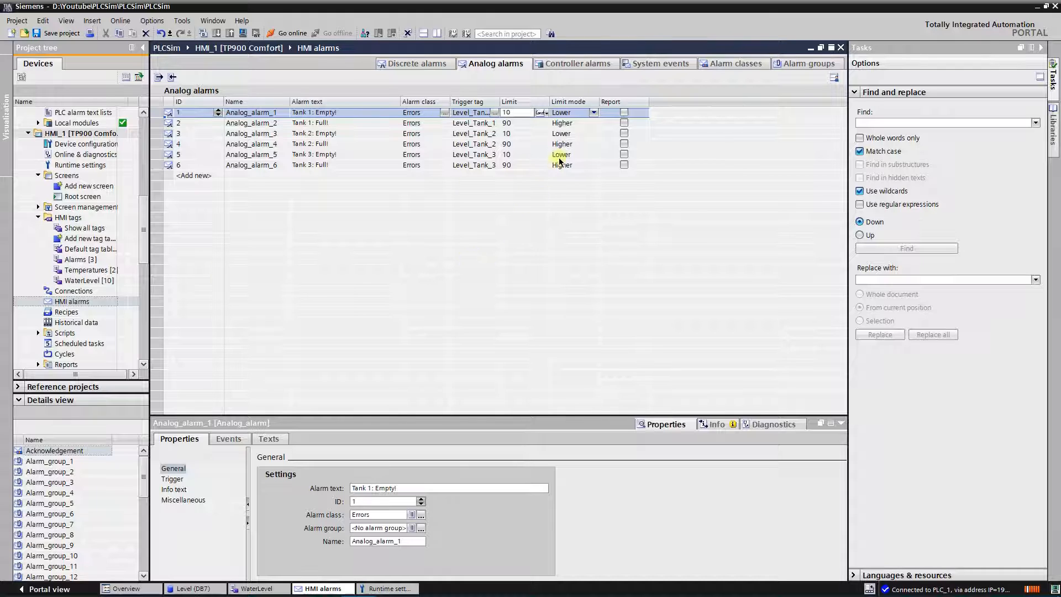
pyautogui.click(593, 112)
pyautogui.click(595, 113)
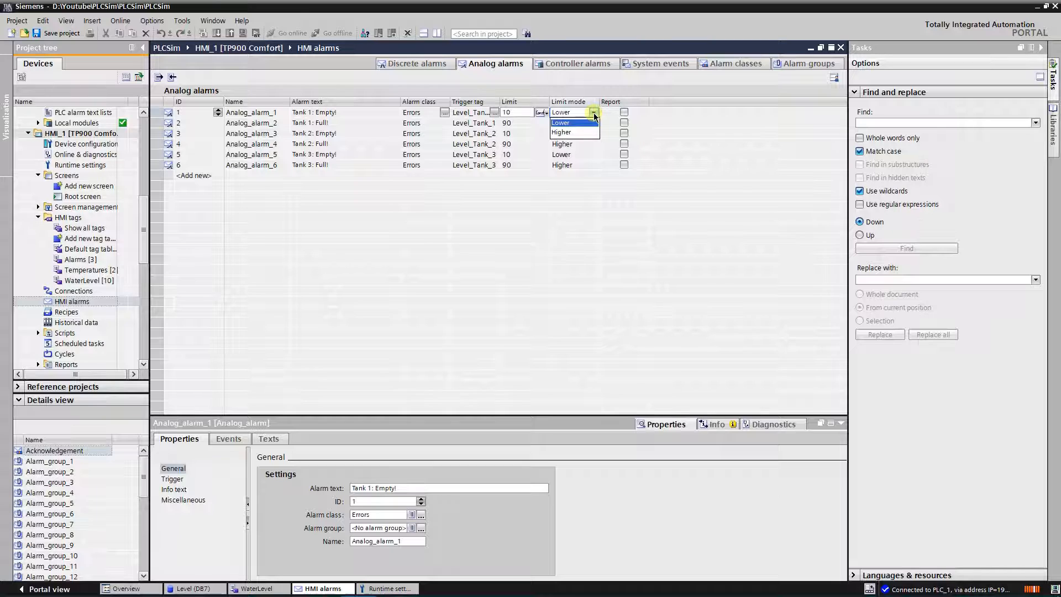
pyautogui.click(594, 114)
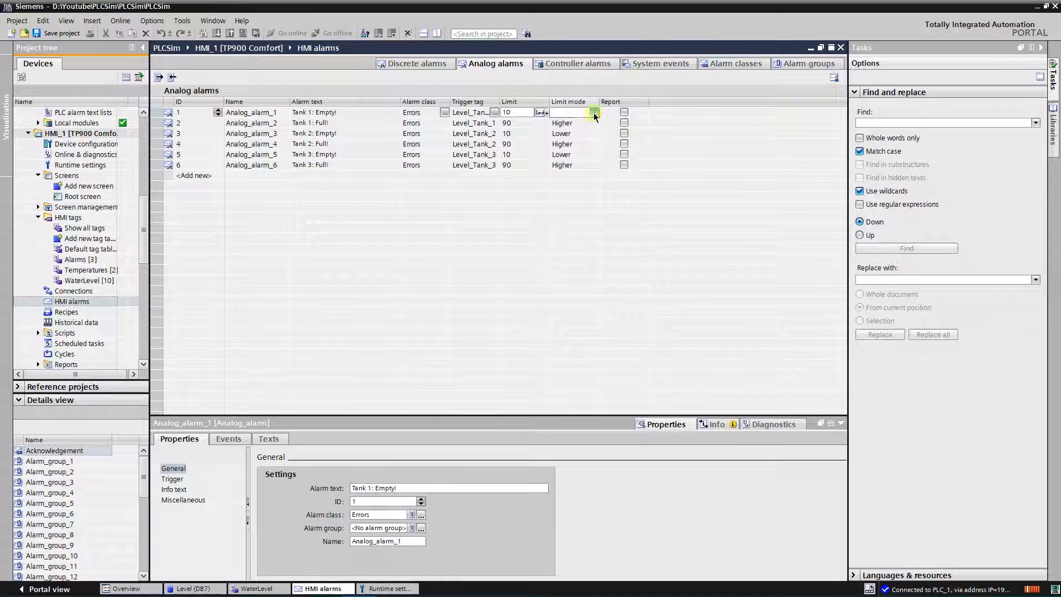
pyautogui.click(421, 292)
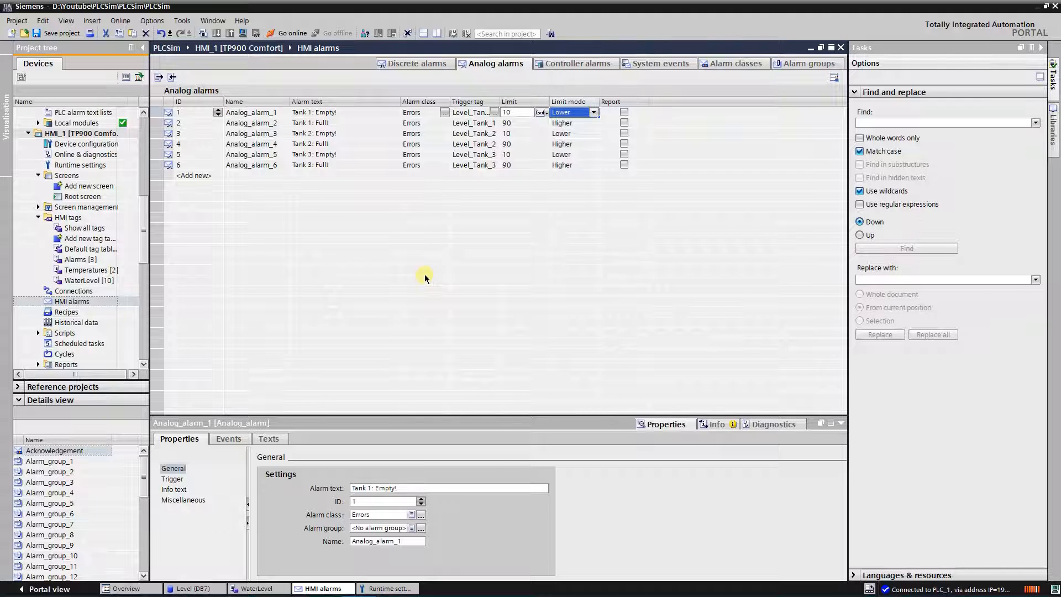
pyautogui.click(183, 490)
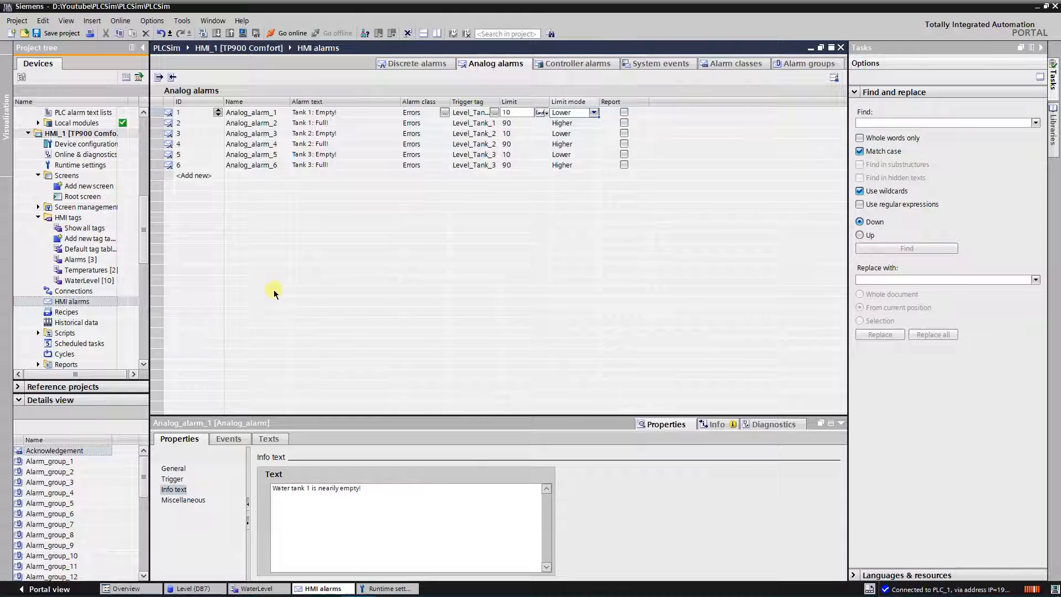
# Step: Open the HMI's Root screen and examine its level bars, alarm indicator and RESET button
pyautogui.click(88, 197)
pyautogui.doubleClick(88, 198)
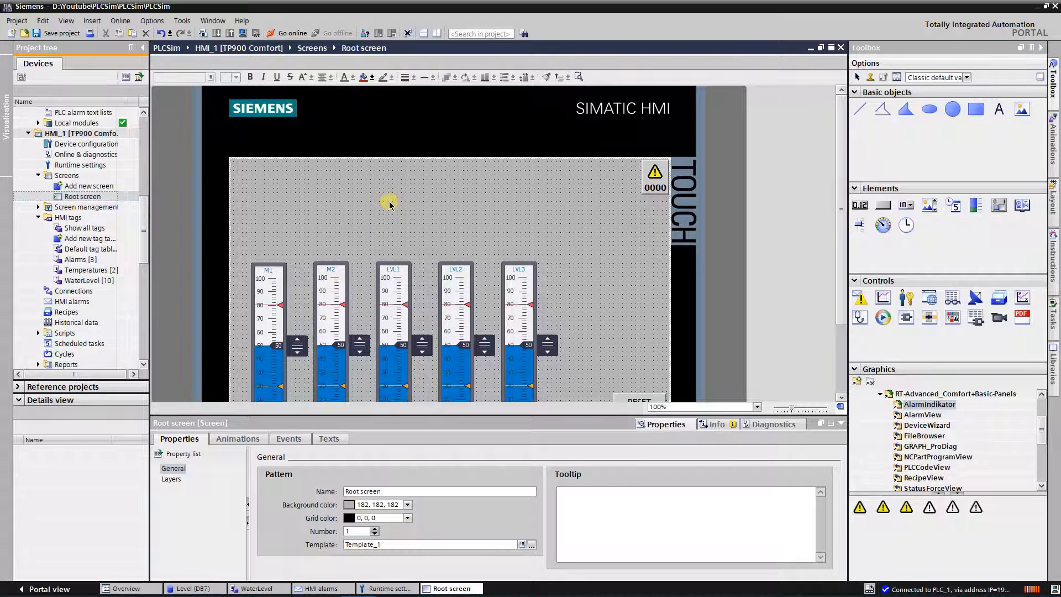
pyautogui.moveTo(843, 193); pyautogui.dragTo(849, 234)
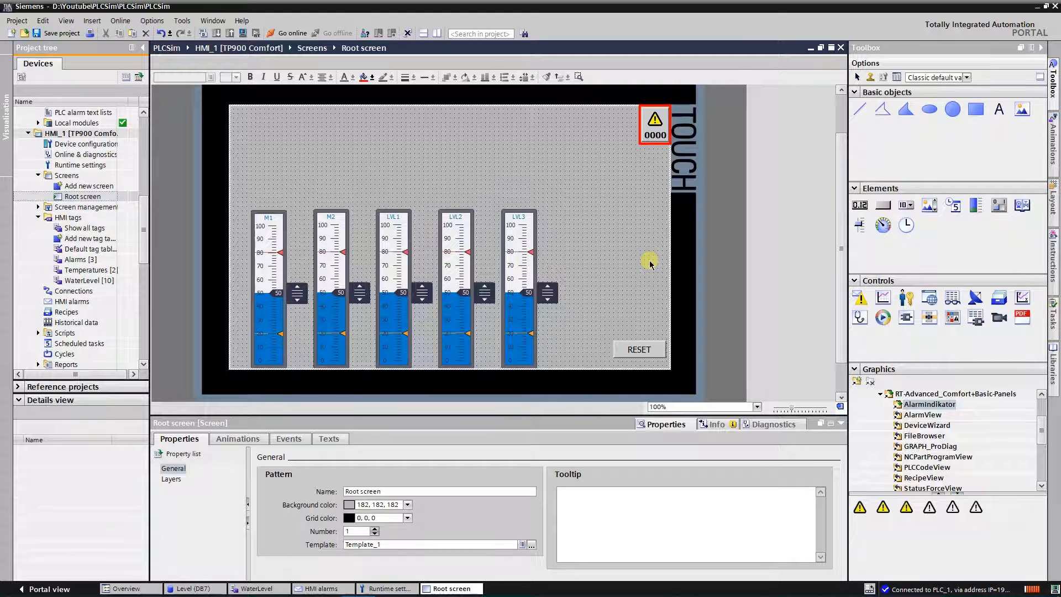
# Step: Open Pop-up screen_1 from the HMI's screen management to view its alarm view
pyautogui.click(40, 210)
pyautogui.click(39, 207)
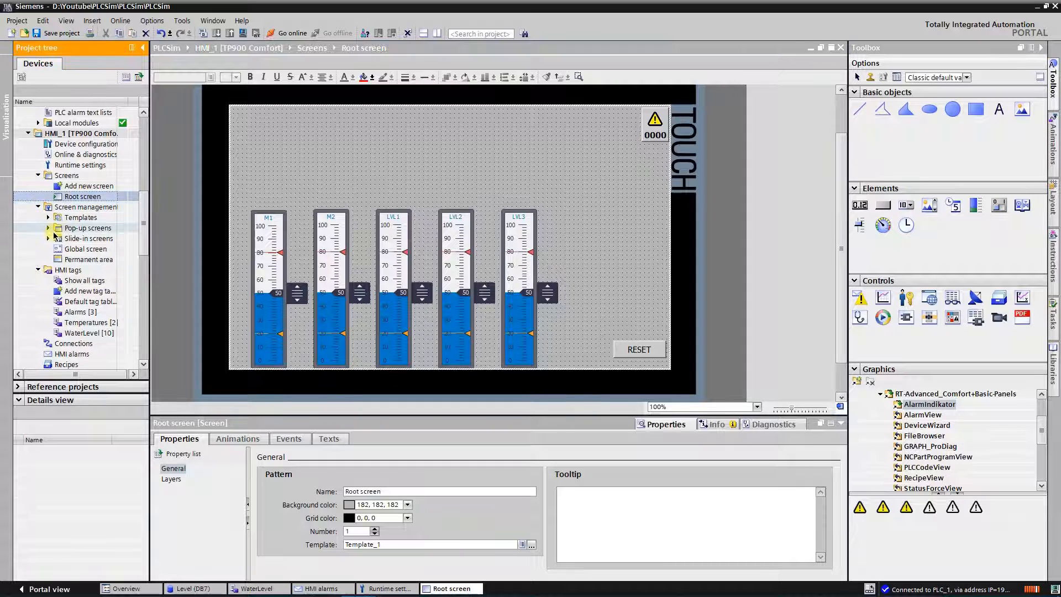
pyautogui.click(48, 228)
pyautogui.click(80, 249)
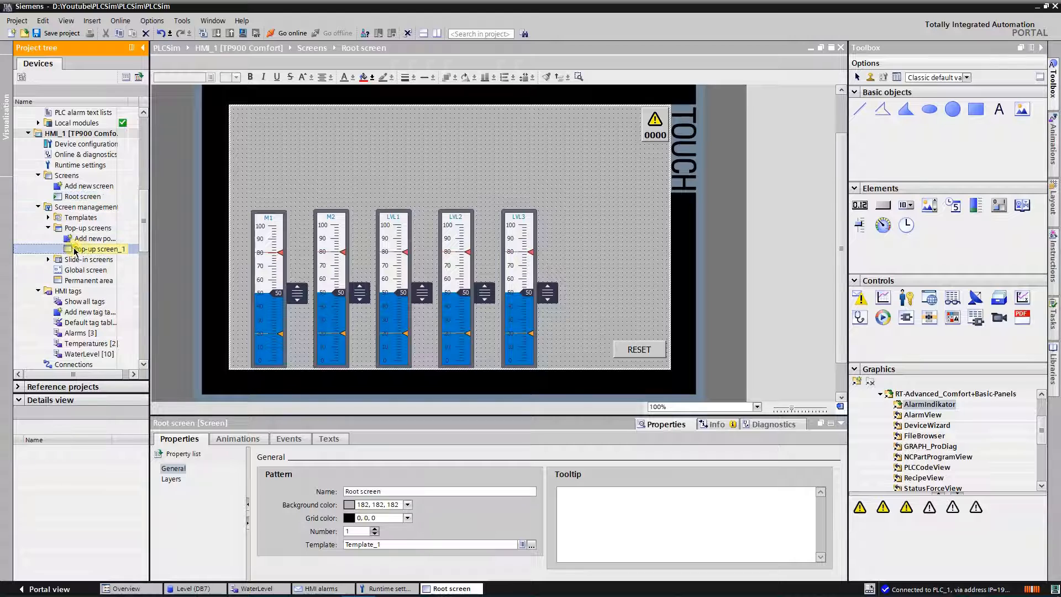
pyautogui.doubleClick(83, 250)
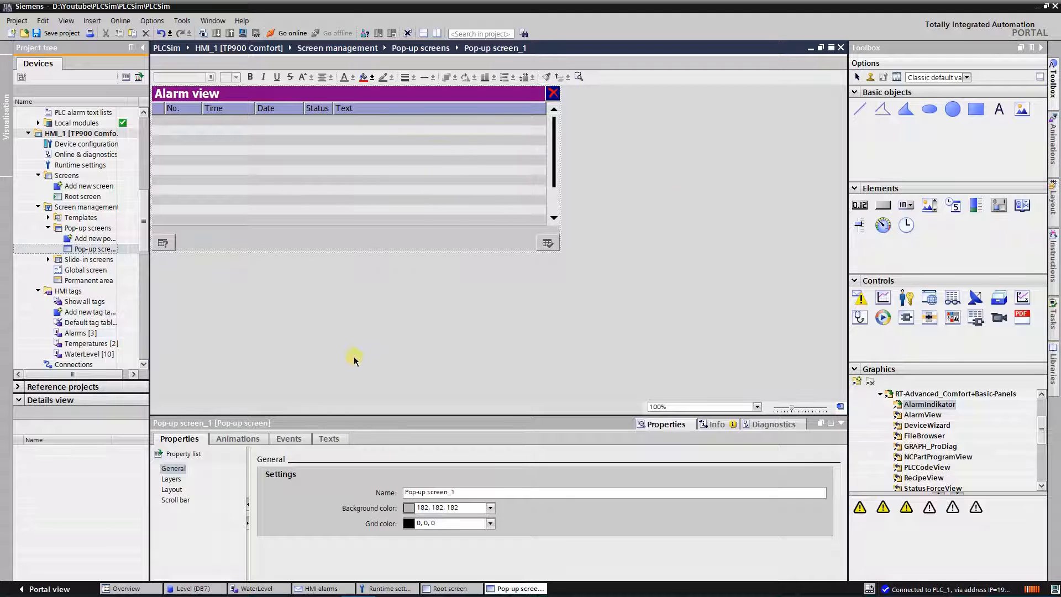
# Step: Return to the Root screen, start the HMI simulation from it, and reposition the runtime window
pyautogui.click(449, 588)
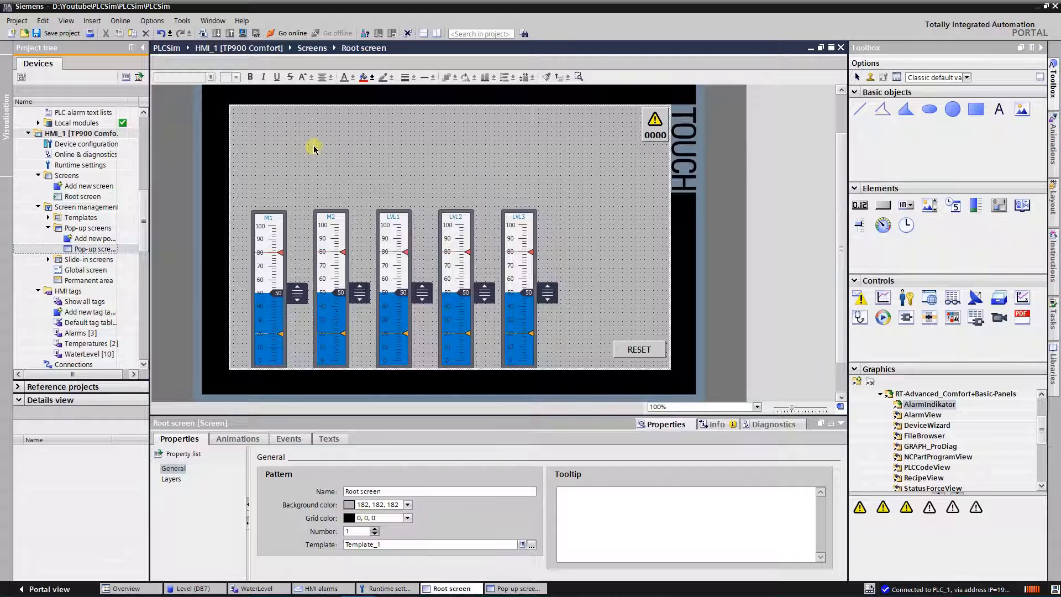
pyautogui.click(243, 33)
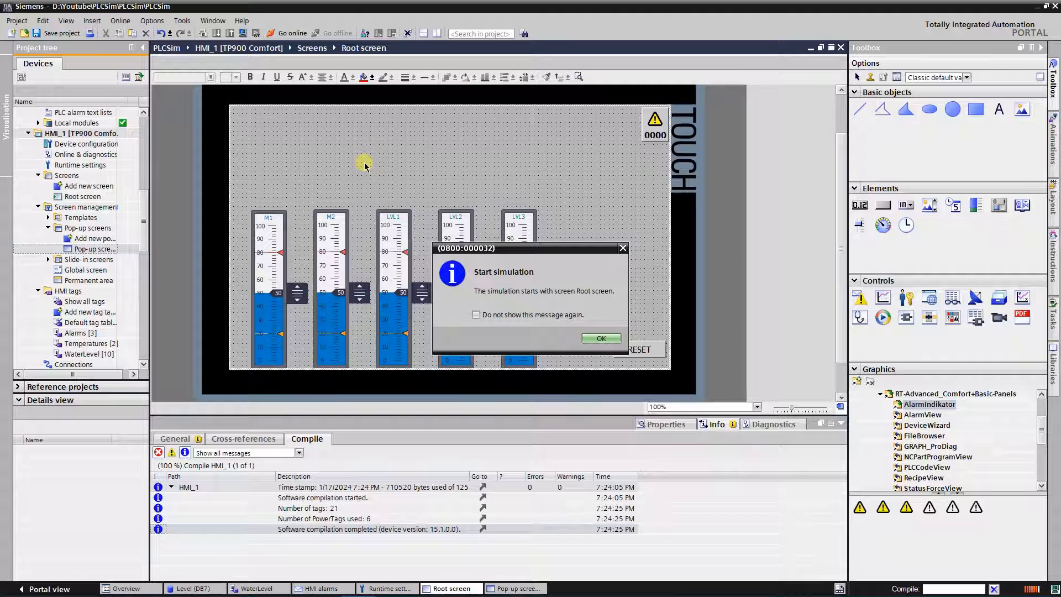
pyautogui.click(601, 338)
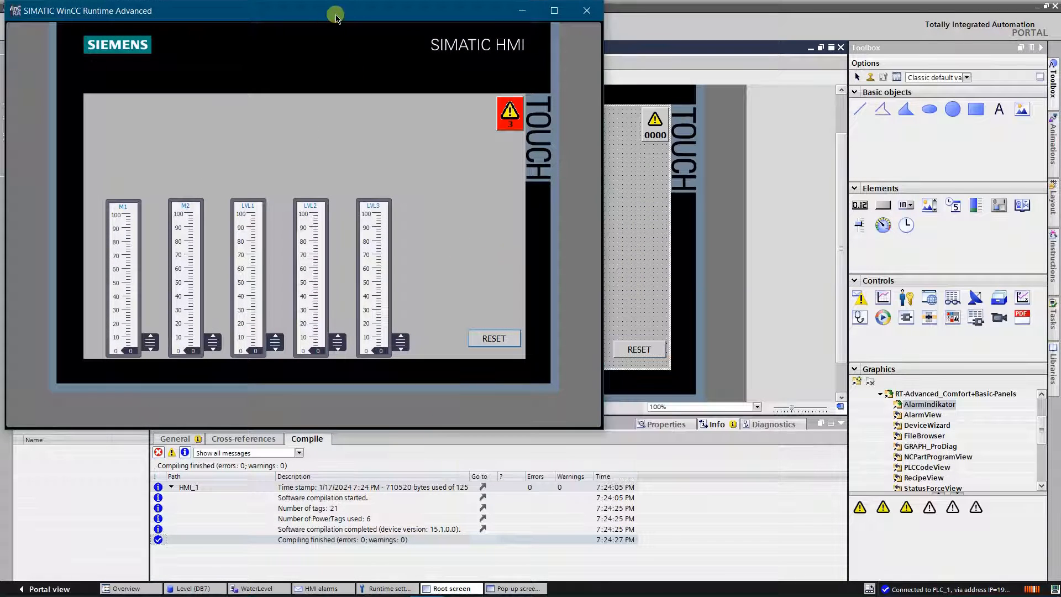
pyautogui.moveTo(336, 18); pyautogui.dragTo(391, 55)
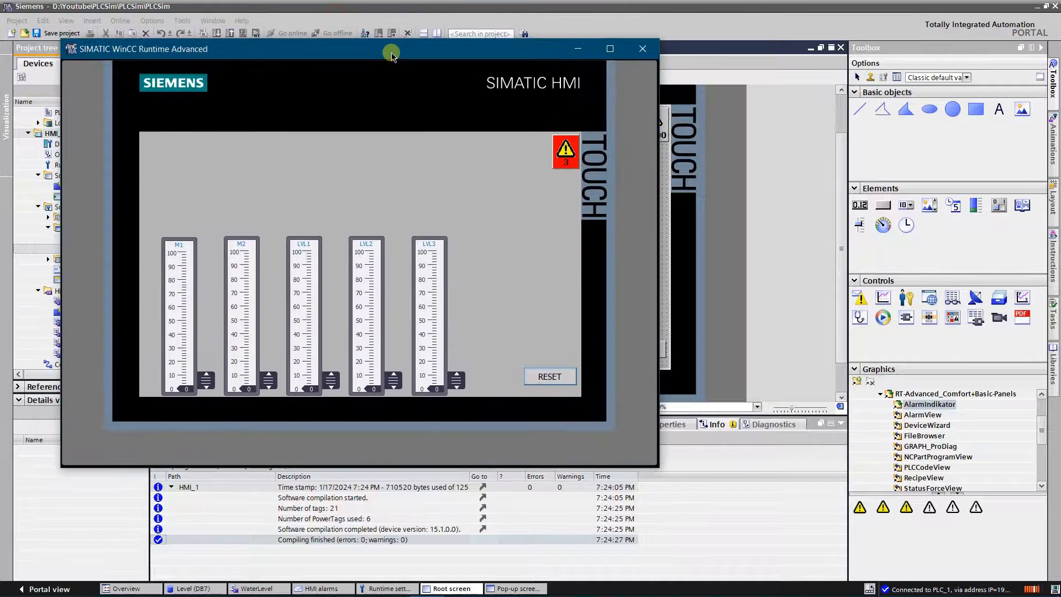
# Step: Inspect the pending tank alarms in the simulated HMI's alarm view, and close the view
pyautogui.click(567, 156)
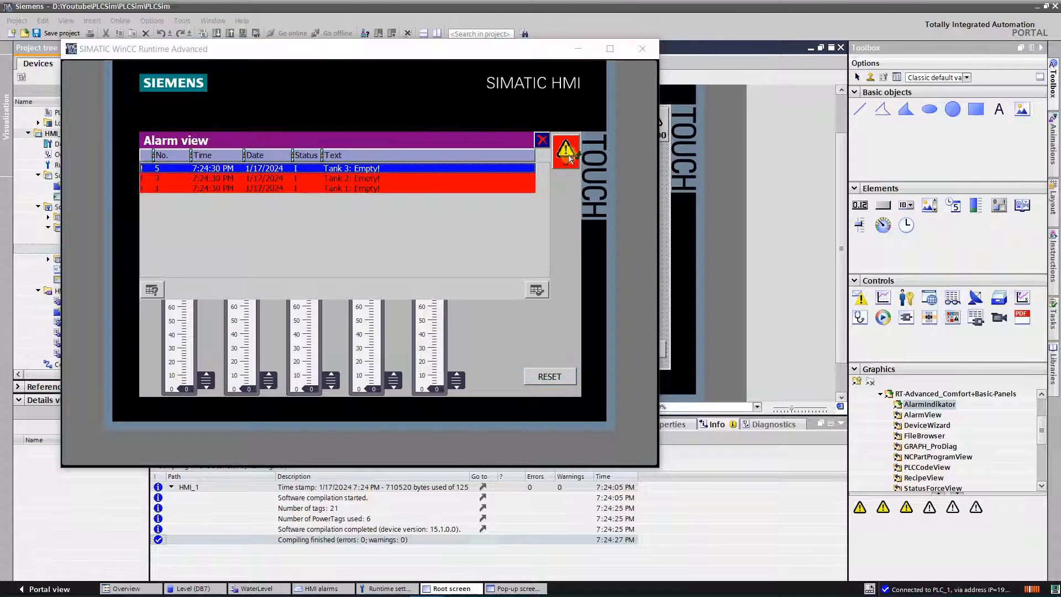
pyautogui.click(367, 178)
pyautogui.click(400, 189)
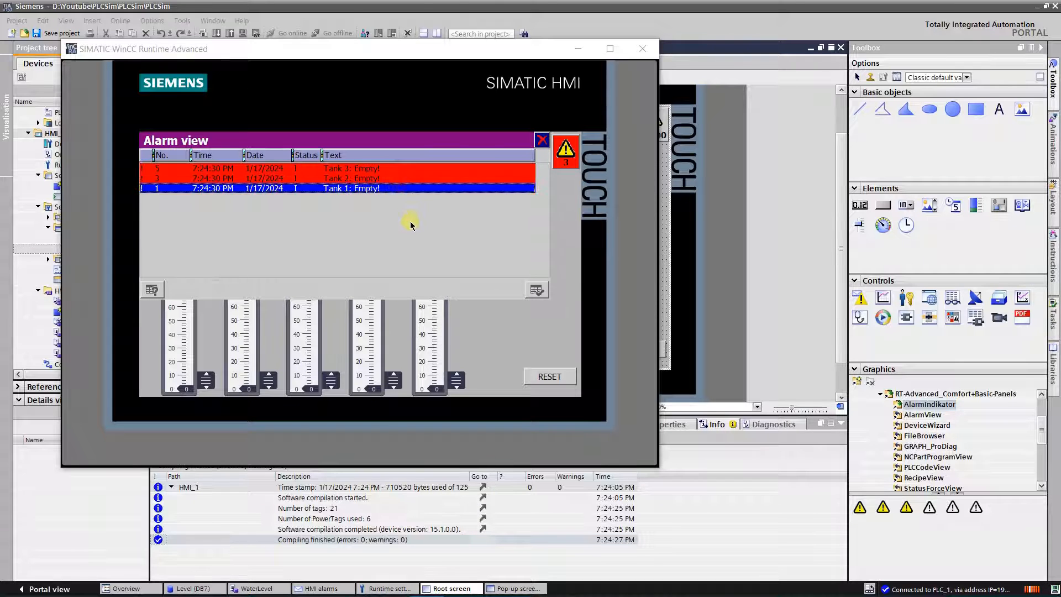
pyautogui.click(409, 222)
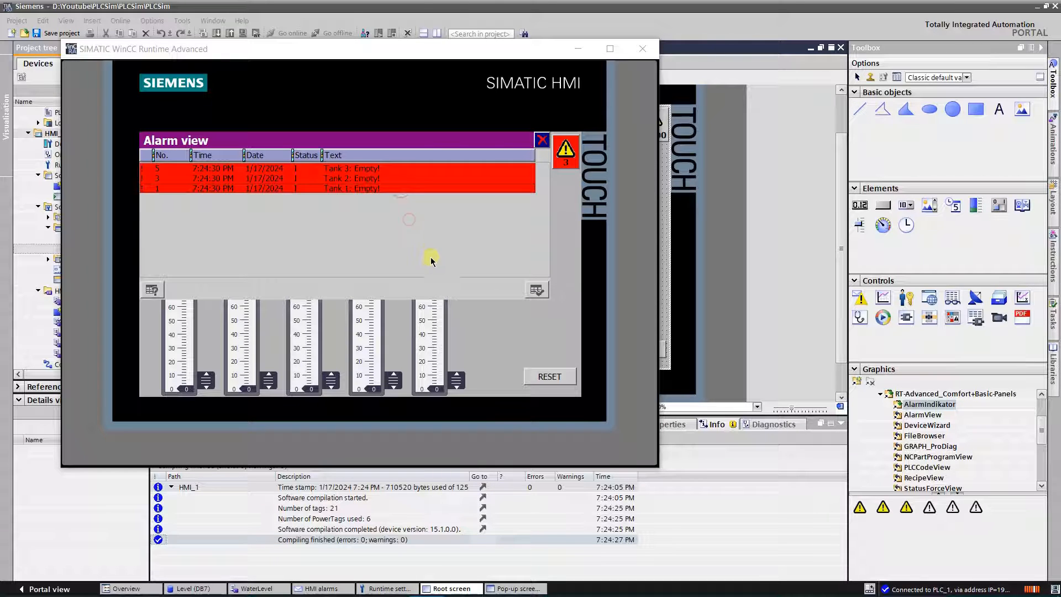
pyautogui.click(542, 141)
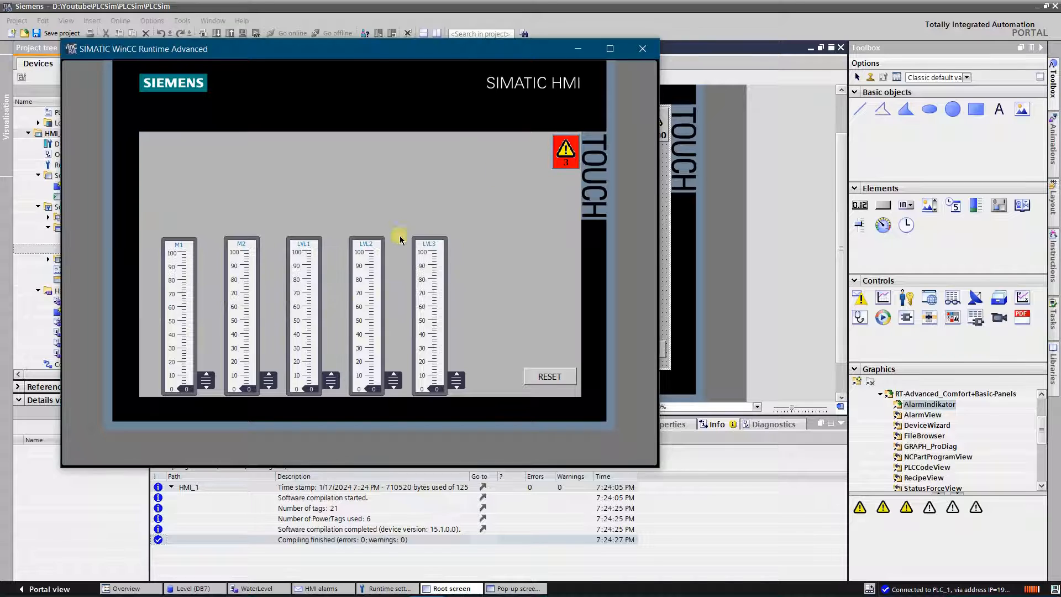
# Step: Raise LVL1 to about 43, LVL2 to about 42 and LVL3 to about 53, and reopen the alarm view
pyautogui.moveTo(333, 376); pyautogui.dragTo(338, 332)
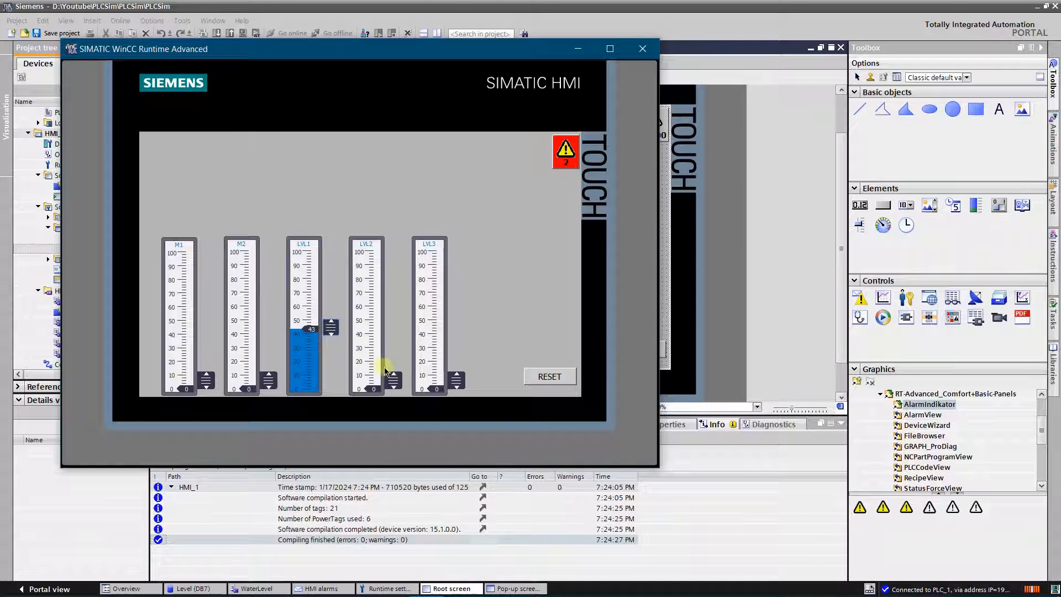
pyautogui.moveTo(393, 381); pyautogui.dragTo(394, 329)
pyautogui.moveTo(456, 380); pyautogui.dragTo(457, 314)
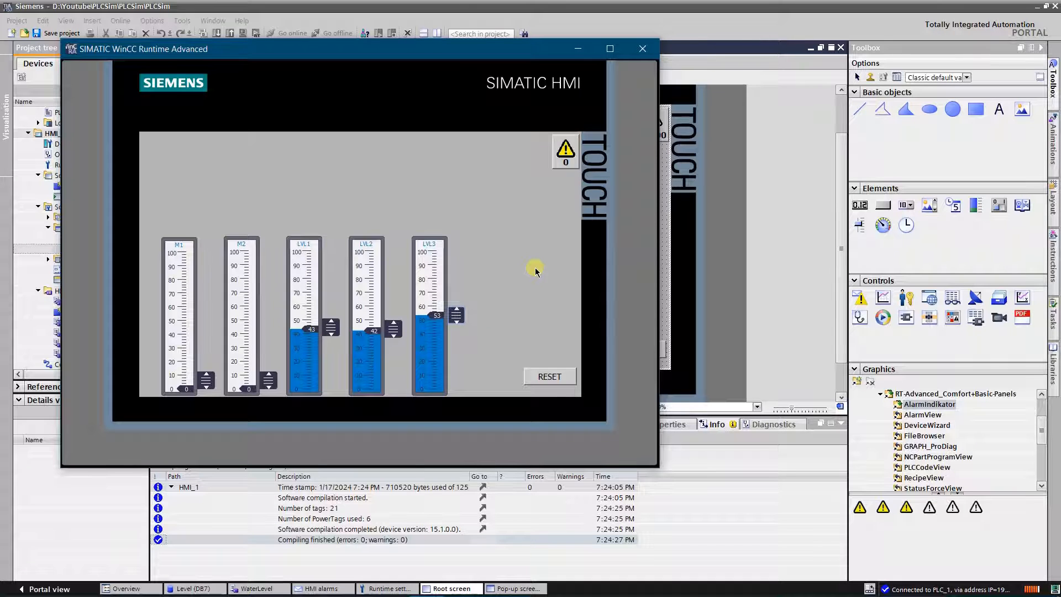
pyautogui.click(565, 165)
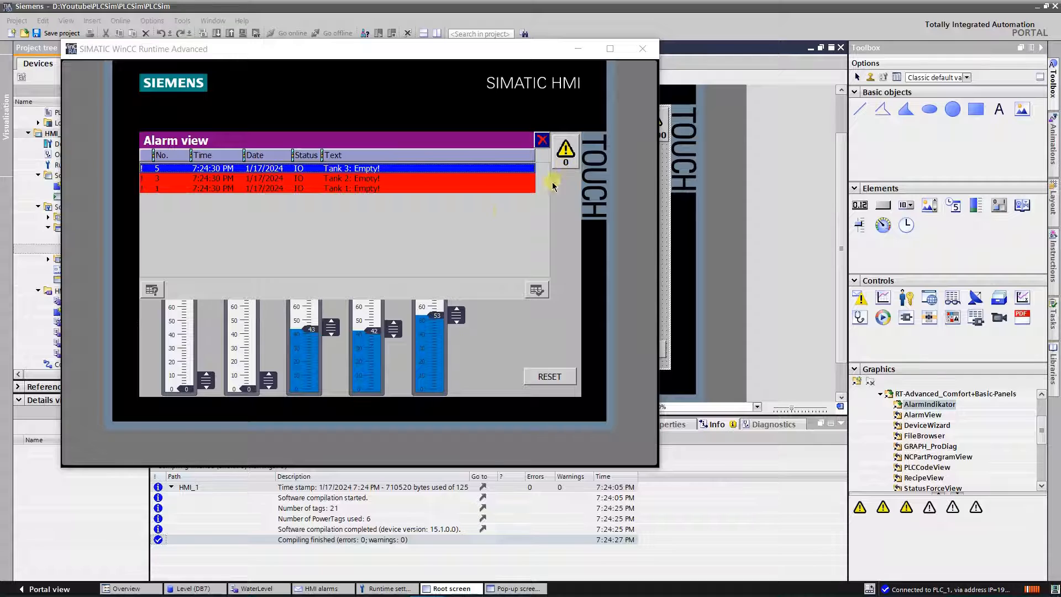
# Step: Acknowledge the Empty alarms of Tanks 3, 2 and 1 in the alarm view and close the view
pyautogui.click(404, 178)
pyautogui.click(405, 189)
pyautogui.click(404, 180)
pyautogui.click(405, 169)
pyautogui.click(536, 290)
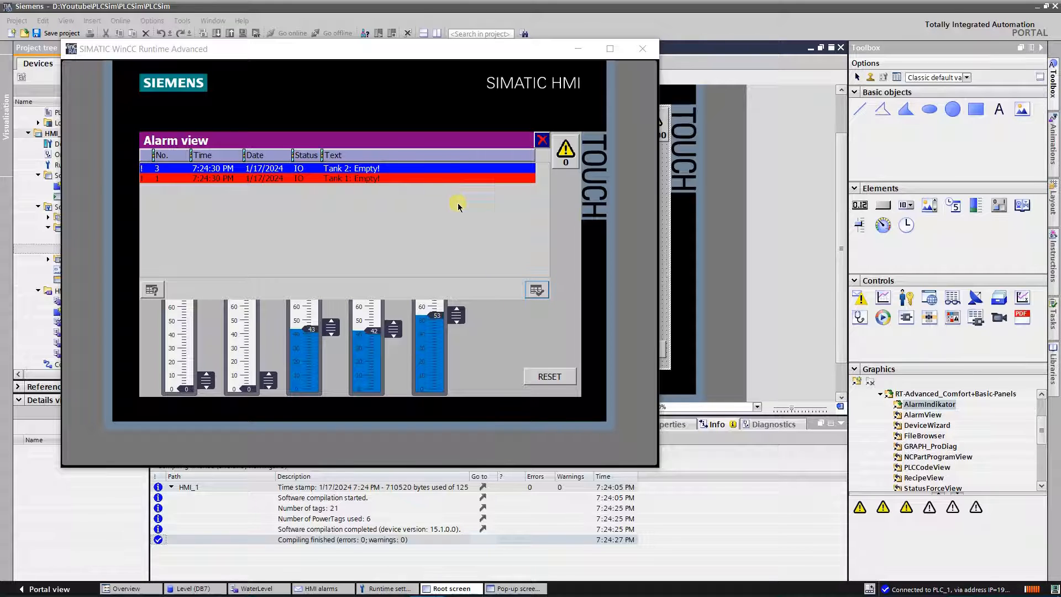
pyautogui.click(537, 288)
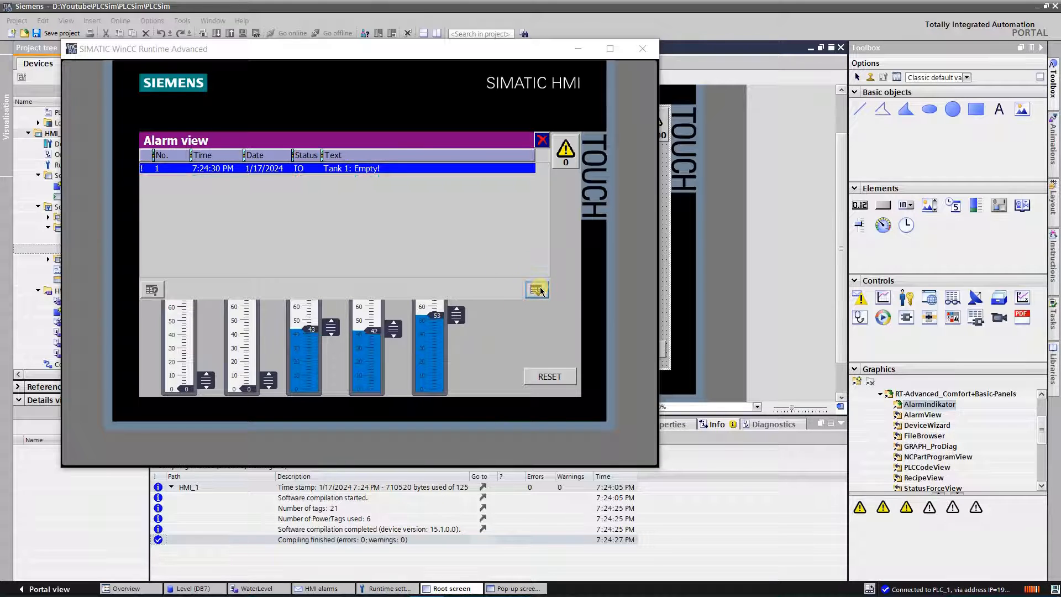
pyautogui.click(537, 289)
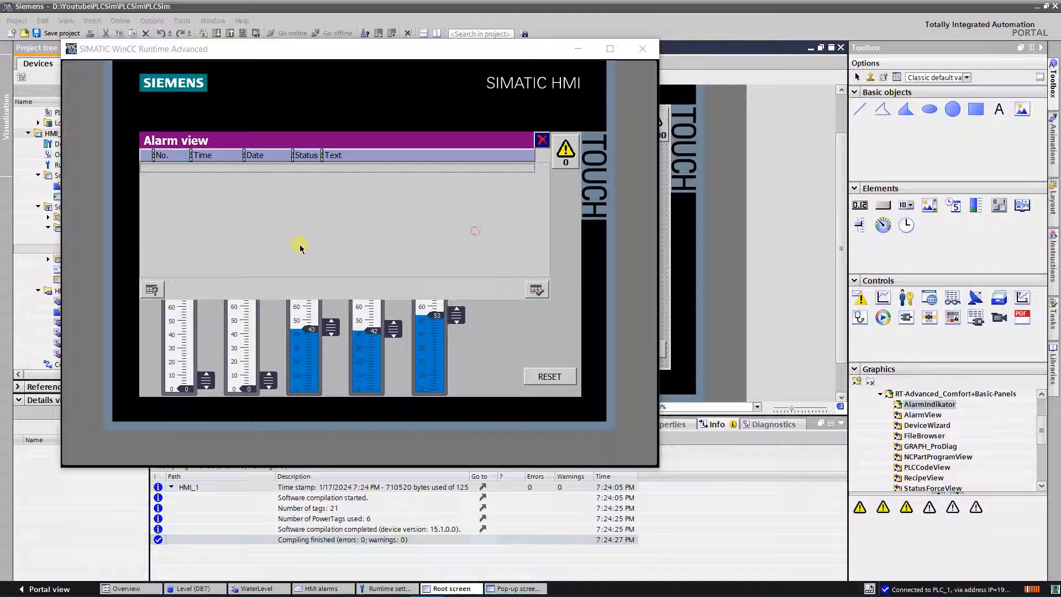
pyautogui.click(542, 139)
# Step: Set LVL3 to about 94, LVL2 to about 8 and LVL1 to about 72, and open the alarm view
pyautogui.moveTo(463, 317); pyautogui.dragTo(455, 264)
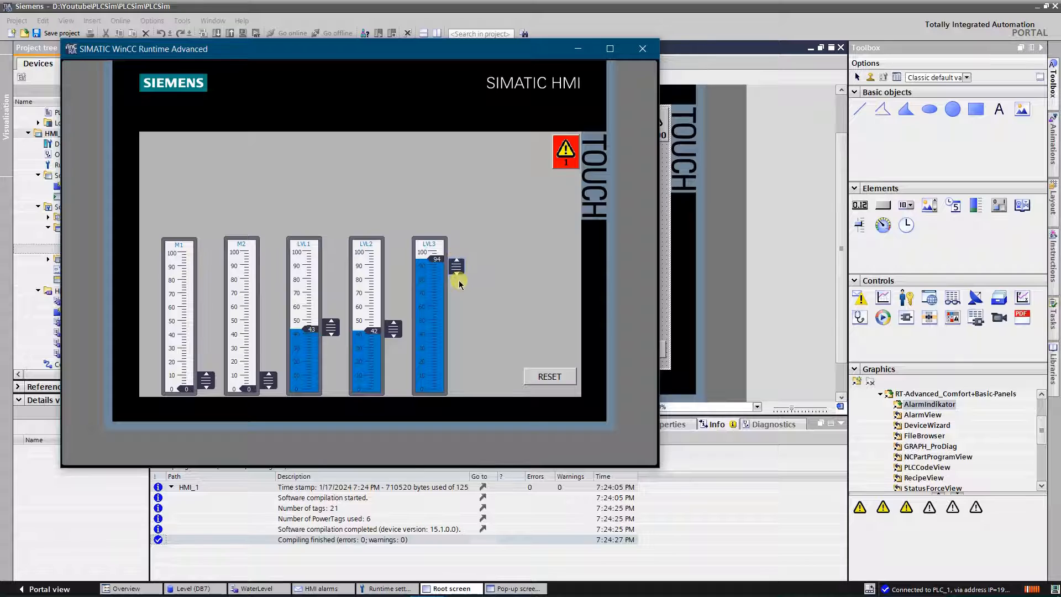
pyautogui.moveTo(394, 327); pyautogui.dragTo(410, 381)
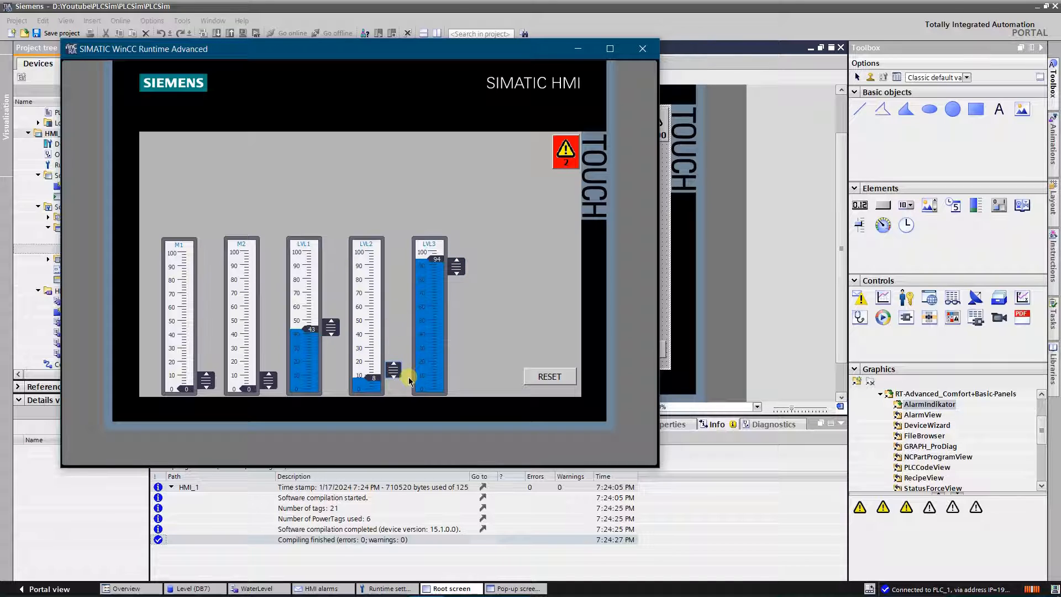
pyautogui.moveTo(331, 327); pyautogui.dragTo(331, 291)
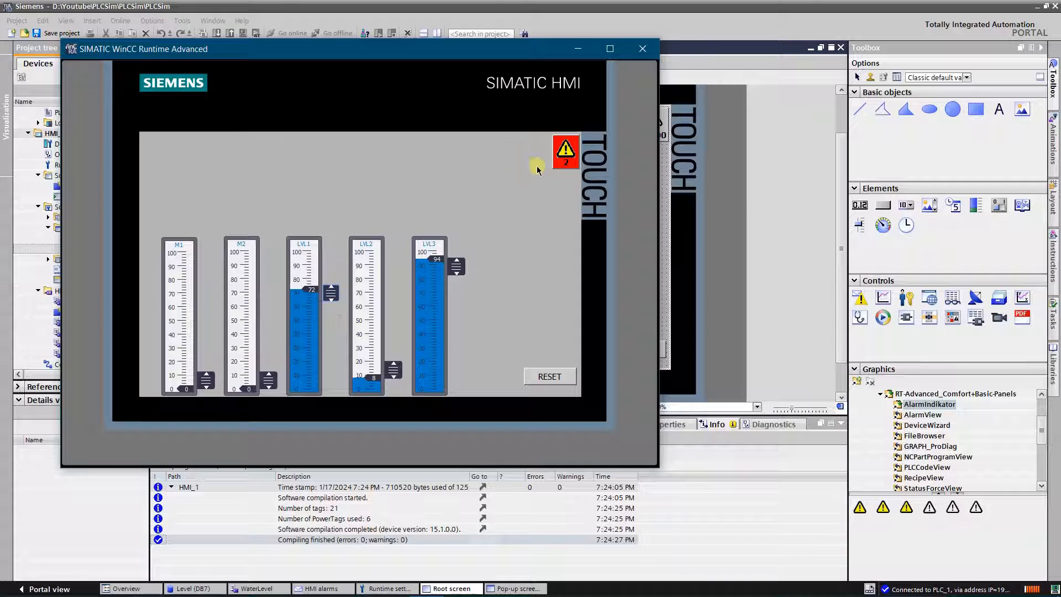
pyautogui.click(559, 161)
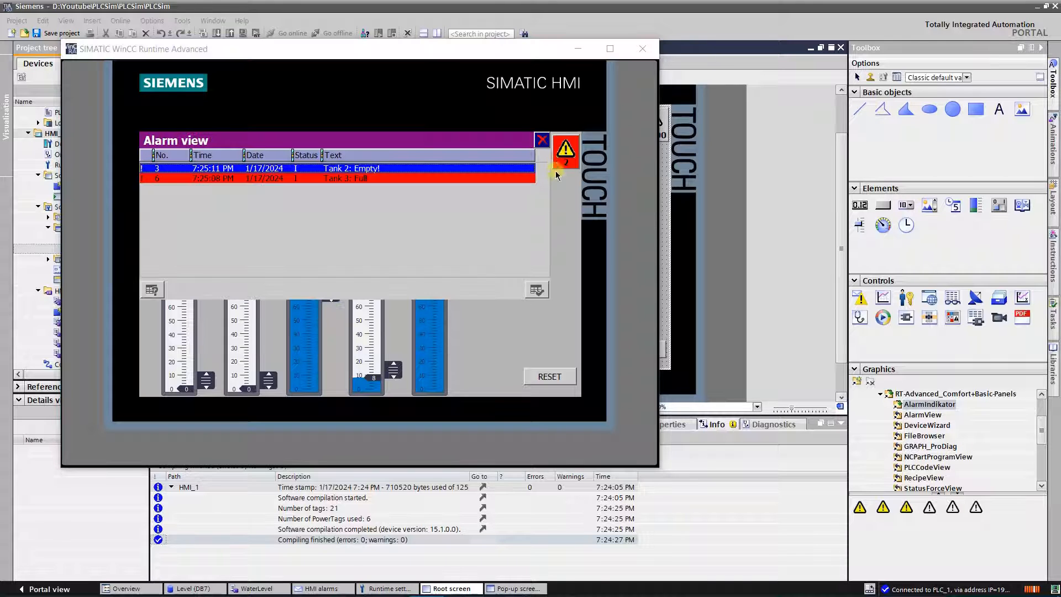
# Step: Acknowledge the Tank 3 Full alarm and close the alarm view
pyautogui.click(390, 178)
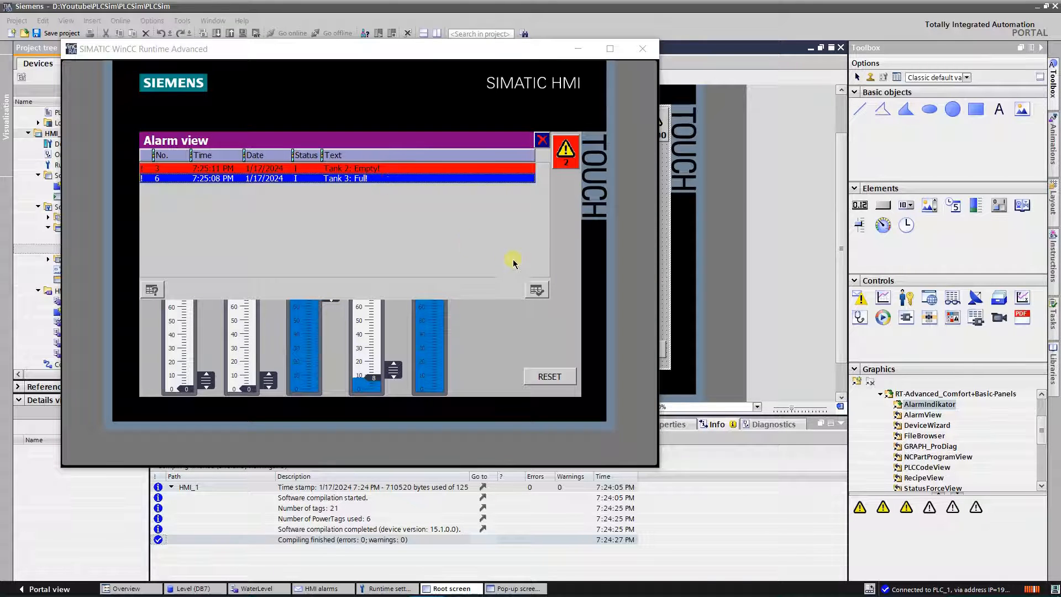
pyautogui.click(536, 290)
pyautogui.click(434, 244)
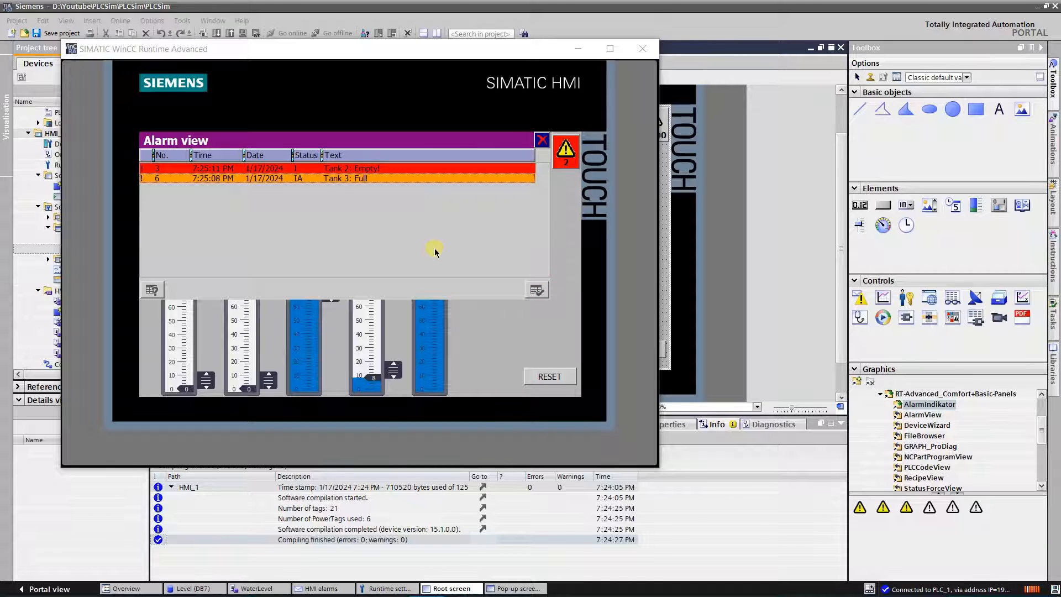
pyautogui.click(543, 140)
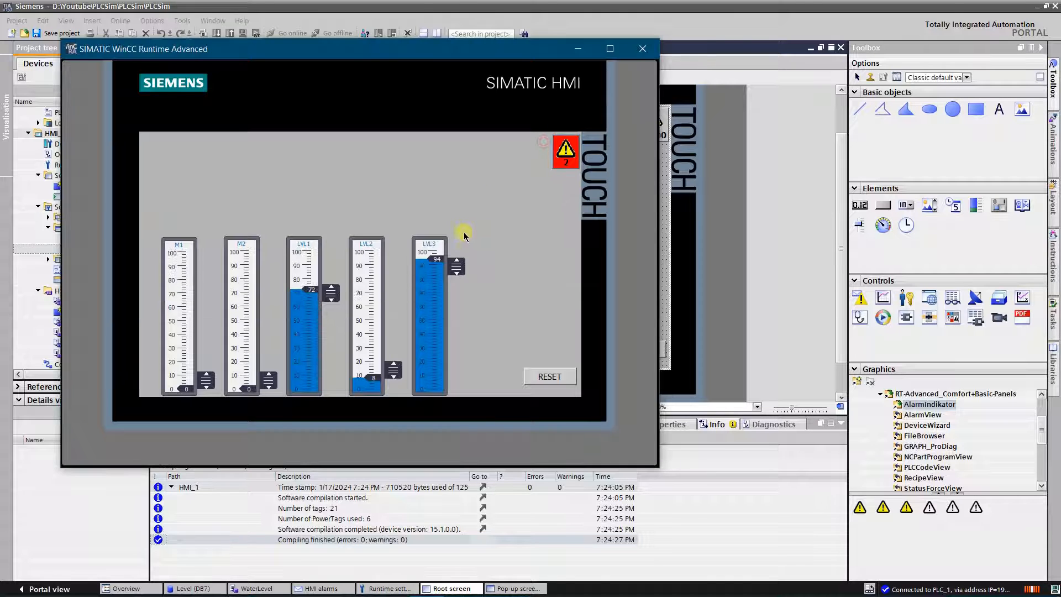
# Step: Lower LVL3 to about 53, and acknowledge the Tank 2 Empty alarm in the alarm view before closing it
pyautogui.moveTo(457, 253); pyautogui.dragTo(470, 319)
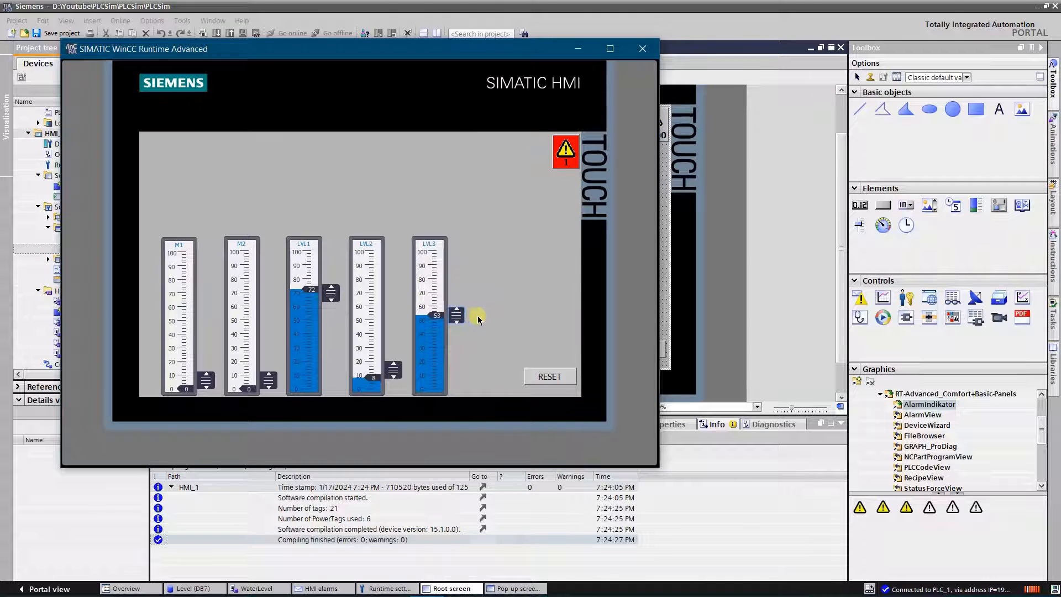
pyautogui.click(561, 163)
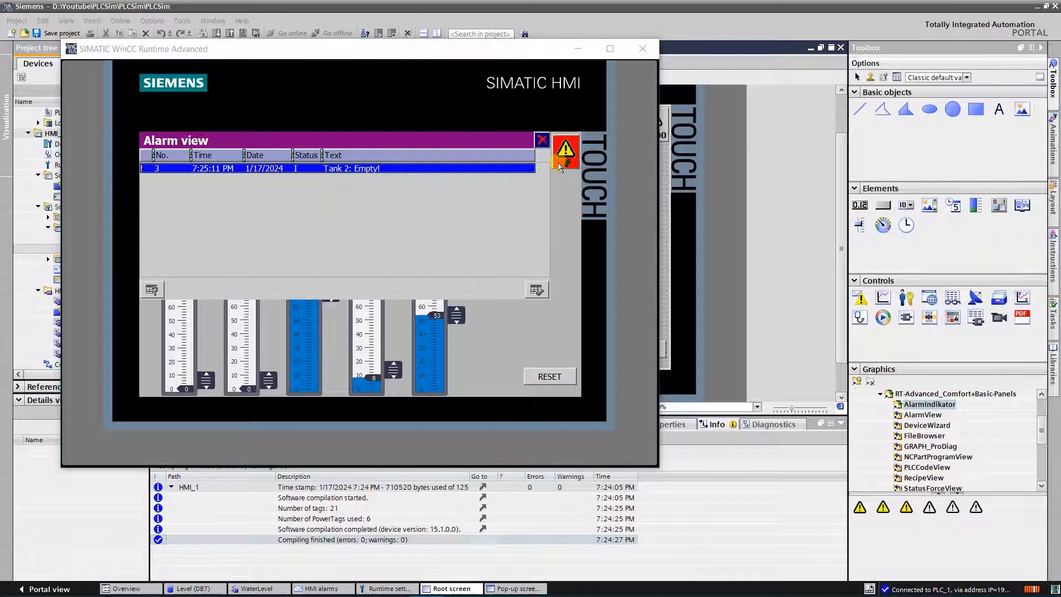
pyautogui.click(537, 290)
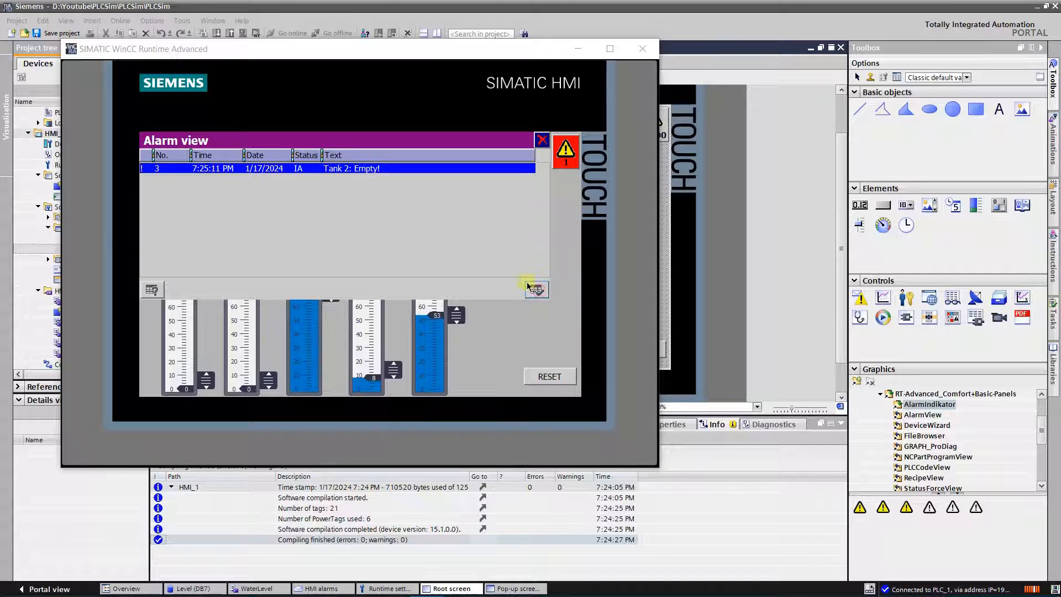
pyautogui.click(486, 238)
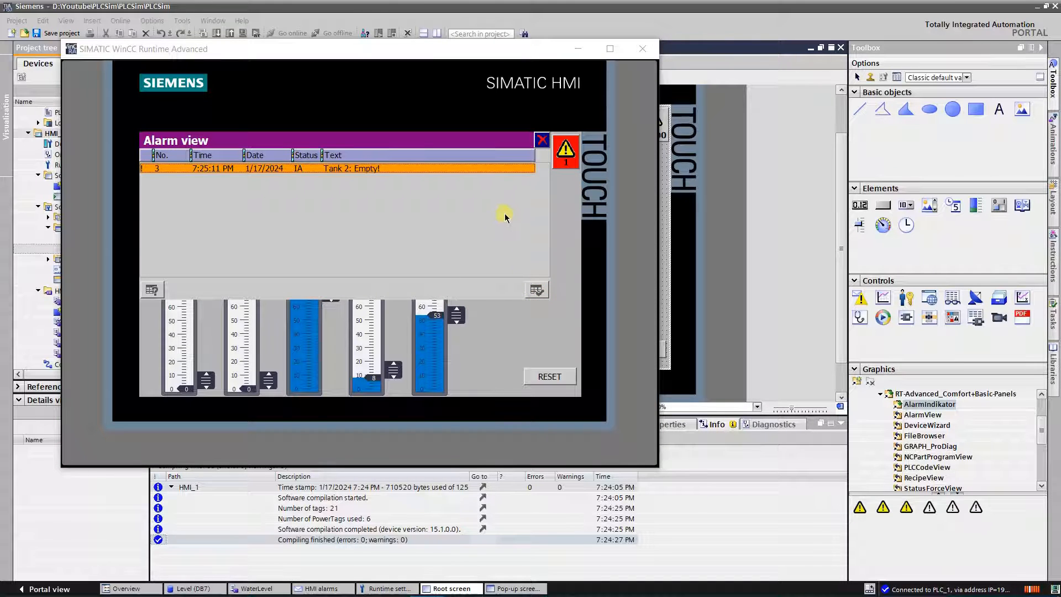
pyautogui.click(542, 141)
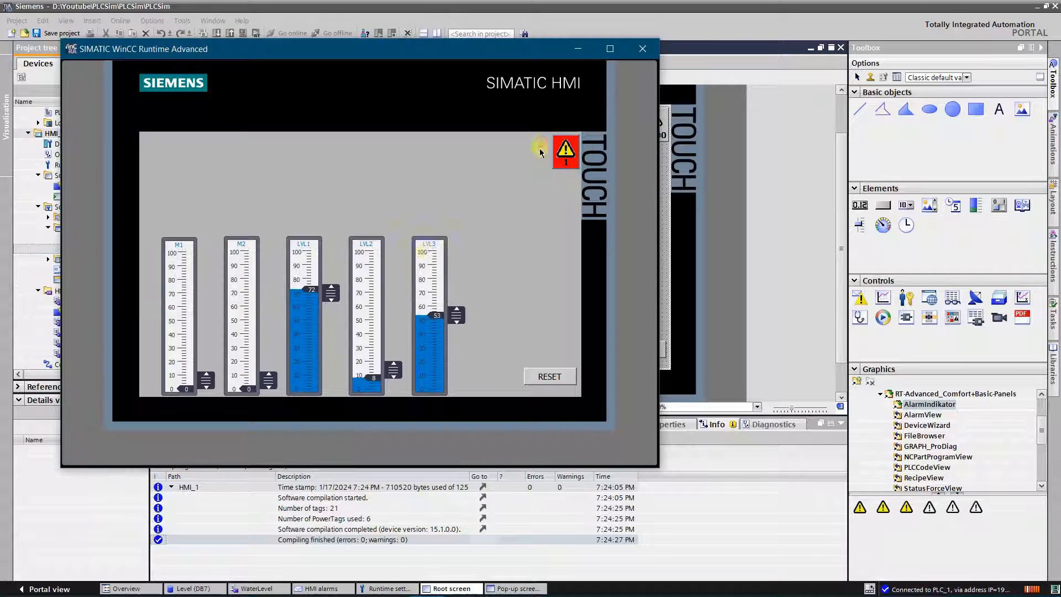
# Step: Set LVL1 to about 45 and LVL2 to about 94, and check the resulting alarms in the alarm view
pyautogui.moveTo(336, 295); pyautogui.dragTo(333, 326)
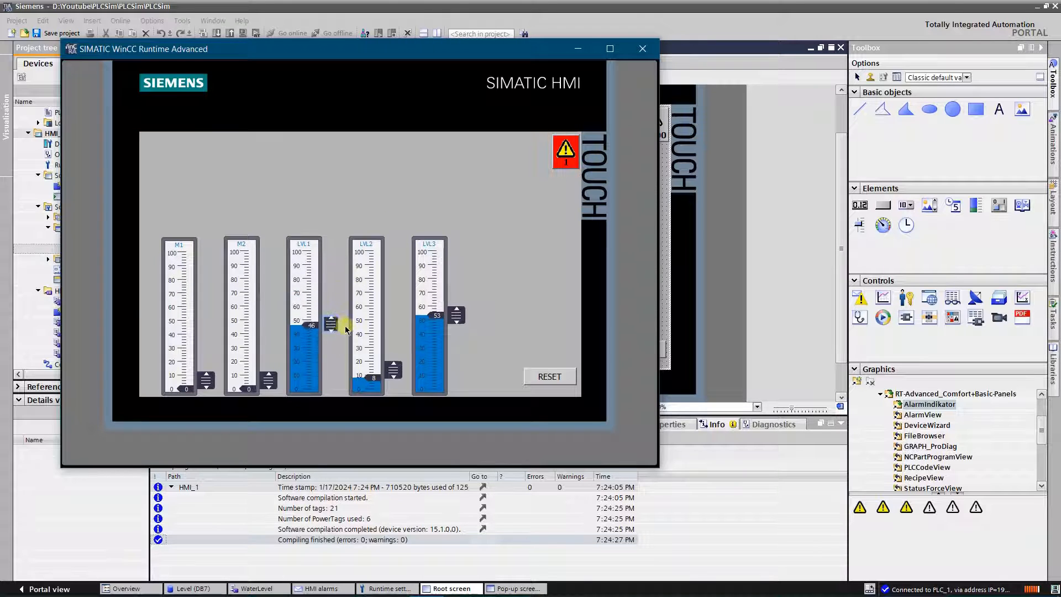
pyautogui.moveTo(394, 370); pyautogui.dragTo(404, 264)
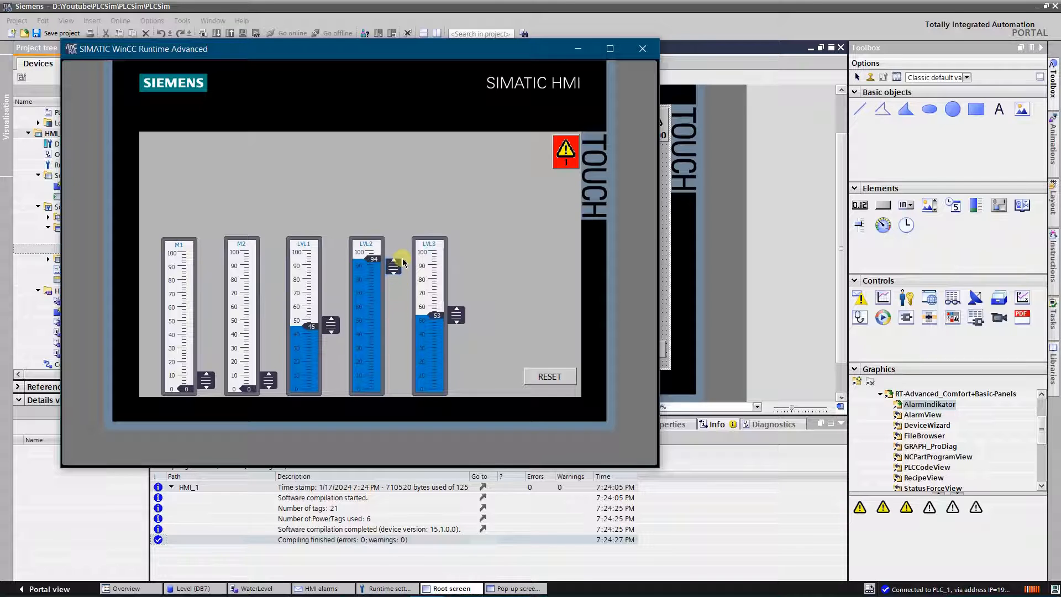
pyautogui.click(565, 152)
pyautogui.click(464, 197)
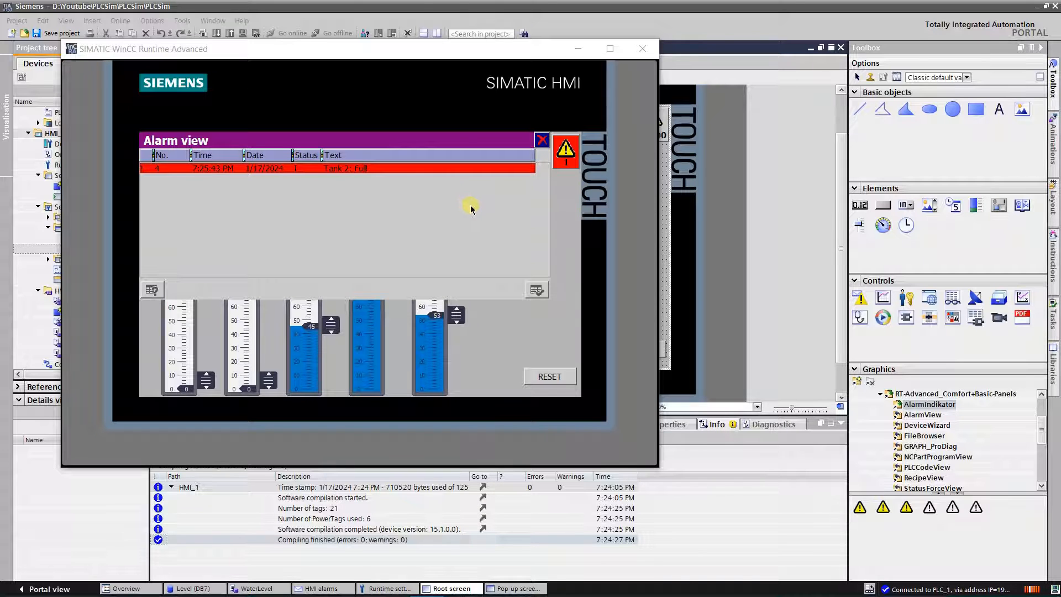
pyautogui.click(542, 140)
# Step: Lower LVL1 to about 4, raise LVL3 to about 96, and open the alarm view
pyautogui.moveTo(335, 329); pyautogui.dragTo(337, 387)
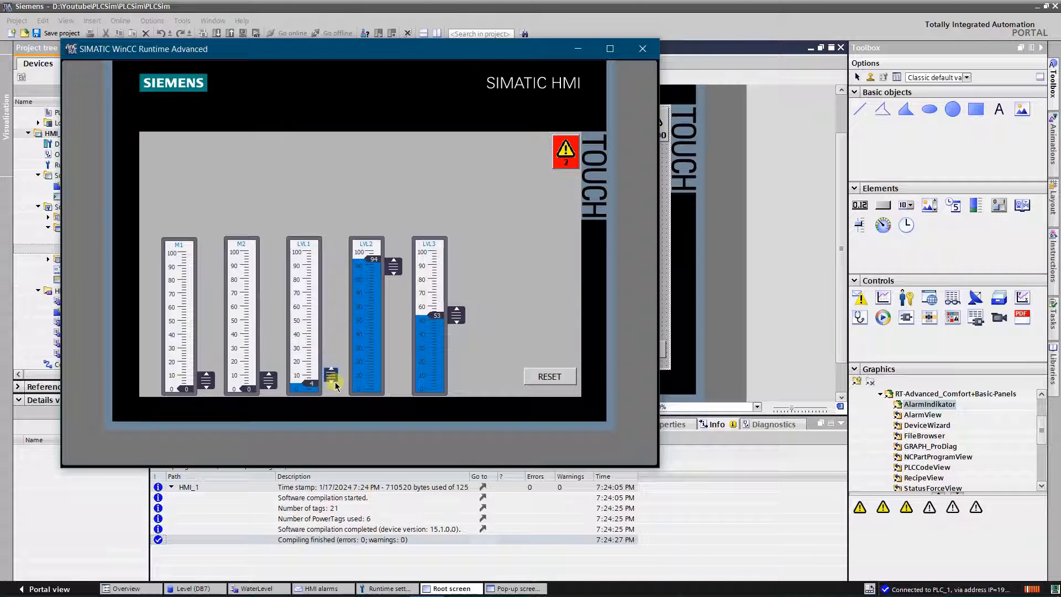
pyautogui.moveTo(462, 310); pyautogui.dragTo(467, 260)
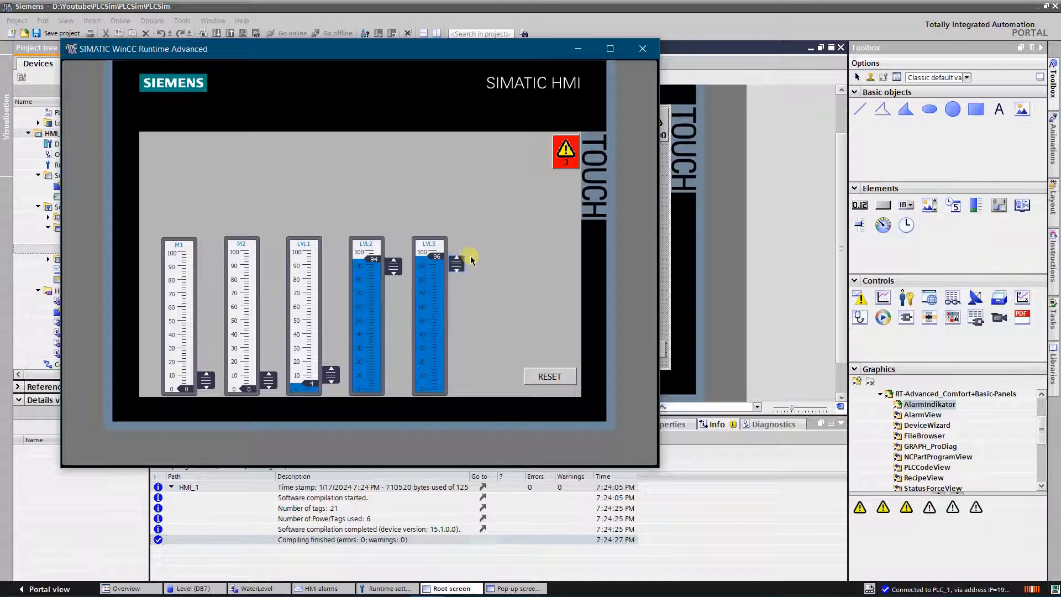
pyautogui.click(565, 152)
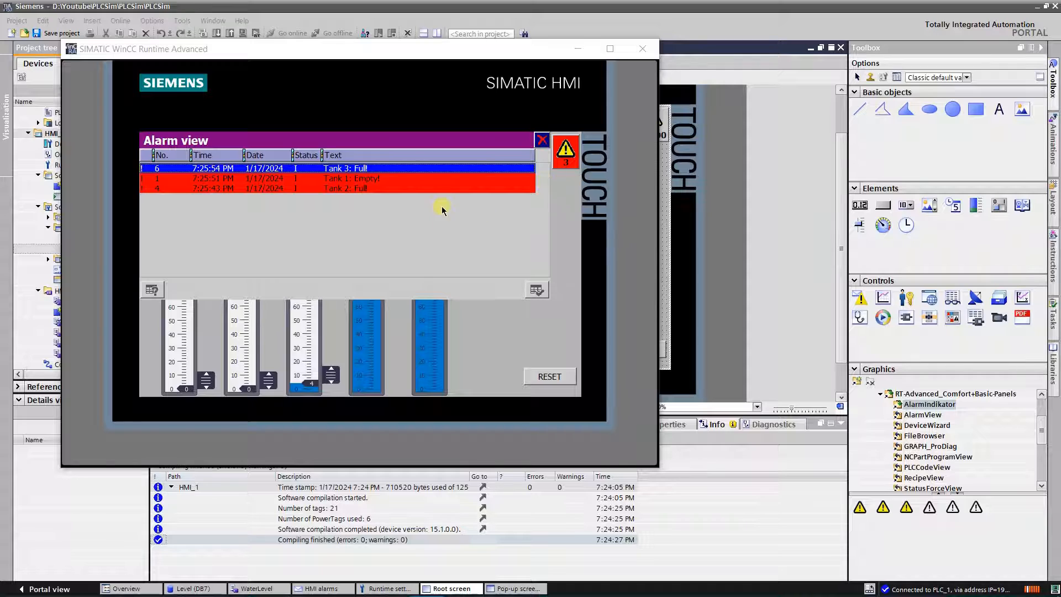
# Step: Acknowledge the Tank 2 Full and Tank 1 Empty alarms in the alarm view
pyautogui.click(384, 189)
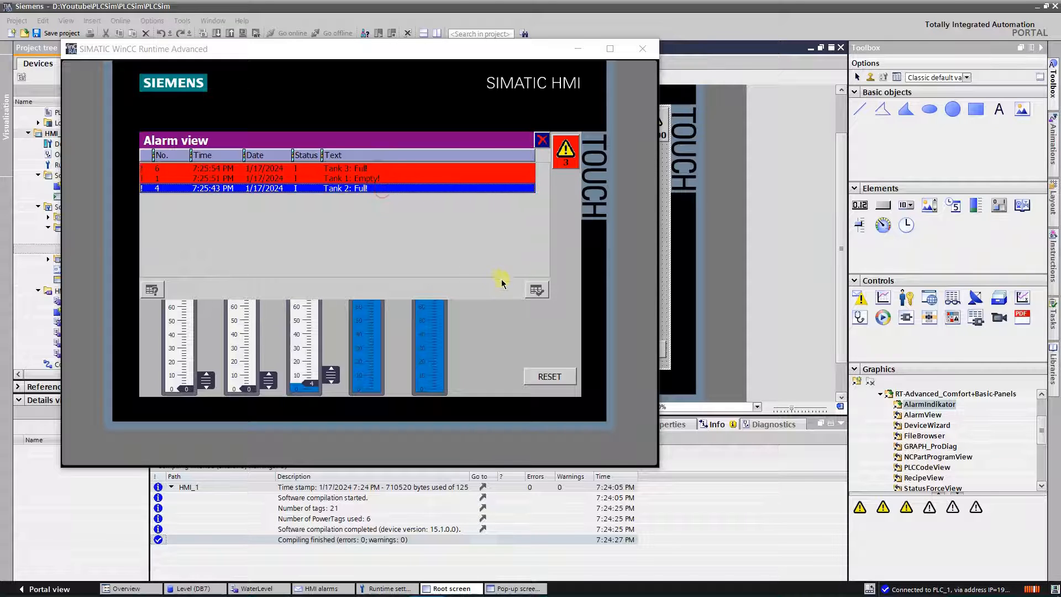
pyautogui.click(535, 289)
pyautogui.click(415, 178)
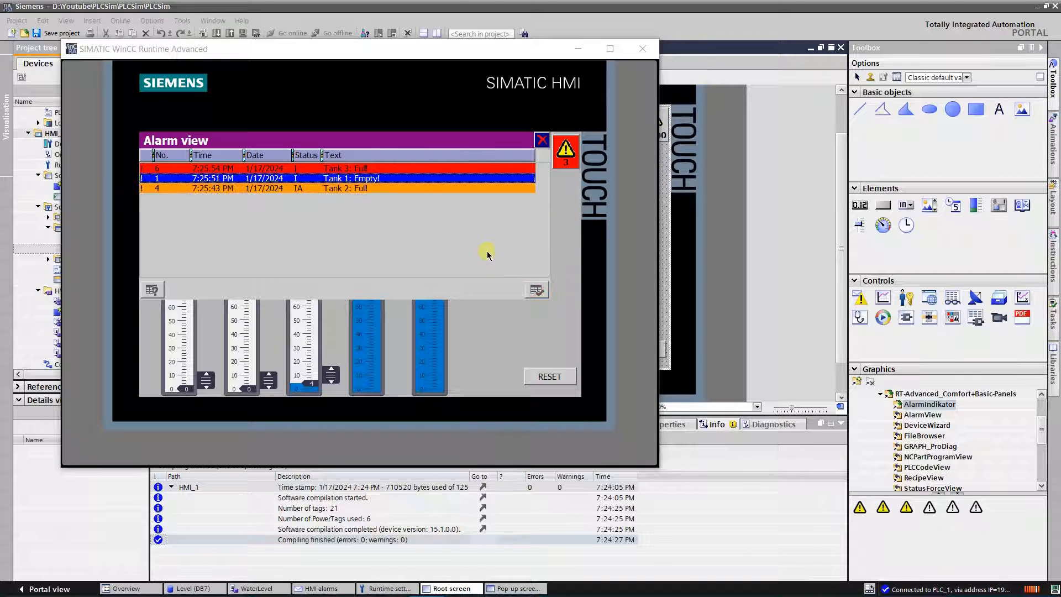
pyautogui.click(527, 287)
pyautogui.click(474, 250)
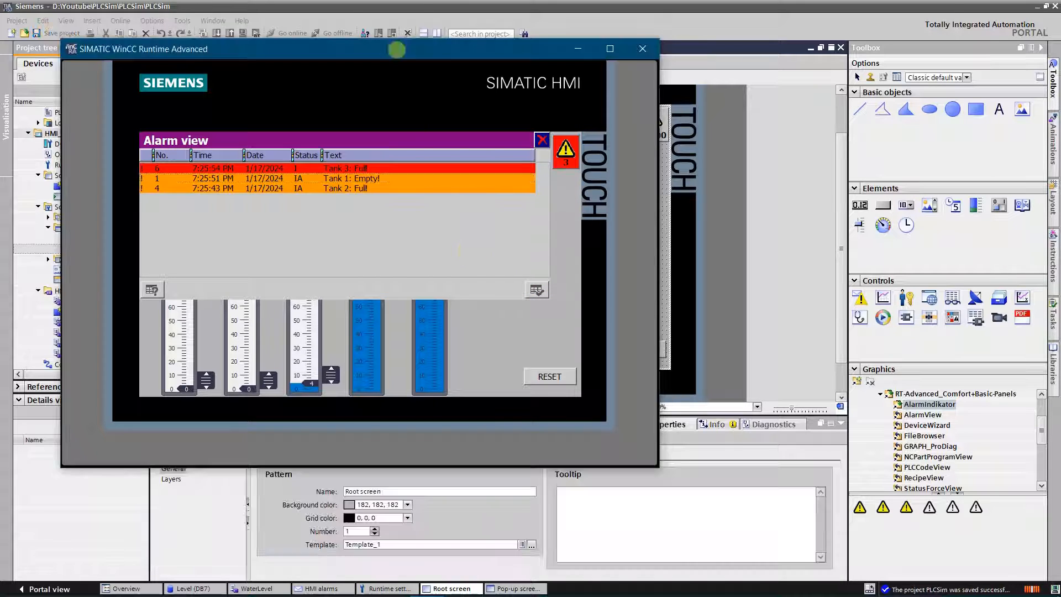
# Step: Raise LVL1 to about 42 while the alarm view is open, and end the HMI simulation
pyautogui.moveTo(330, 376); pyautogui.dragTo(332, 330)
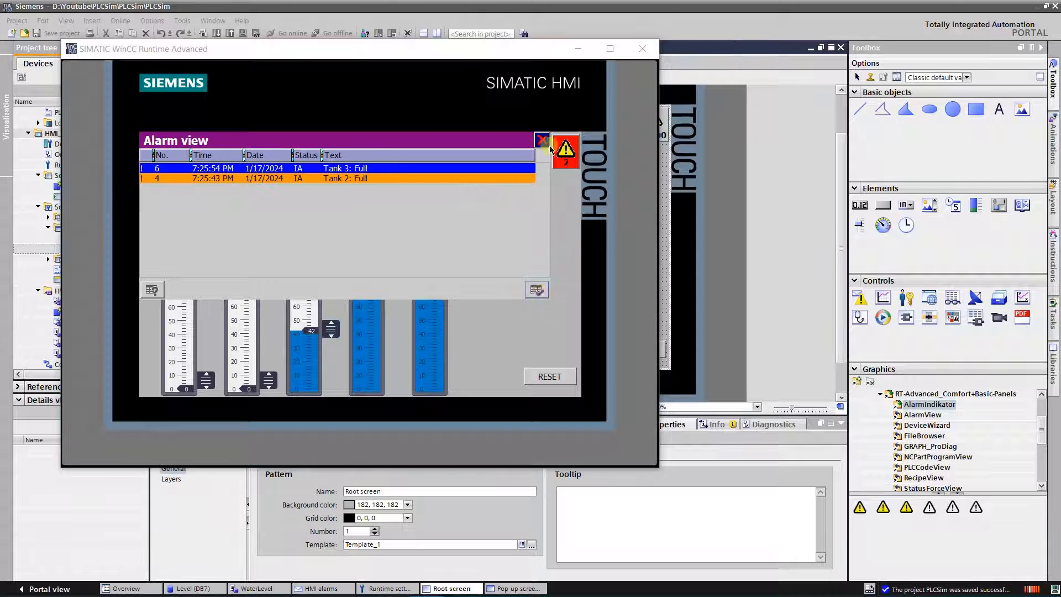
pyautogui.click(542, 139)
pyautogui.click(642, 49)
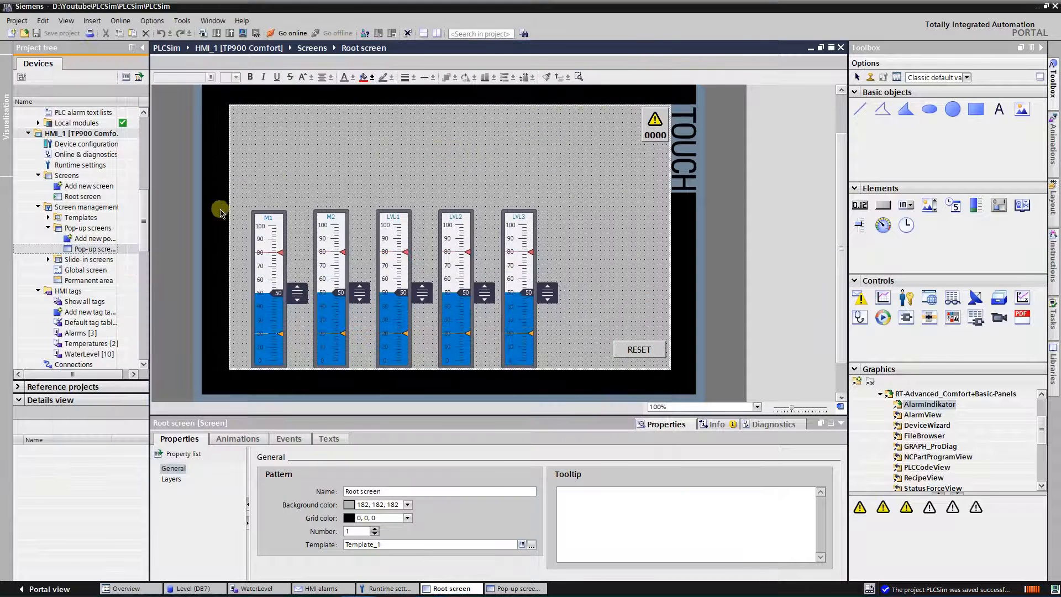
# Step: Add a new HMI tag table to HMI_1 and name it Limits
pyautogui.click(321, 588)
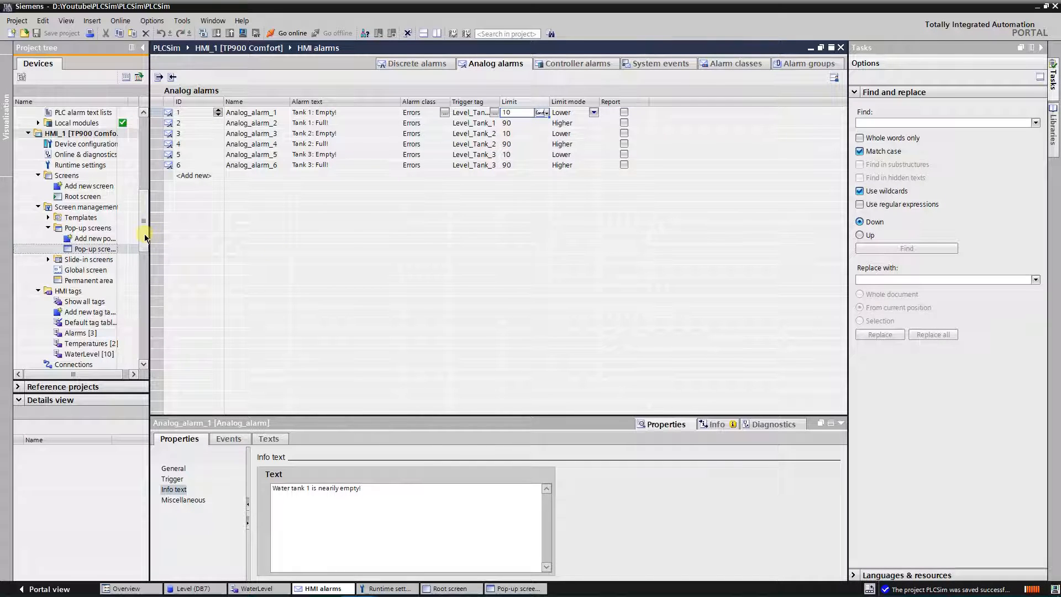
pyautogui.scroll(-2, 144, 239)
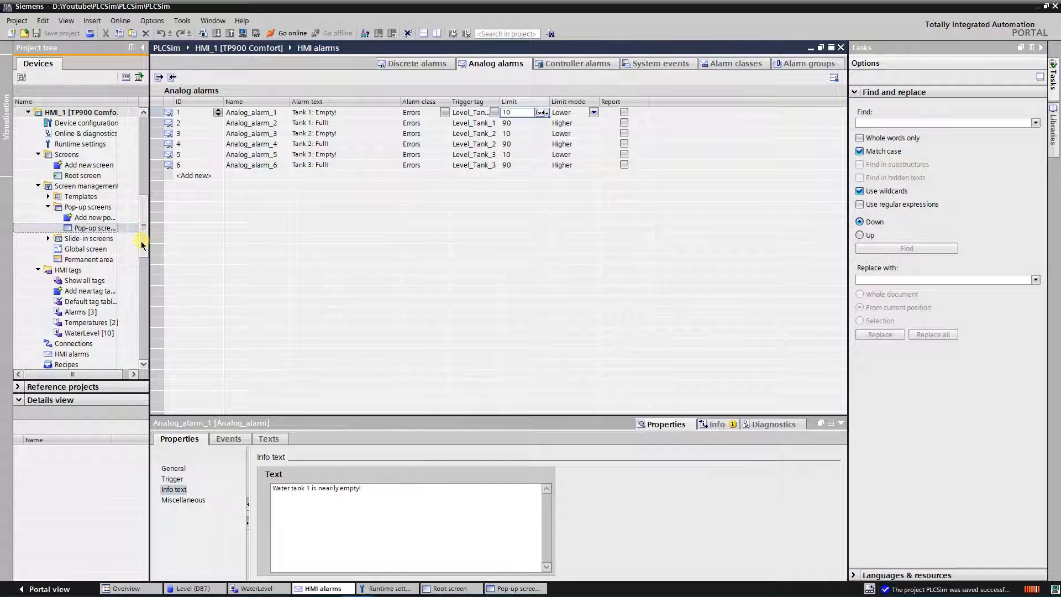
pyautogui.click(106, 296)
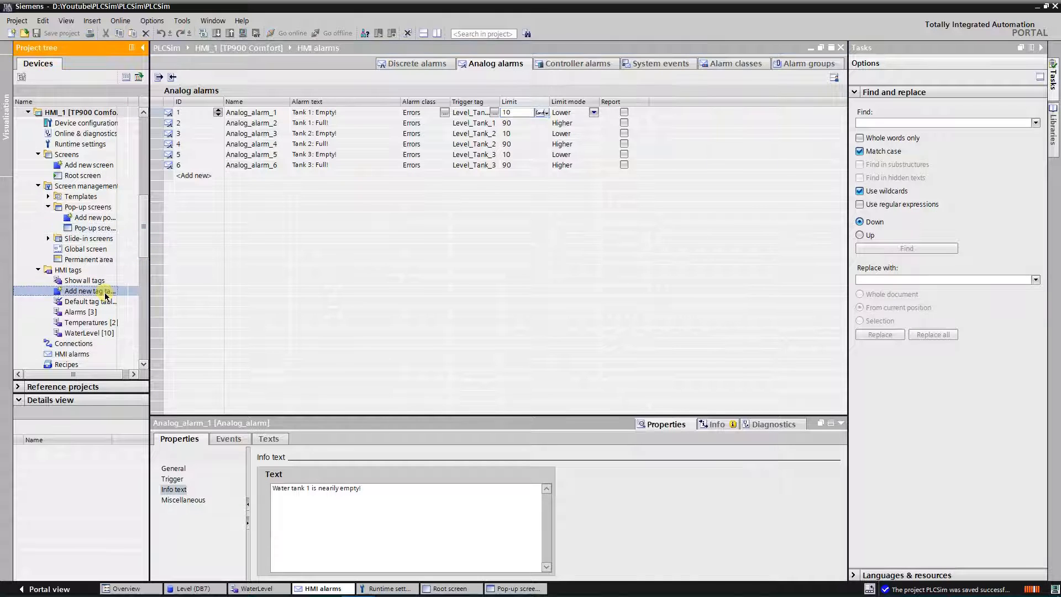
pyautogui.doubleClick(105, 295)
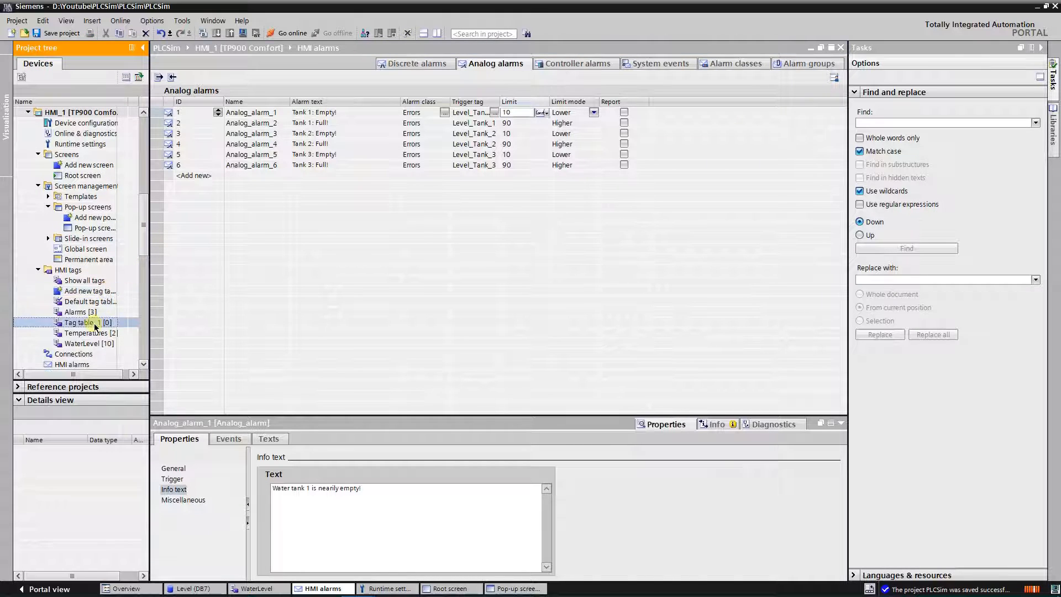
pyautogui.write('Limits')
pyautogui.press('Return')
# Step: Add the Int tags Low1, High1, Low2, High2, Low3 and High3 to the Limits table and save the project
pyautogui.click(190, 112)
pyautogui.write('Low1')
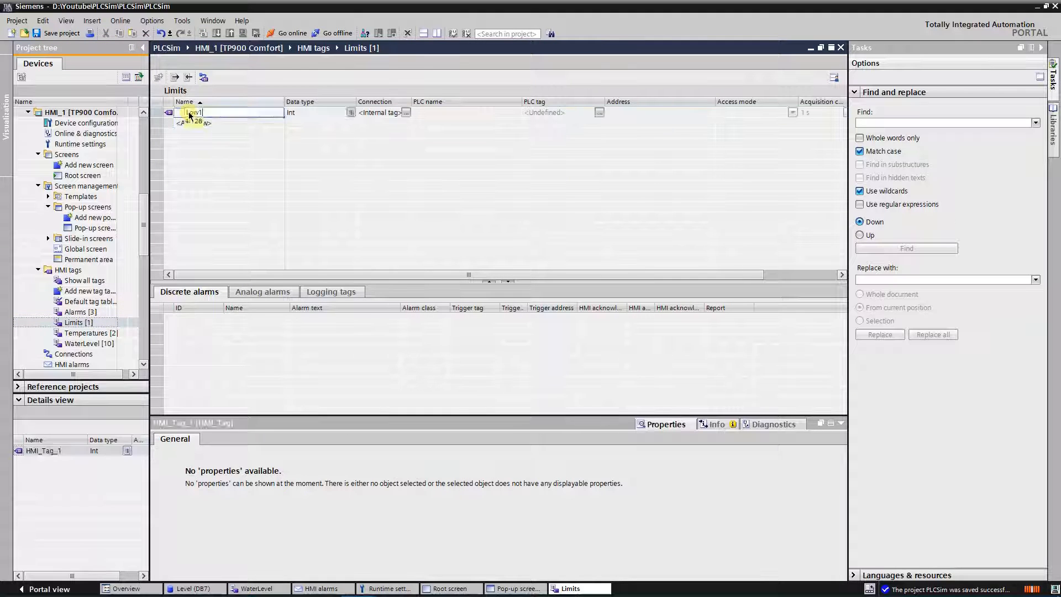
pyautogui.press('Return')
pyautogui.write('High1')
pyautogui.press('Return')
pyautogui.write('Low2')
pyautogui.press('Return')
pyautogui.write('High')
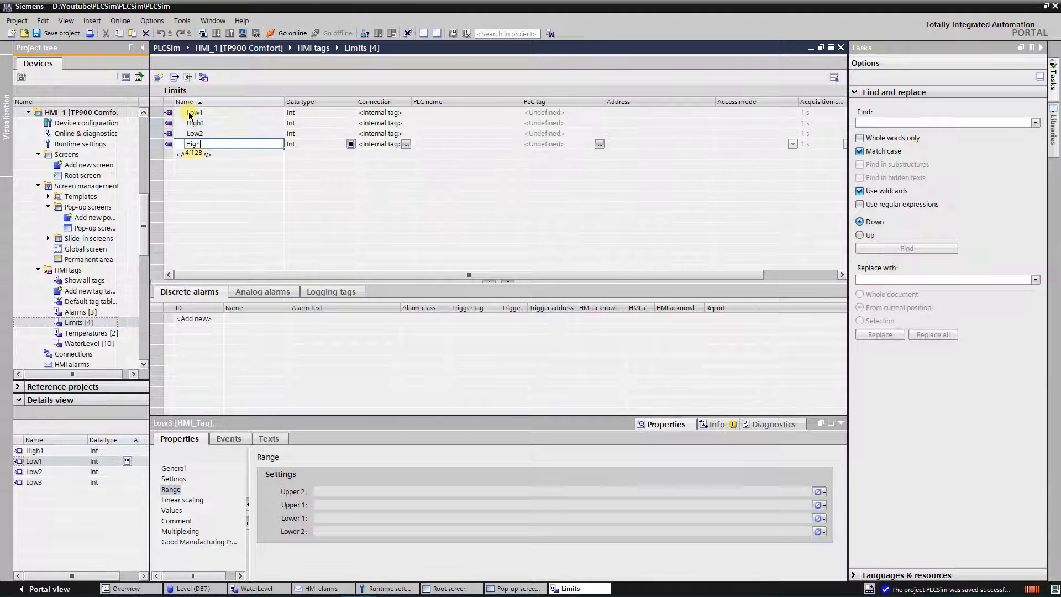
pyautogui.write('2')
pyautogui.press('Return')
pyautogui.write('Low3')
pyautogui.press('Return')
pyautogui.write('High3')
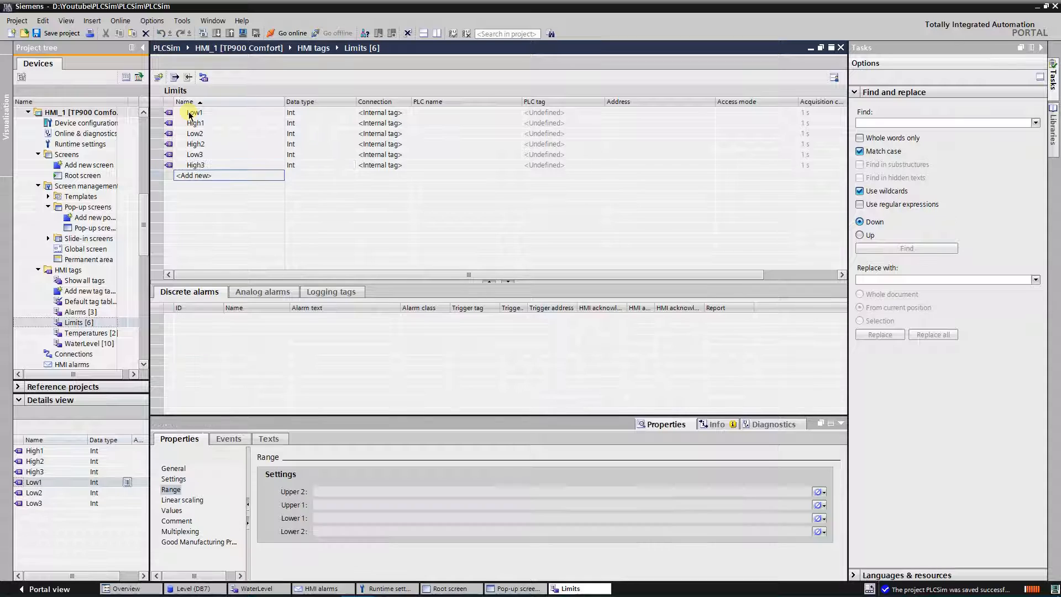
pyautogui.press('Return')
pyautogui.click(64, 34)
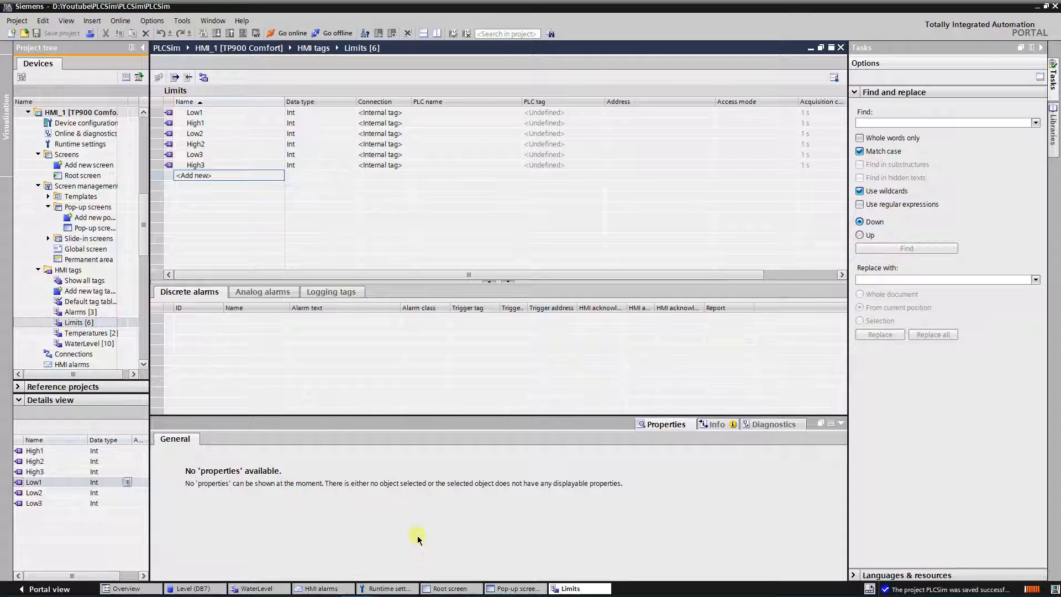
# Step: In the analog alarms, replace the Tank 1 Empty and Full limits with the HMI tags Low1 and High1 from the Limits table
pyautogui.click(324, 588)
pyautogui.click(538, 112)
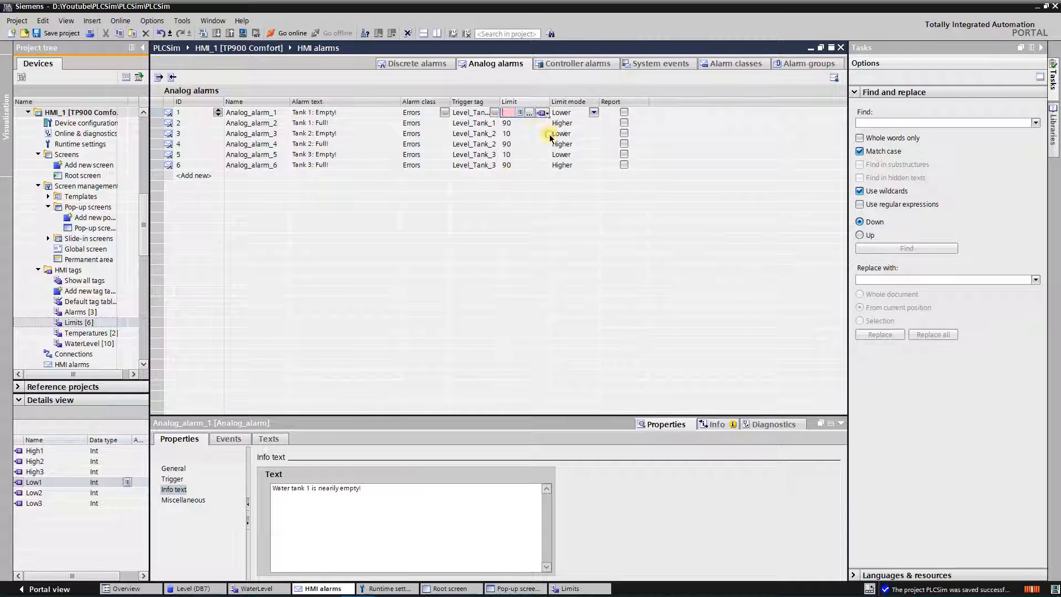
pyautogui.click(560, 224)
pyautogui.doubleClick(655, 188)
pyautogui.click(519, 122)
pyautogui.click(542, 123)
pyautogui.click(561, 144)
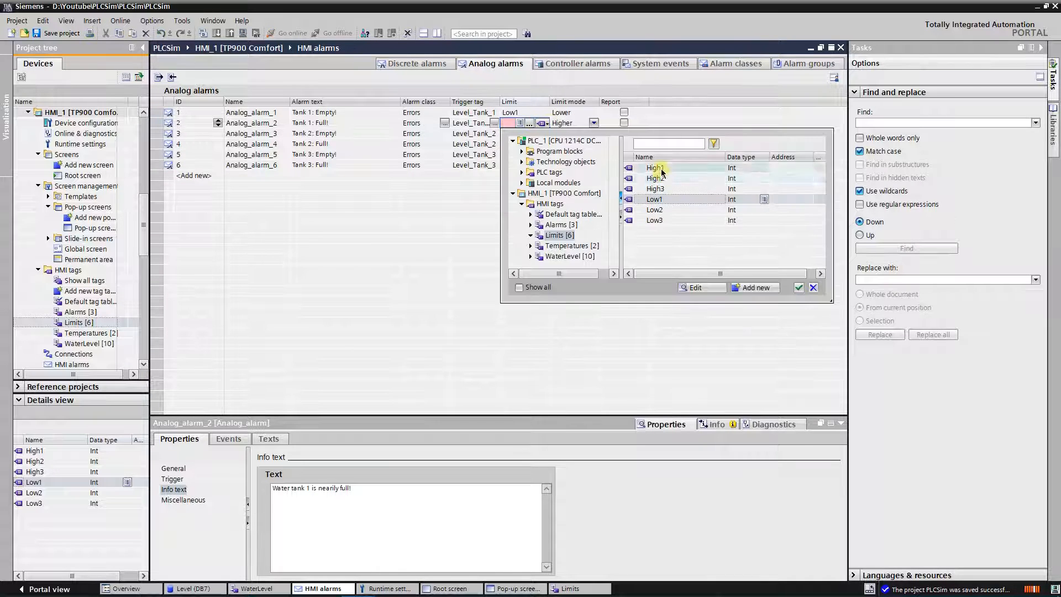
pyautogui.doubleClick(655, 162)
# Step: Set the Tank 2 Empty and Full alarm limits to the HMI tags Low2 and High2
pyautogui.click(519, 133)
pyautogui.click(542, 134)
pyautogui.click(560, 155)
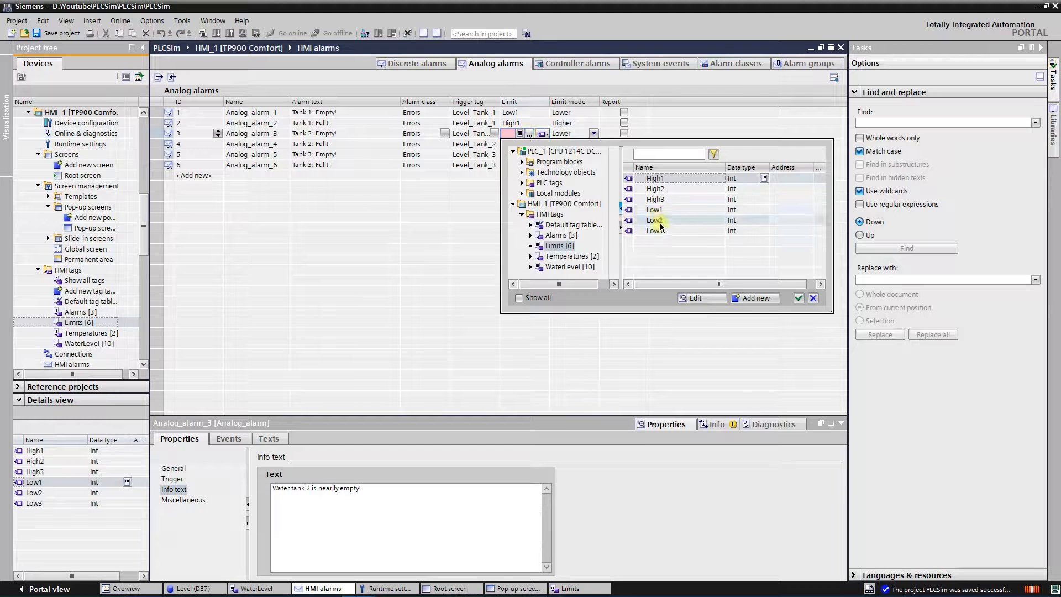
pyautogui.doubleClick(654, 216)
pyautogui.click(519, 144)
pyautogui.click(545, 144)
pyautogui.click(561, 165)
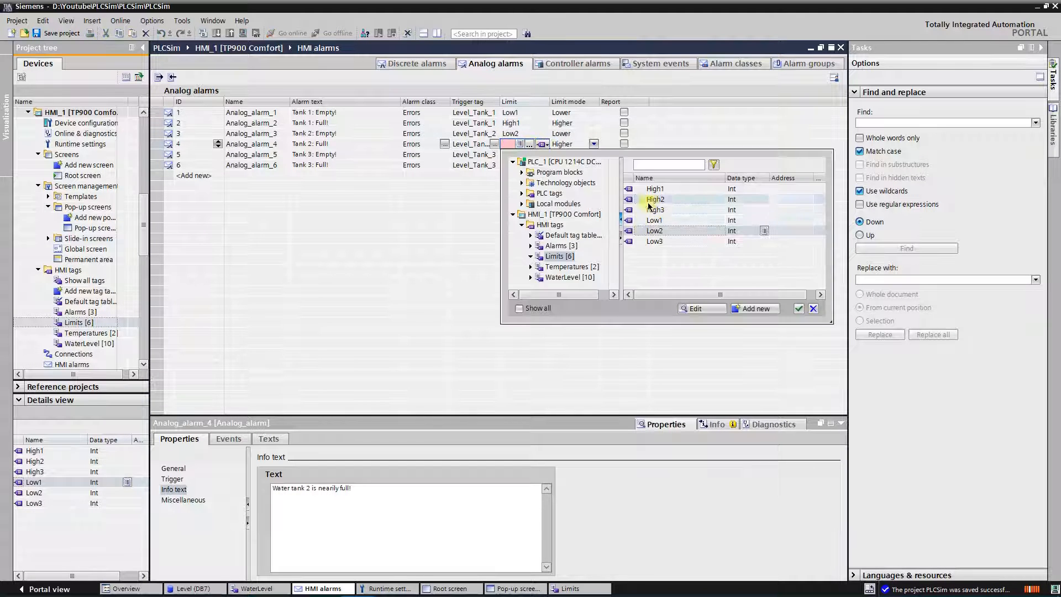
pyautogui.doubleClick(655, 202)
# Step: Set the Tank 3 Empty and Full alarm limits to the HMI tags Low3 and High3, and save the project
pyautogui.click(519, 154)
pyautogui.click(542, 154)
pyautogui.click(561, 166)
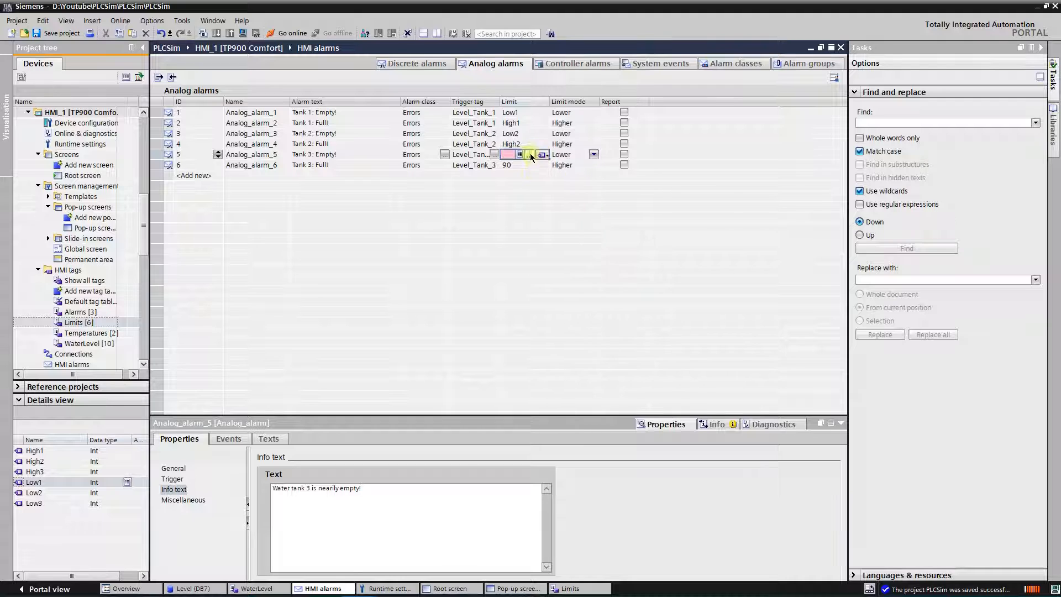
pyautogui.doubleClick(659, 249)
pyautogui.click(520, 164)
pyautogui.click(546, 166)
pyautogui.click(561, 186)
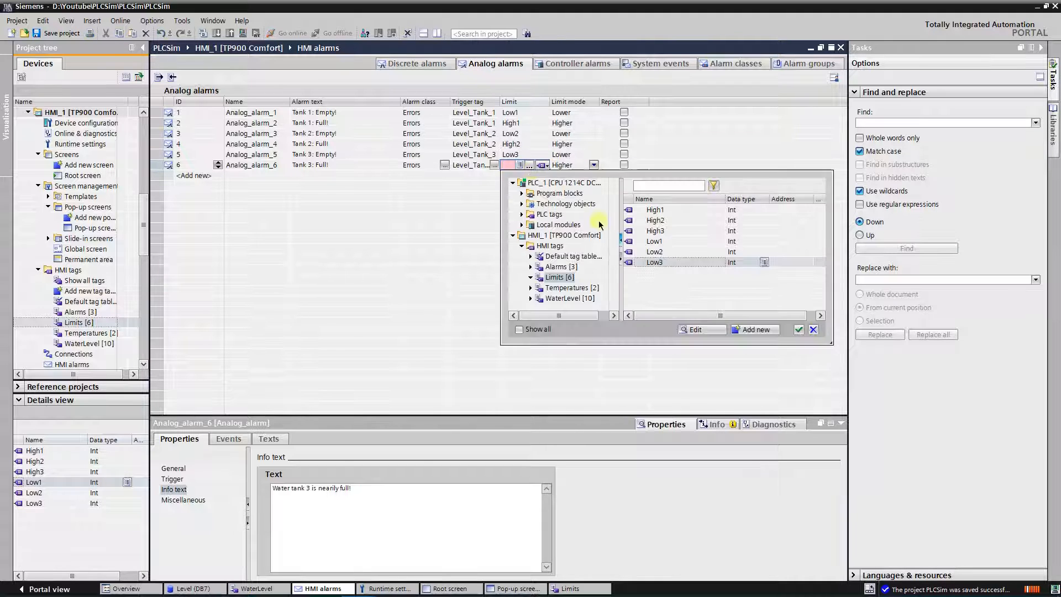
pyautogui.doubleClick(664, 232)
pyautogui.click(68, 34)
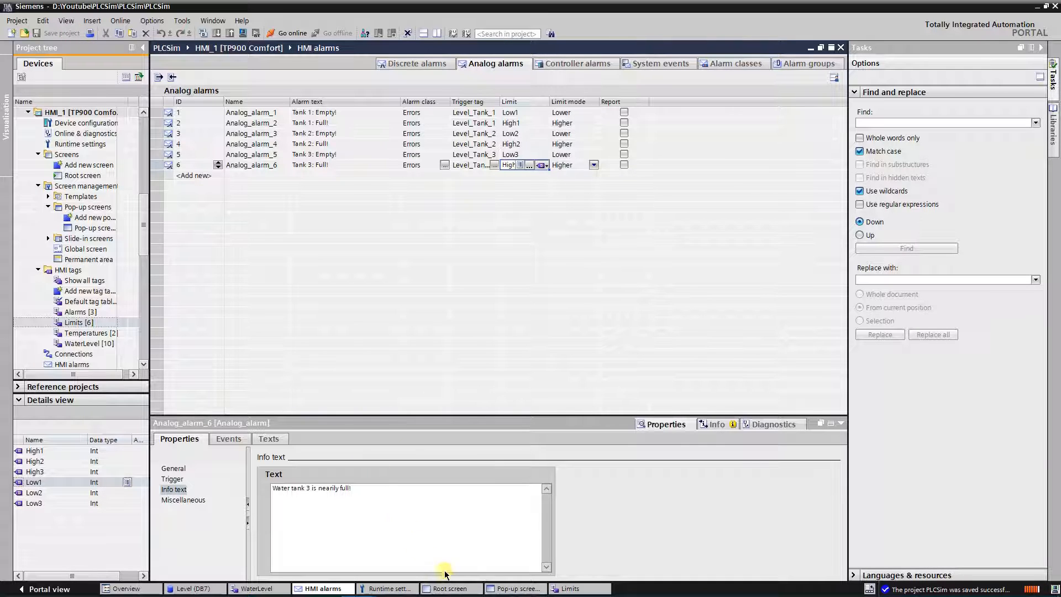
# Step: On the Root screen, place I/O fields for Low1 to Low3 and High1 to High3 in the empty area beside the LVL3 slider
pyautogui.click(446, 589)
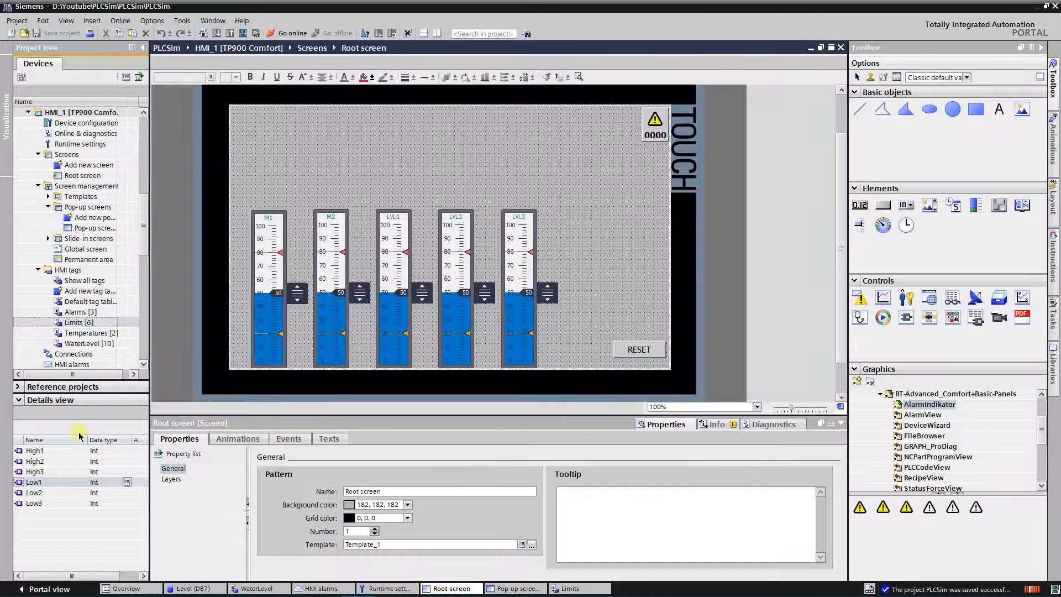
pyautogui.moveTo(588, 240); pyautogui.dragTo(603, 234)
pyautogui.moveTo(34, 493); pyautogui.dragTo(603, 283)
pyautogui.click(36, 451)
pyautogui.keyDown('shift'); pyautogui.click(36, 471); pyautogui.keyUp('shift')
pyautogui.moveTo(24, 452); pyautogui.dragTo(638, 236)
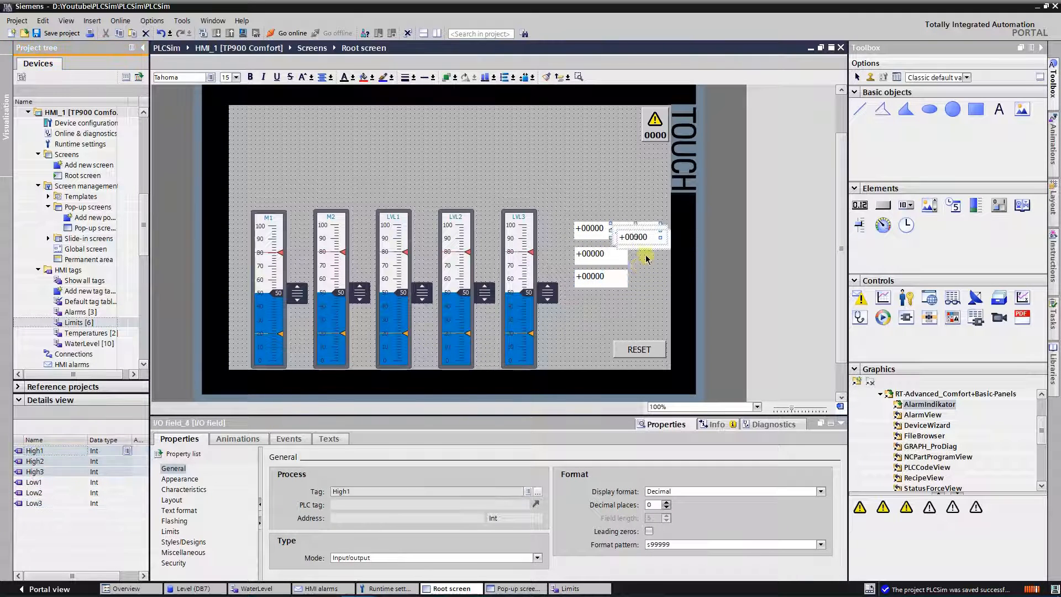
# Step: Set the format pattern of the Low1, Low2 and Low3 I/O fields to 999
pyautogui.click(586, 229)
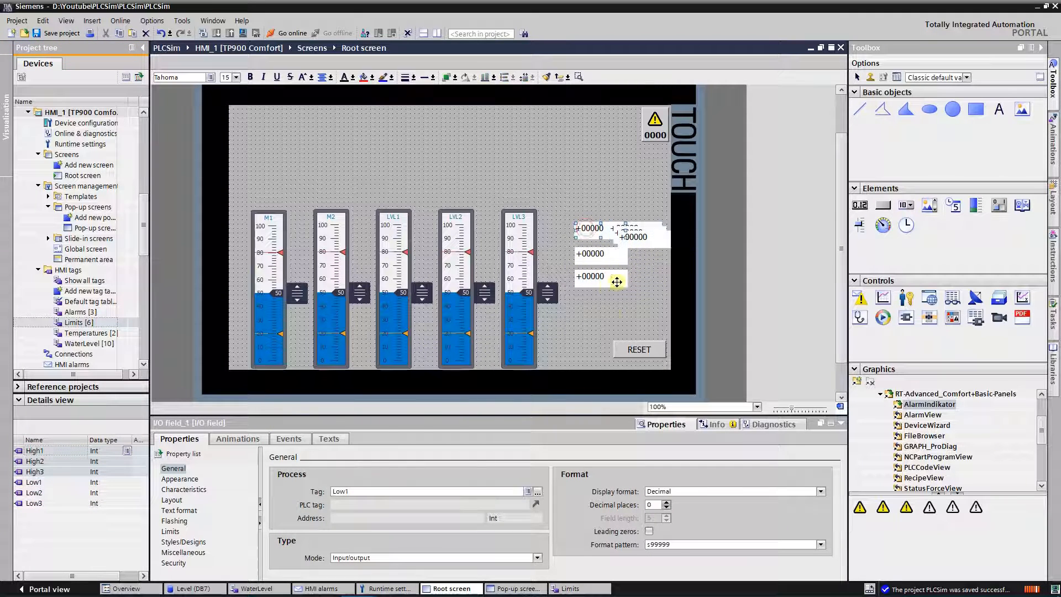
pyautogui.click(599, 258)
pyautogui.moveTo(669, 545)
pyautogui.mouseDown()
pyautogui.moveTo(630, 545)
pyautogui.moveTo(648, 545)
pyautogui.mouseUp()
pyautogui.write('9999')
pyautogui.press('Return')
pyautogui.click(605, 278)
pyautogui.write('999')
pyautogui.press('Return')
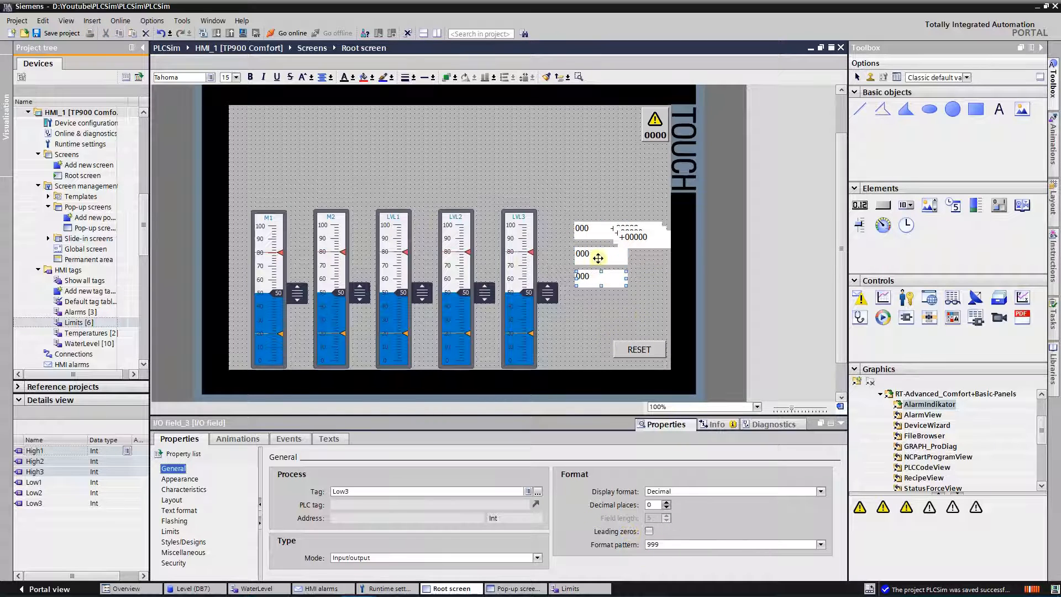
# Step: Separate the overlapping limit fields and set the format pattern of the High1, High2 and High3 fields to 999
pyautogui.moveTo(598, 258); pyautogui.dragTo(589, 258)
pyautogui.moveTo(596, 231); pyautogui.dragTo(640, 278)
pyautogui.moveTo(637, 238); pyautogui.dragTo(642, 255)
pyautogui.click(635, 232)
pyautogui.keyDown('shift'); pyautogui.click(636, 249); pyautogui.keyUp('shift')
pyautogui.keyDown('shift'); pyautogui.click(643, 271); pyautogui.keyUp('shift')
pyautogui.moveTo(677, 544); pyautogui.dragTo(627, 541)
pyautogui.write('9999')
pyautogui.press('Return')
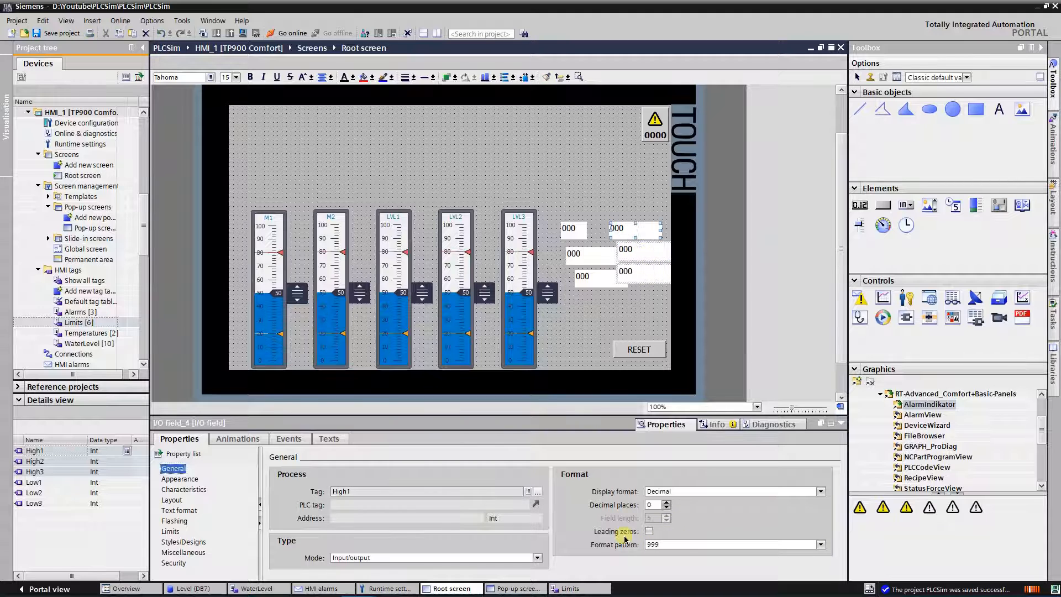
# Step: Format the text of all six limit fields as Tahoma 21px, aligned right horizontally and middle vertically
pyautogui.click(568, 228)
pyautogui.click(236, 510)
pyautogui.click(821, 491)
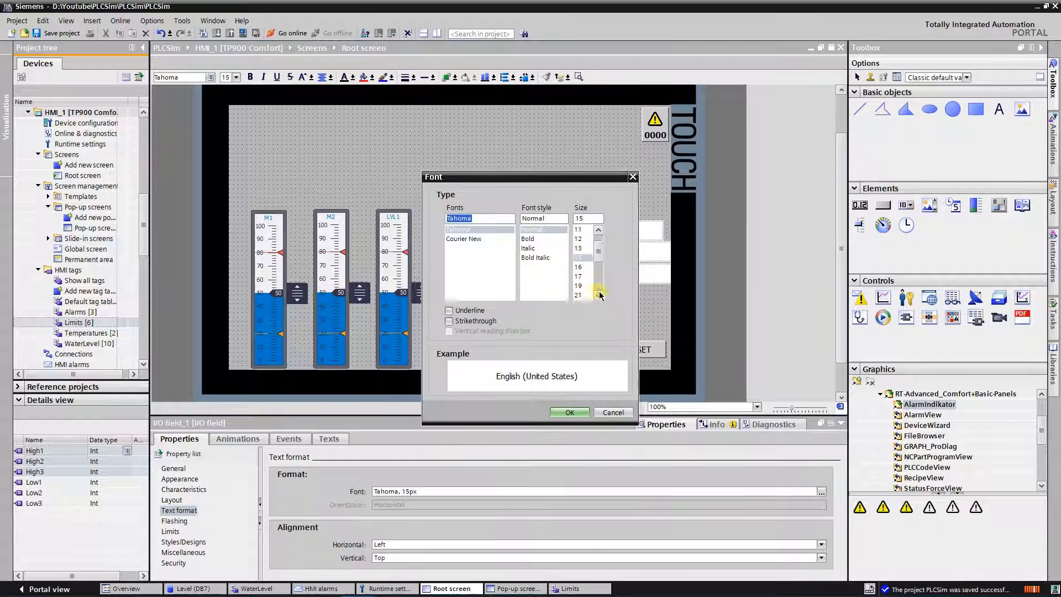
pyautogui.click(579, 295)
pyautogui.click(570, 413)
pyautogui.click(821, 545)
pyautogui.click(386, 573)
pyautogui.click(386, 558)
pyautogui.click(386, 575)
pyautogui.click(576, 209)
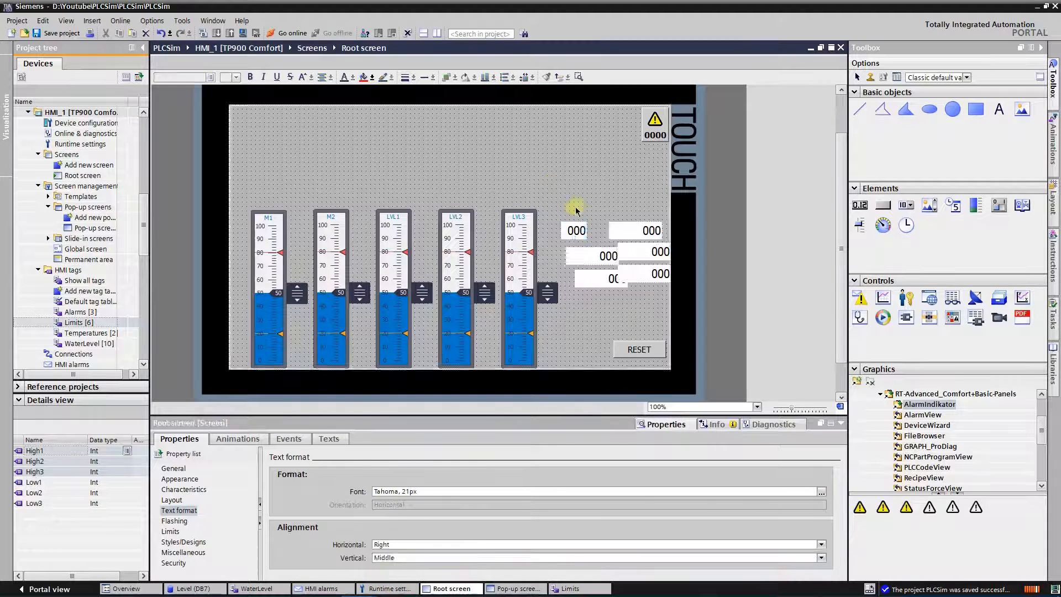
# Step: Make all six limit fields the same size as the narrow Low1 field
pyautogui.click(575, 230)
pyautogui.keyDown('shift'); pyautogui.click(583, 260); pyautogui.keyUp('shift')
pyautogui.keyDown('shift'); pyautogui.click(590, 279); pyautogui.keyUp('shift')
pyautogui.keyDown('shift'); pyautogui.click(623, 230); pyautogui.keyUp('shift')
pyautogui.keyDown('shift'); pyautogui.click(644, 252); pyautogui.keyUp('shift')
pyautogui.keyDown('shift'); pyautogui.click(657, 273); pyautogui.keyUp('shift')
pyautogui.click(523, 77)
# Step: Move the Low1 field to the right, align Low2 and Low3 with it, and space the three fields evenly vertically
pyautogui.moveTo(575, 231); pyautogui.dragTo(588, 230)
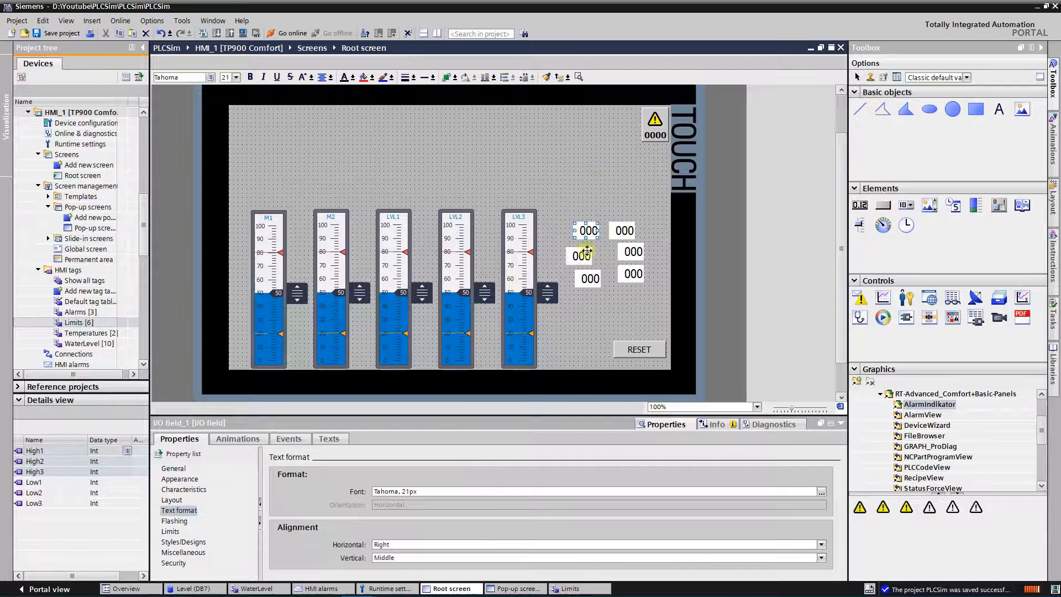
pyautogui.keyDown('shift'); pyautogui.click(583, 255); pyautogui.keyUp('shift')
pyautogui.keyDown('shift'); pyautogui.click(590, 278); pyautogui.keyUp('shift')
pyautogui.click(493, 77)
pyautogui.click(504, 77)
# Step: Align the High2 and High3 fields in a column with the High1 field
pyautogui.click(620, 205)
pyautogui.click(625, 231)
pyautogui.keyDown('shift'); pyautogui.click(633, 252); pyautogui.keyUp('shift')
pyautogui.keyDown('shift'); pyautogui.click(633, 273); pyautogui.keyUp('shift')
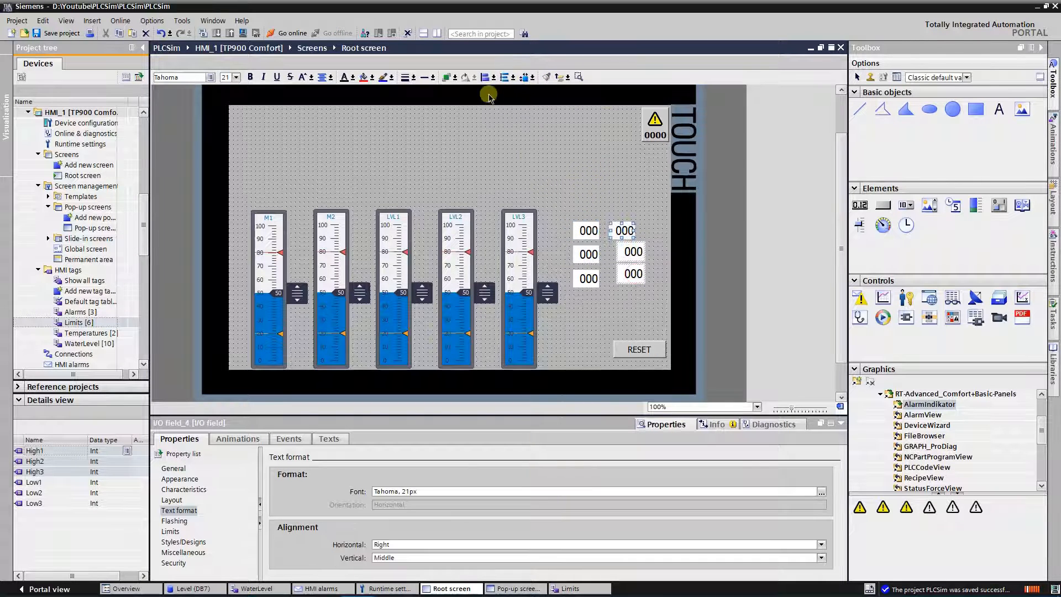
pyautogui.click(486, 78)
pyautogui.click(544, 153)
# Step: Align each High field horizontally with the Low field in the same row
pyautogui.click(587, 231)
pyautogui.keyDown('shift'); pyautogui.click(624, 230); pyautogui.keyUp('shift')
pyautogui.click(494, 78)
pyautogui.click(528, 90)
pyautogui.click(574, 166)
pyautogui.click(588, 279)
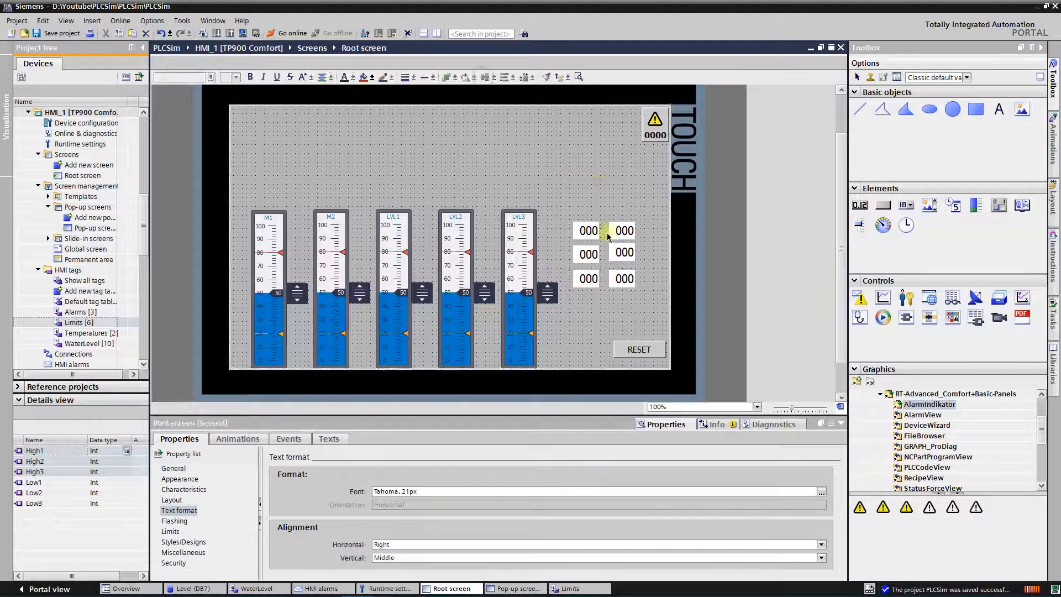
pyautogui.click(587, 254)
pyautogui.keyDown('shift'); pyautogui.click(625, 252); pyautogui.keyUp('shift')
pyautogui.click(486, 78)
pyautogui.click(470, 132)
# Step: Save the project and move the block of six limit fields closer to the Root screen's right edge
pyautogui.click(58, 33)
pyautogui.moveTo(567, 206); pyautogui.dragTo(658, 310)
pyautogui.moveTo(624, 255); pyautogui.dragTo(650, 251)
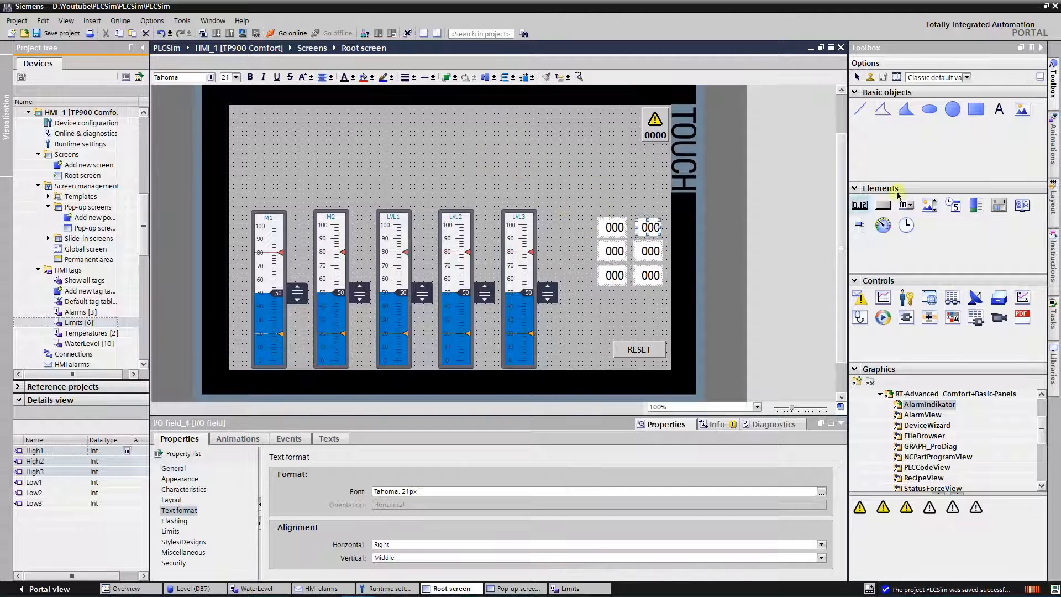
# Step: Add a text field reading LOW above the Low fields, formatted as Tahoma 21px bold
pyautogui.moveTo(999, 109); pyautogui.dragTo(597, 187)
pyautogui.click(821, 492)
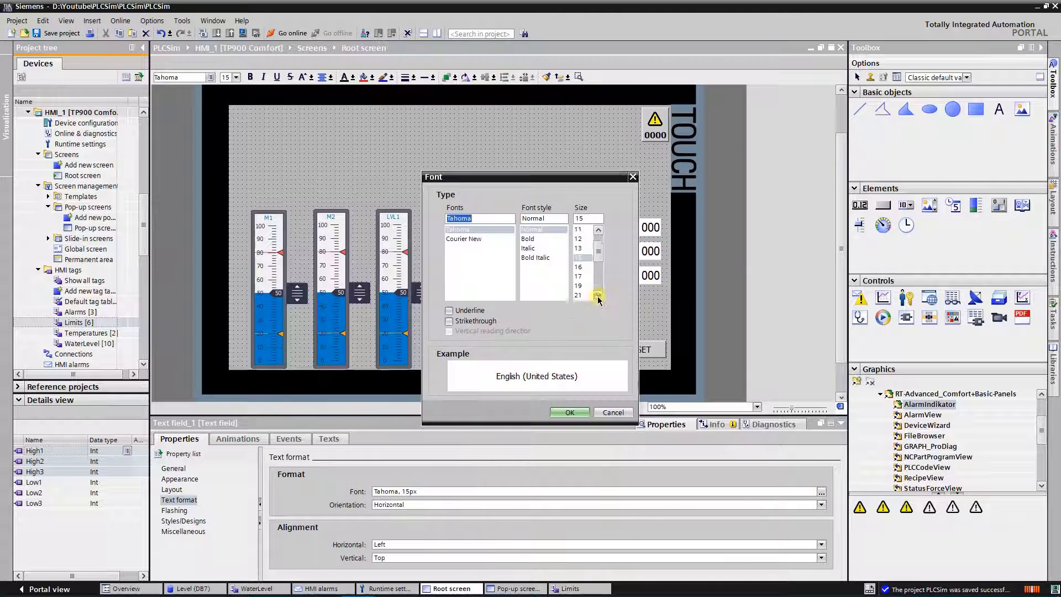
pyautogui.click(598, 297)
pyautogui.click(598, 297)
pyautogui.click(578, 295)
pyautogui.click(528, 238)
pyautogui.click(567, 412)
pyautogui.click(821, 491)
pyautogui.click(579, 264)
pyautogui.click(570, 412)
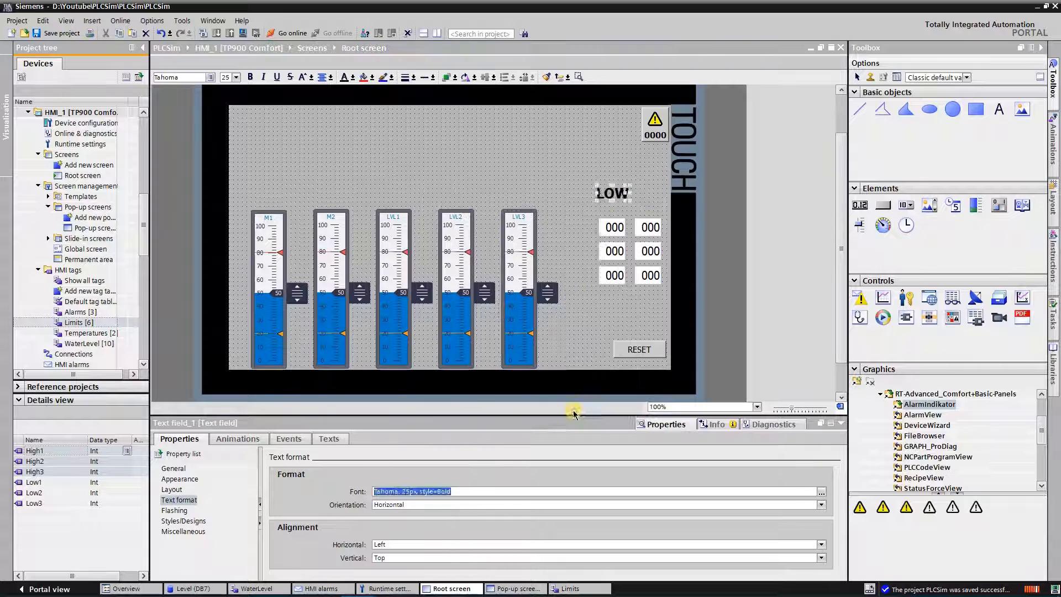
# Step: Duplicate the LOW label, change the copy's text to HIGH, and position the two labels side by side
pyautogui.click(635, 194)
pyautogui.moveTo(613, 194); pyautogui.dragTo(645, 194)
pyautogui.click(174, 468)
pyautogui.moveTo(302, 493); pyautogui.dragTo(244, 502)
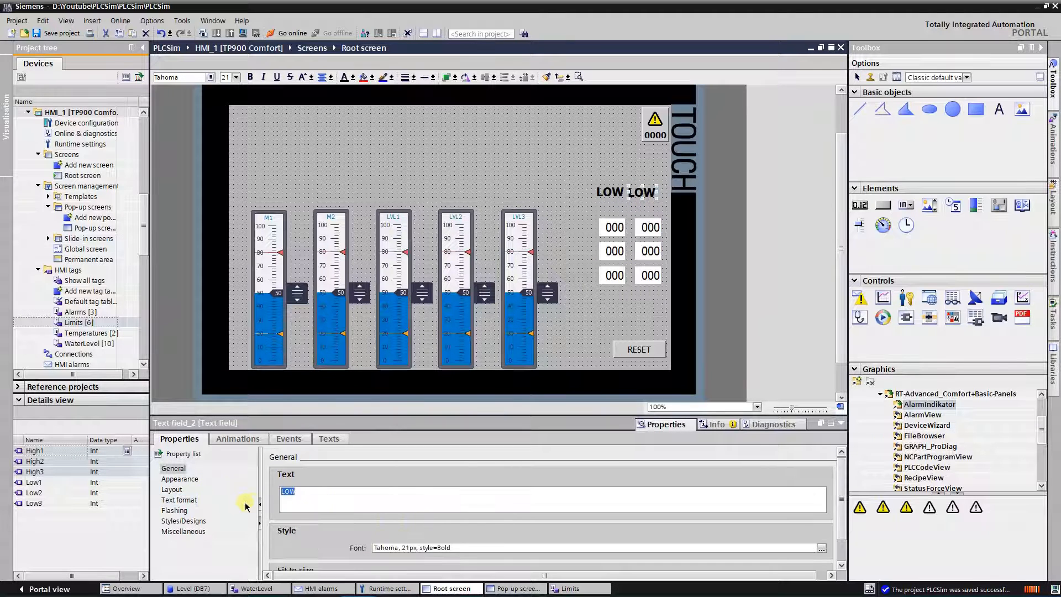
pyautogui.write('HIGH')
pyautogui.click(574, 209)
pyautogui.moveTo(609, 193); pyautogui.dragTo(648, 194)
pyautogui.click(578, 206)
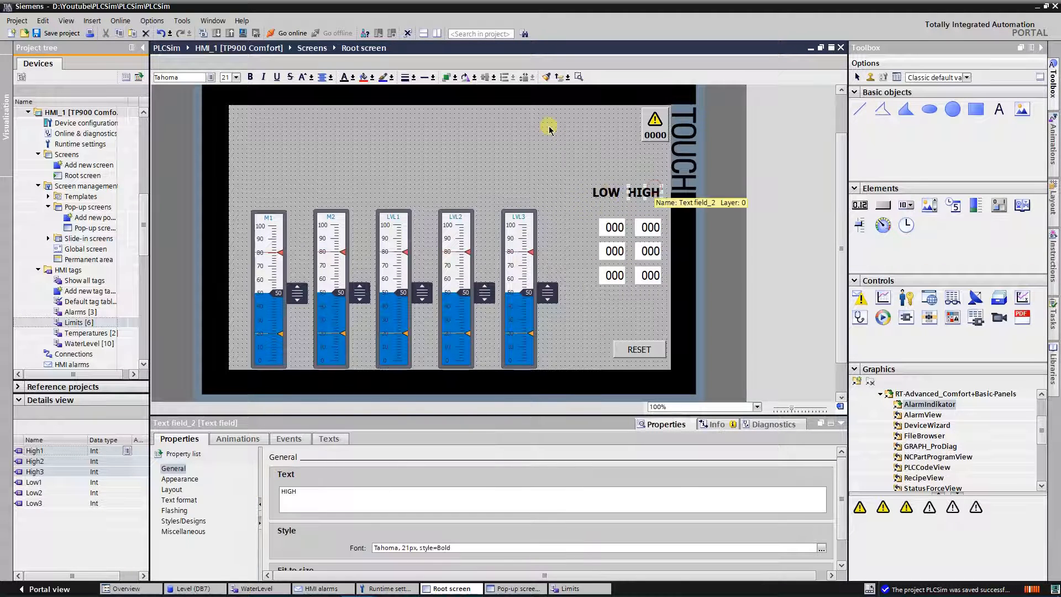
# Step: Move the HIGH label over the High column and centre the three High fields beneath it
pyautogui.keyDown('shift'); pyautogui.click(649, 227); pyautogui.keyUp('shift')
pyautogui.click(624, 168)
pyautogui.click(652, 196)
pyautogui.keyDown('shift'); pyautogui.click(651, 232); pyautogui.keyUp('shift')
pyautogui.keyDown('shift'); pyautogui.click(649, 252); pyautogui.keyUp('shift')
pyautogui.keyDown('shift'); pyautogui.click(649, 276); pyautogui.keyUp('shift')
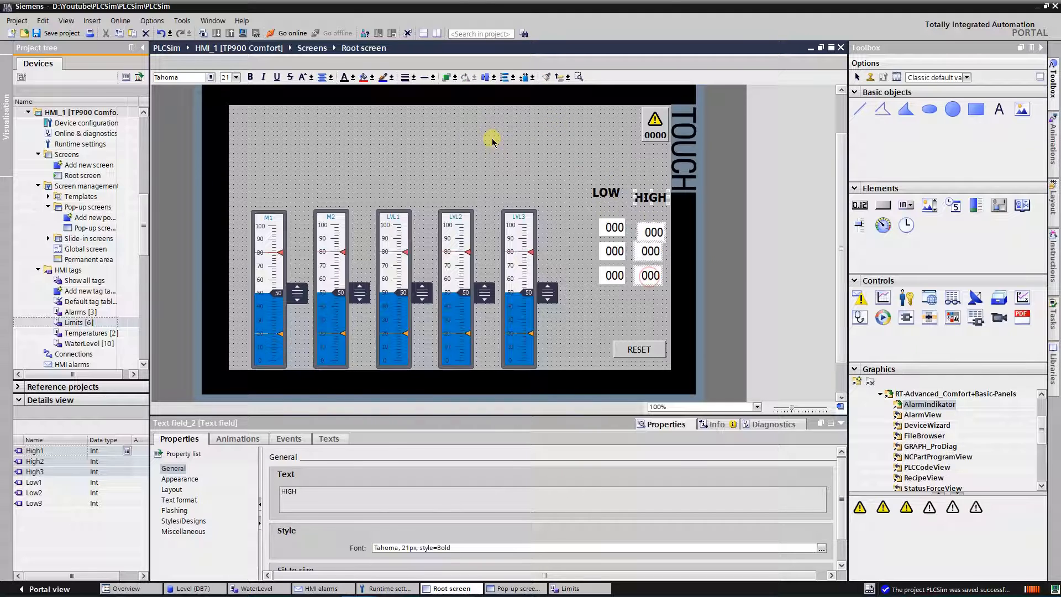
pyautogui.click(494, 77)
pyautogui.click(496, 102)
# Step: Move the LOW label level with HIGH and centre the three Low fields beneath it
pyautogui.click(591, 217)
pyautogui.moveTo(606, 192); pyautogui.dragTo(613, 202)
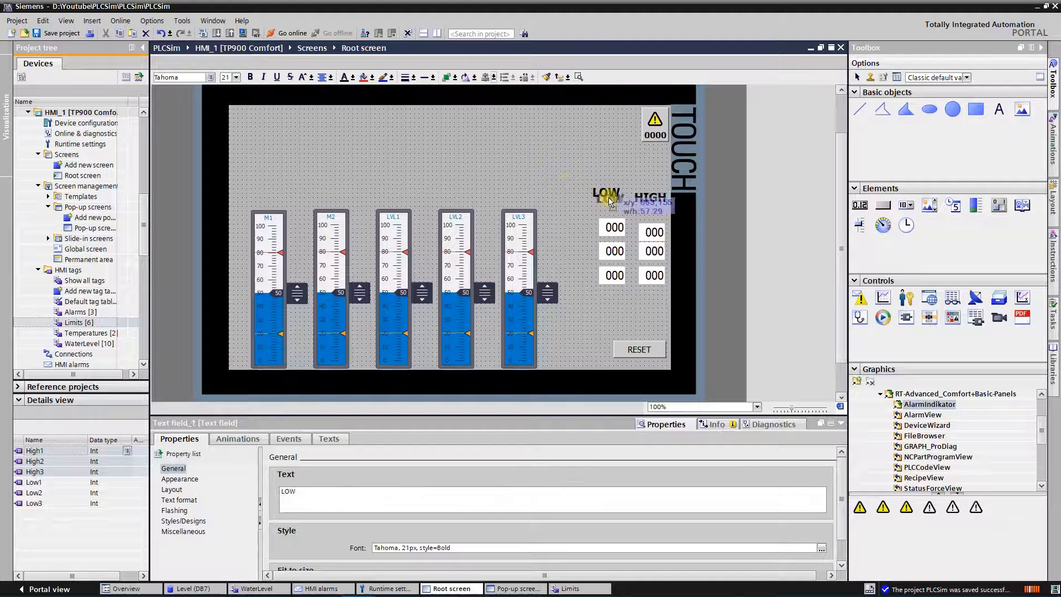
pyautogui.click(635, 226)
pyautogui.click(613, 197)
pyautogui.keyDown('shift'); pyautogui.click(611, 228); pyautogui.keyUp('shift')
pyautogui.keyDown('shift'); pyautogui.click(609, 252); pyautogui.keyUp('shift')
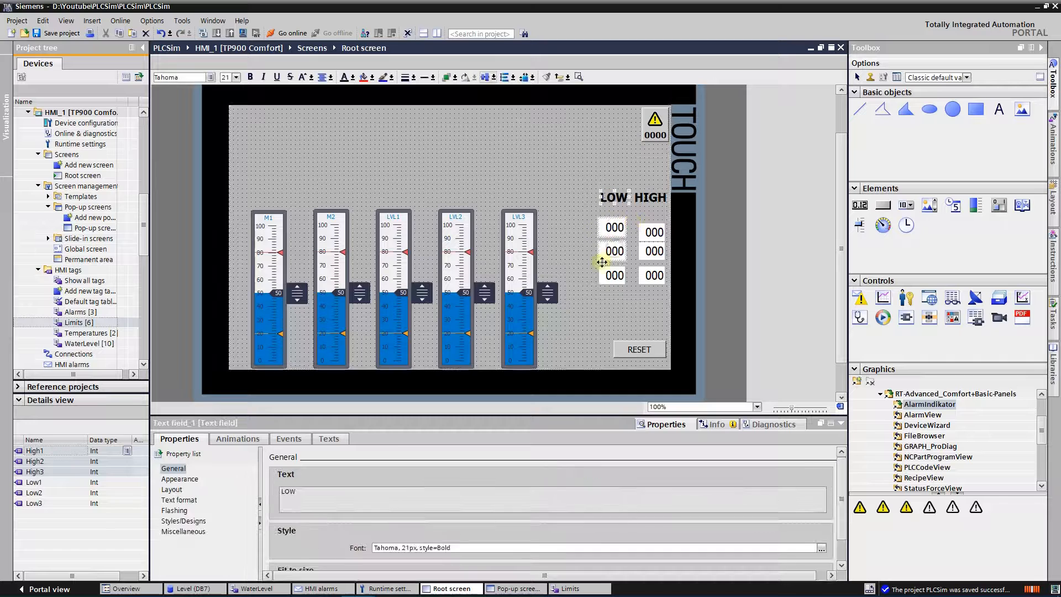
pyautogui.keyDown('shift'); pyautogui.click(609, 275); pyautogui.keyUp('shift')
pyautogui.click(494, 77)
pyautogui.click(496, 101)
# Step: Align the displaced High1 field horizontally with the Low1 field
pyautogui.moveTo(647, 234); pyautogui.dragTo(611, 226)
pyautogui.click(163, 34)
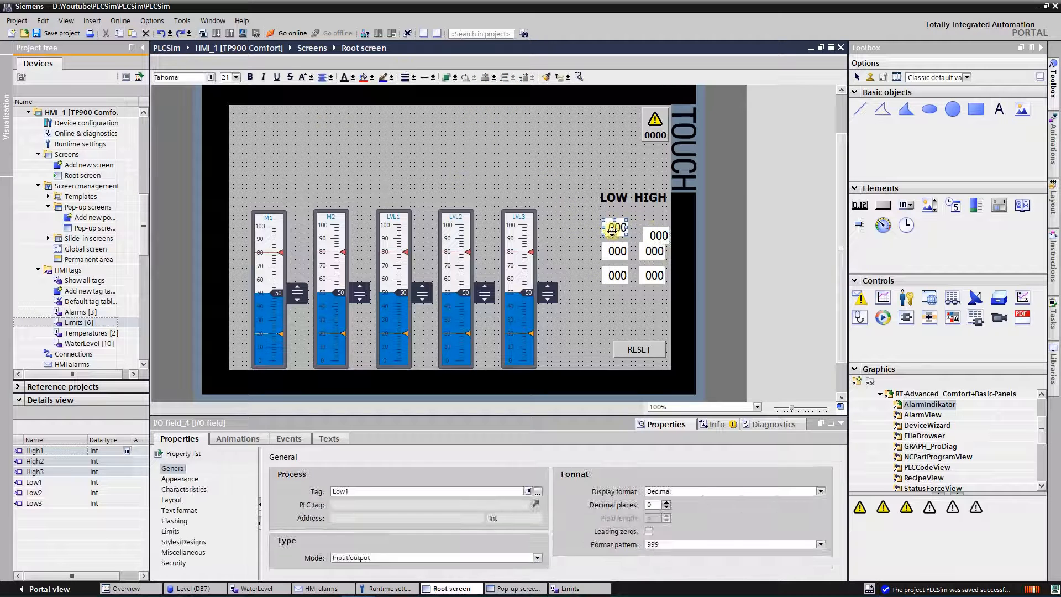
pyautogui.click(611, 229)
pyautogui.keyDown('shift'); pyautogui.click(655, 235); pyautogui.keyUp('shift')
pyautogui.click(494, 77)
pyautogui.click(530, 102)
# Step: Centre the High1, High2 and High3 fields under the HIGH label and save the project
pyautogui.click(576, 215)
pyautogui.click(651, 198)
pyautogui.keyDown('shift'); pyautogui.click(655, 228); pyautogui.keyUp('shift')
pyautogui.keyDown('shift'); pyautogui.click(654, 252); pyautogui.keyUp('shift')
pyautogui.keyDown('shift'); pyautogui.click(653, 275); pyautogui.keyUp('shift')
pyautogui.click(493, 77)
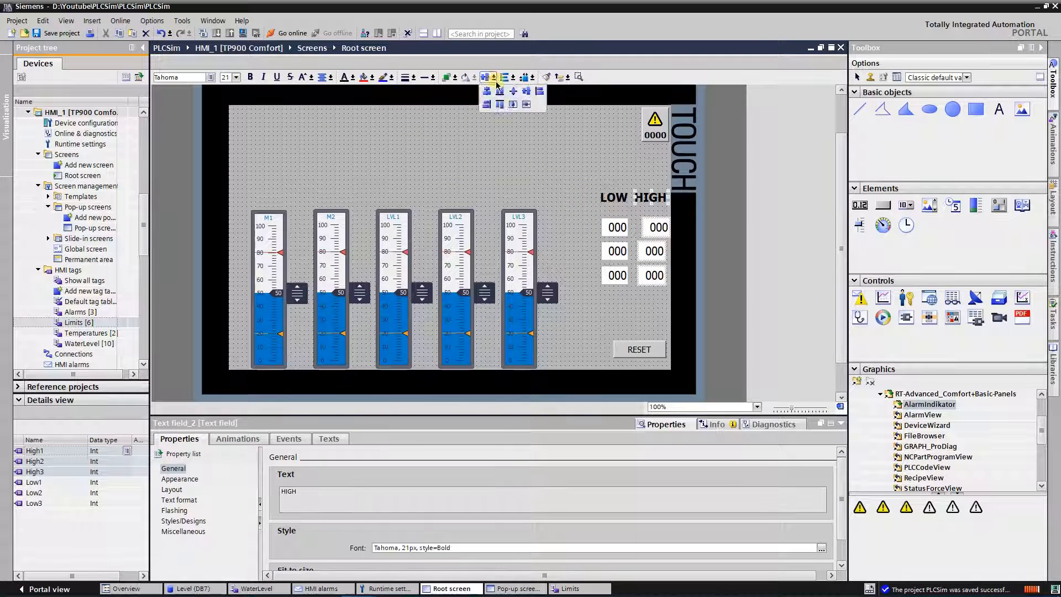
pyautogui.click(496, 101)
pyautogui.click(520, 155)
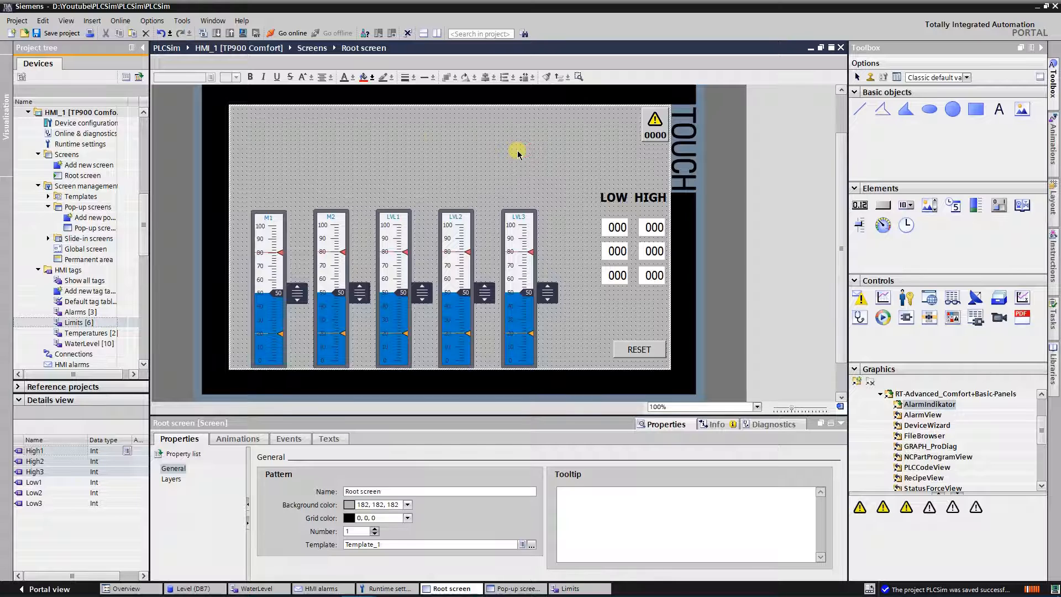
pyautogui.hotkey('ctrl', 's')
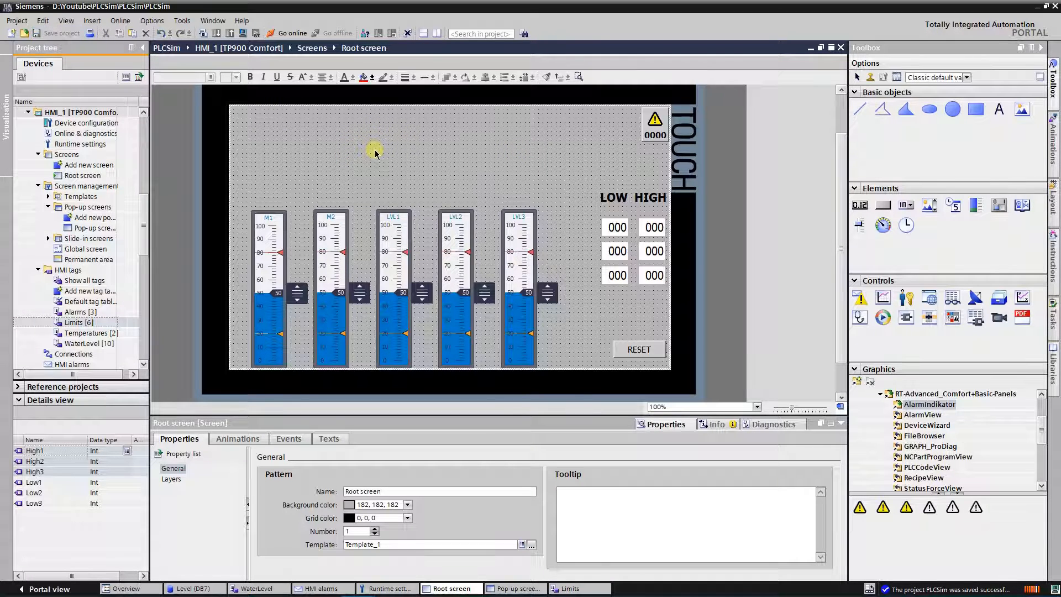
# Step: Start the HMI simulation, and raise LVL1 to about 54, LVL2 to about 65 and LVL3 to about 63
pyautogui.hotkey('ctrl', 'shift', 'x')
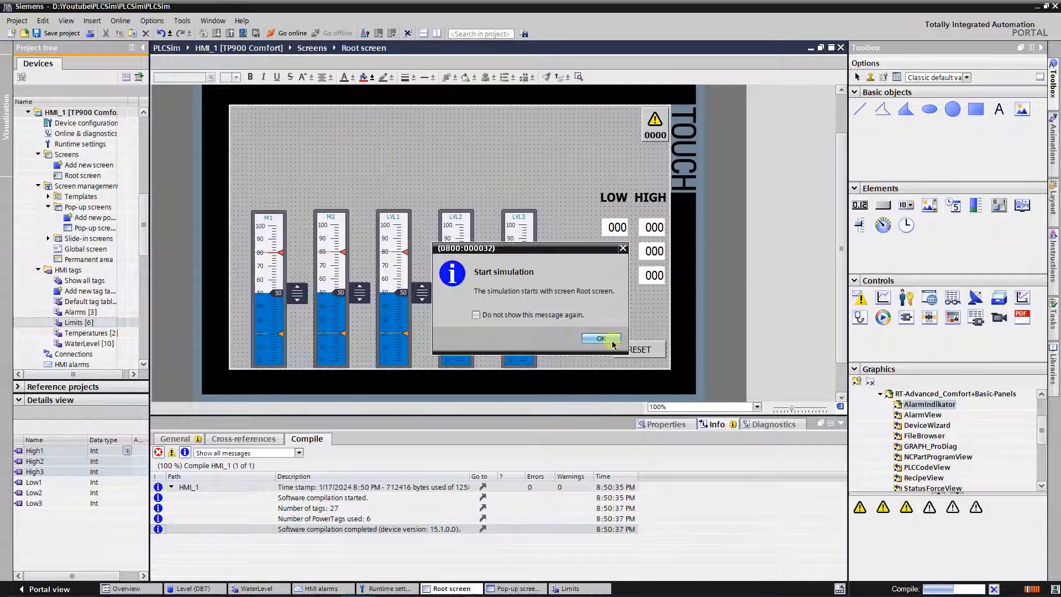
pyautogui.click(601, 339)
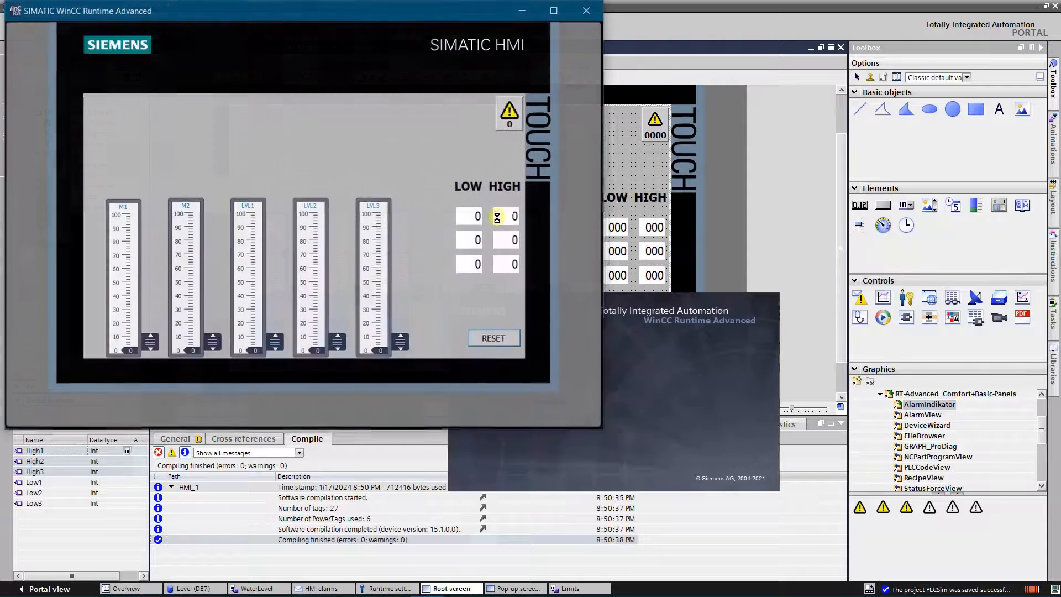
pyautogui.moveTo(348, 21); pyautogui.dragTo(424, 62)
pyautogui.moveTo(349, 336); pyautogui.dragTo(351, 318)
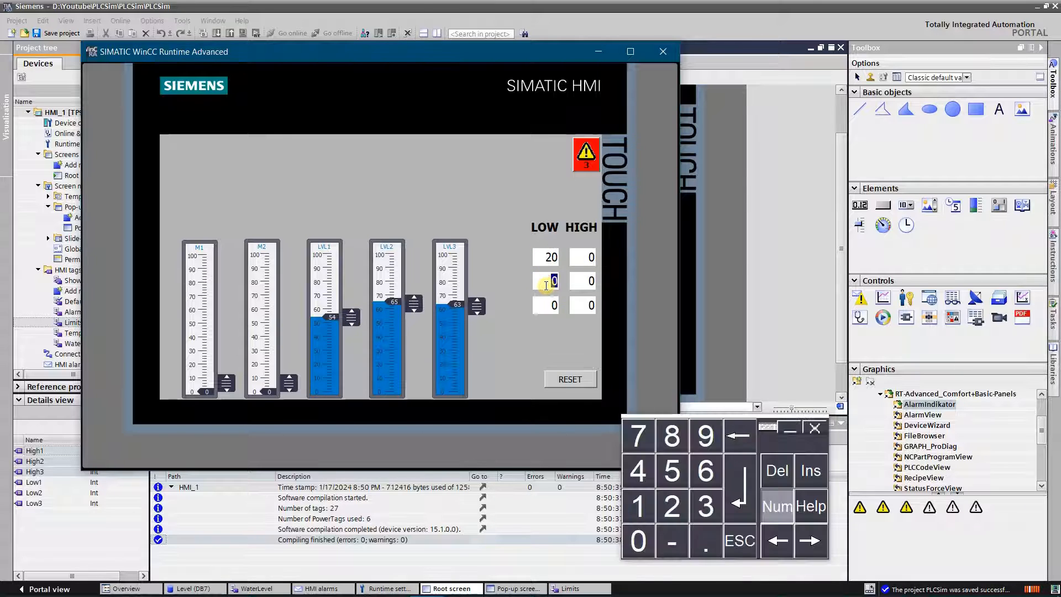
# Step: Set the runtime LOW limits to 20 for tank 1, 25 for tank 2 and 10 for tank 3
pyautogui.press('Return')
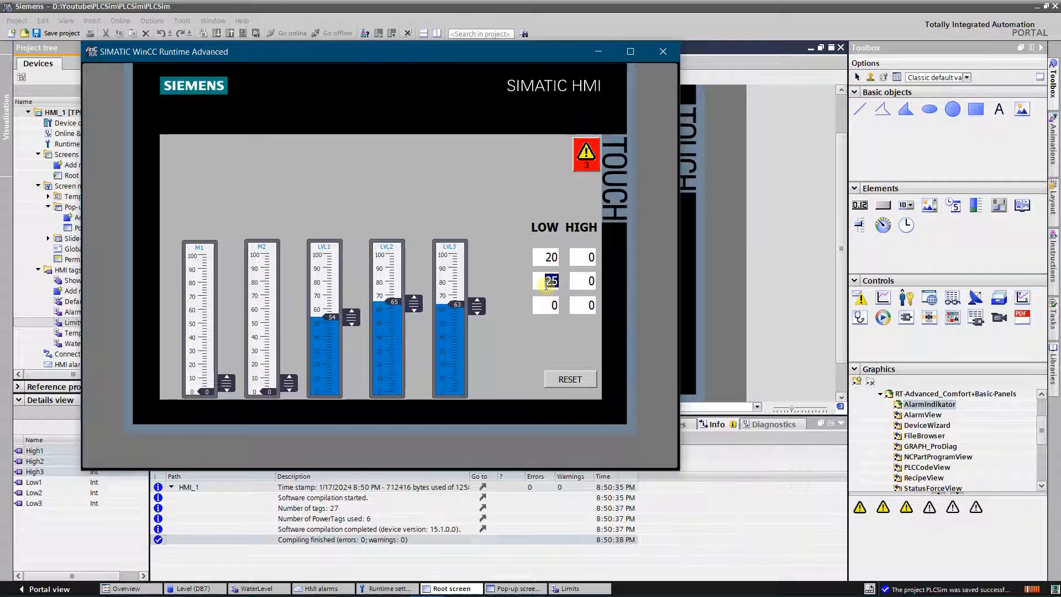
pyautogui.click(548, 305)
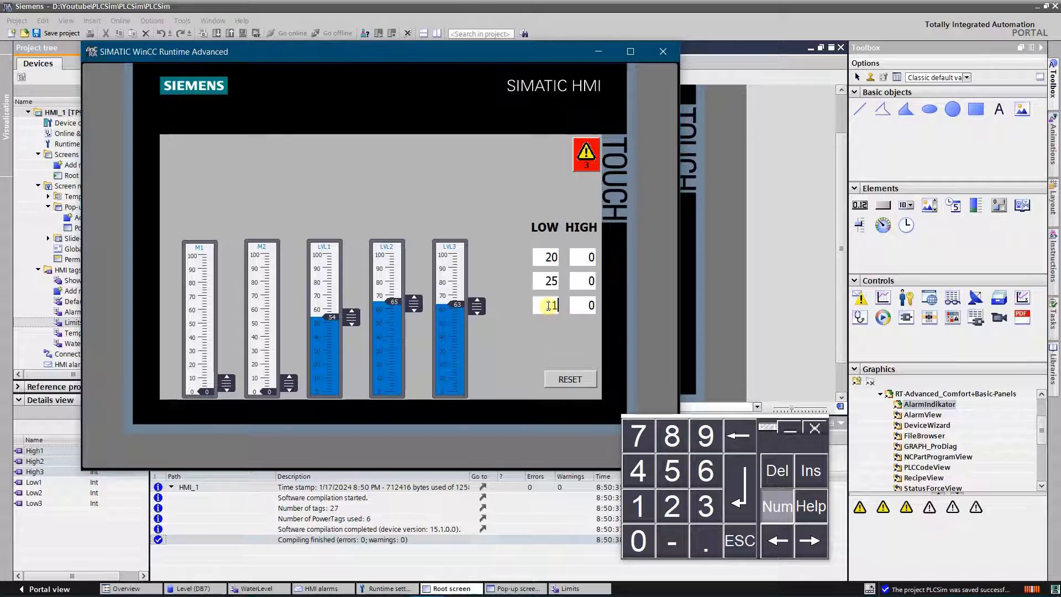
pyautogui.write('10')
pyautogui.press('Return')
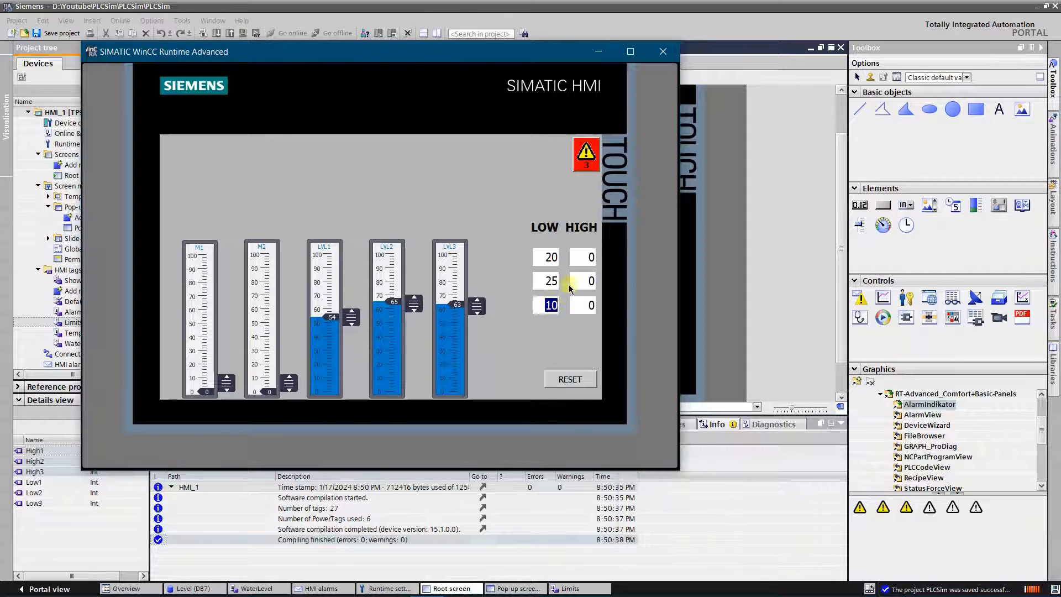
# Step: Set the runtime HIGH limits to 70 for tank 1, 60 for tank 2 and 80 for tank 3
pyautogui.click(582, 258)
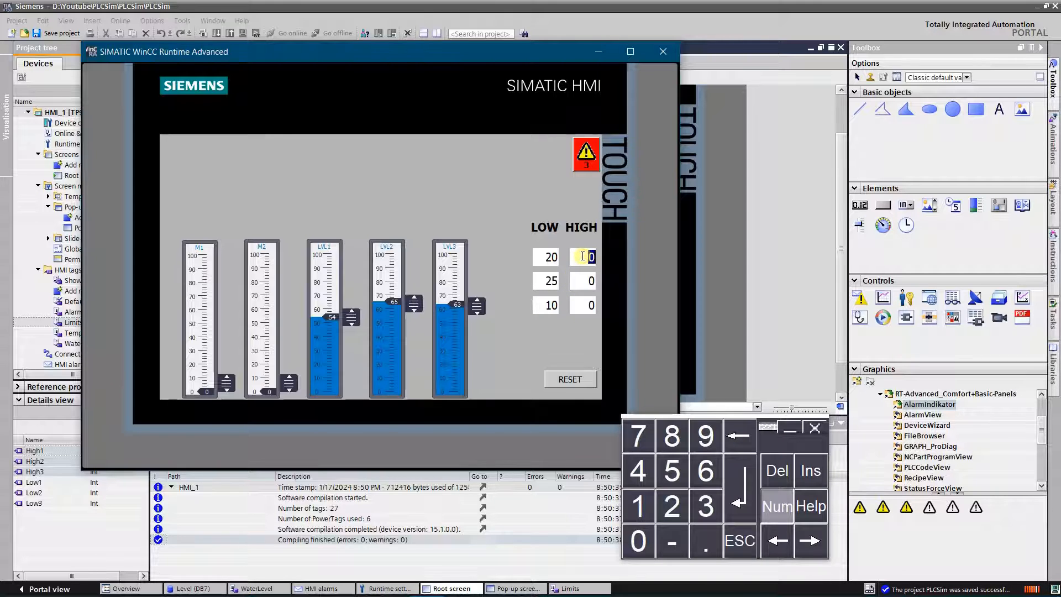
pyautogui.press('Return')
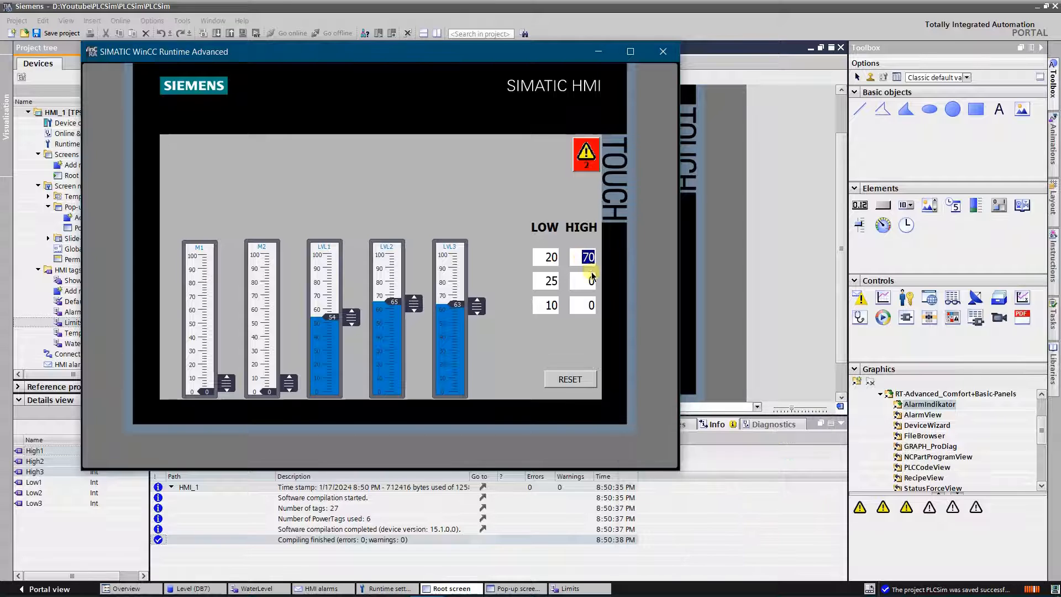
pyautogui.click(586, 280)
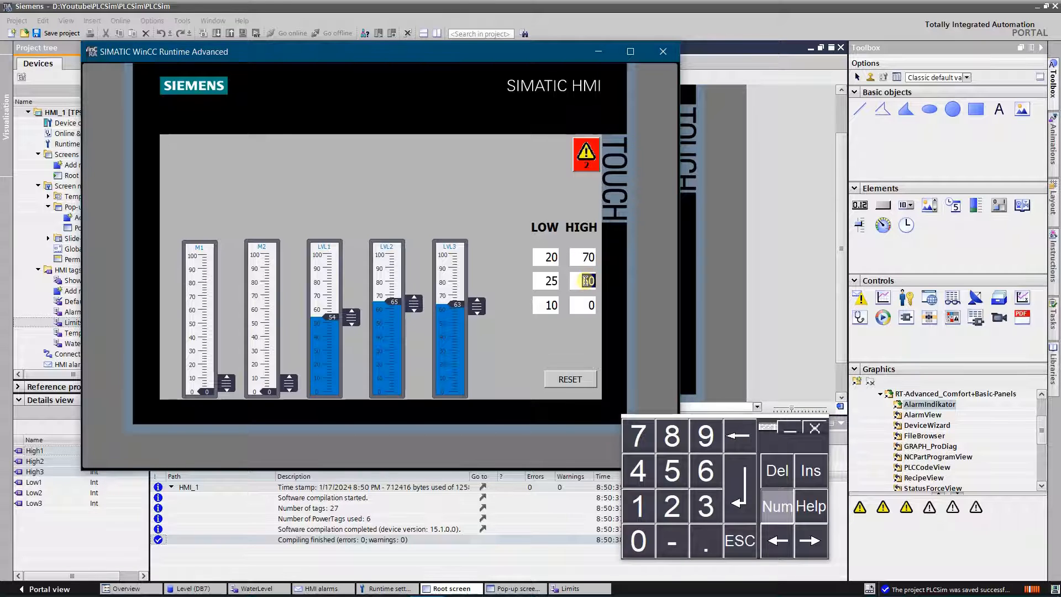
pyautogui.write('60')
pyautogui.press('Return')
pyautogui.click(583, 307)
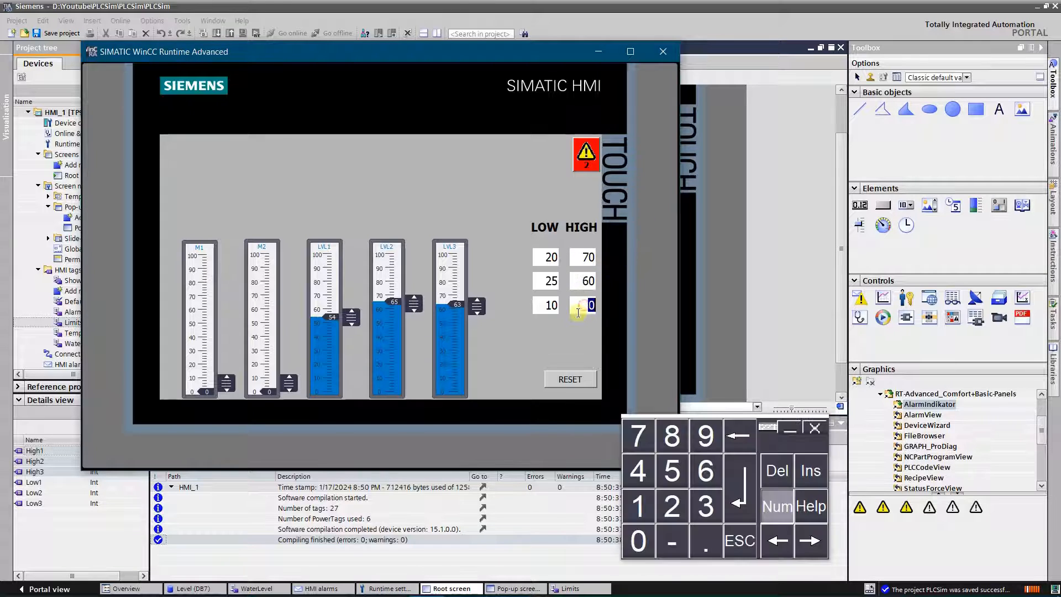
pyautogui.press('Return')
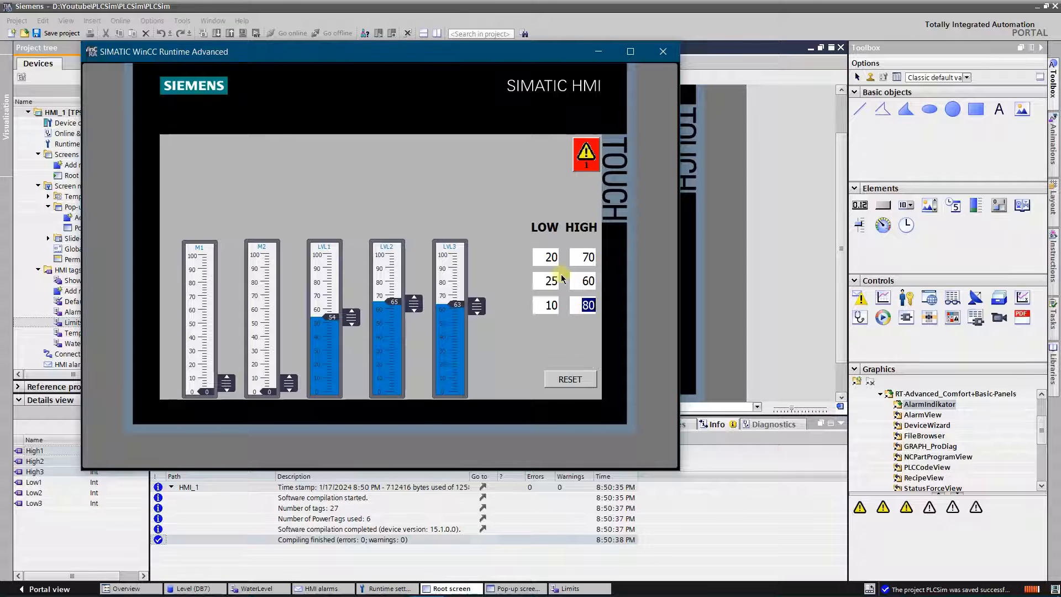
# Step: Lower LVL2 to about 50, and acknowledge the full alarms of tanks 3, 2 and 1 in the alarm view
pyautogui.click(585, 282)
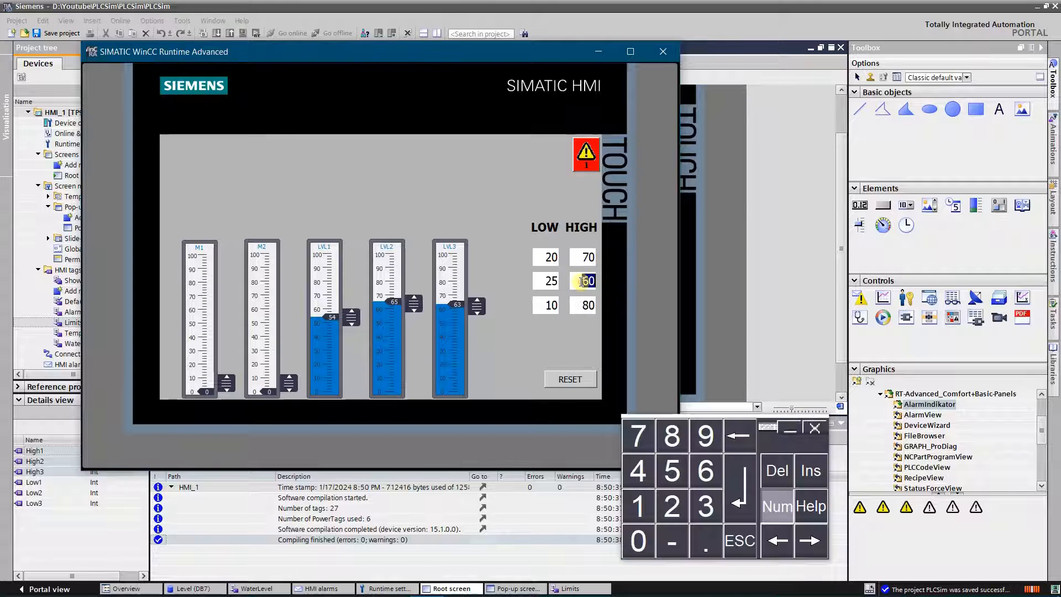
pyautogui.moveTo(412, 303); pyautogui.dragTo(414, 322)
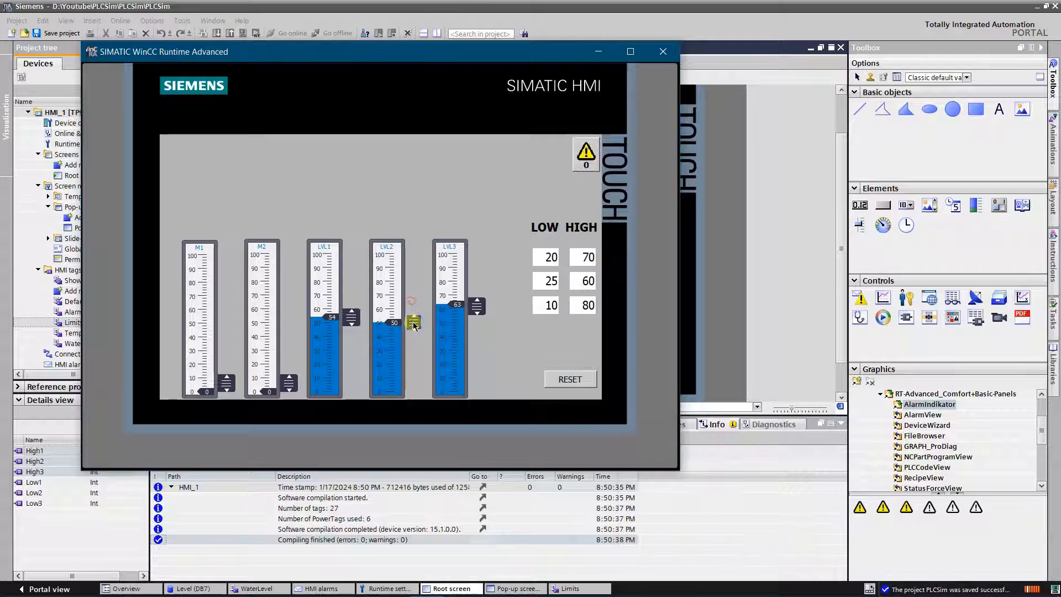
pyautogui.click(585, 160)
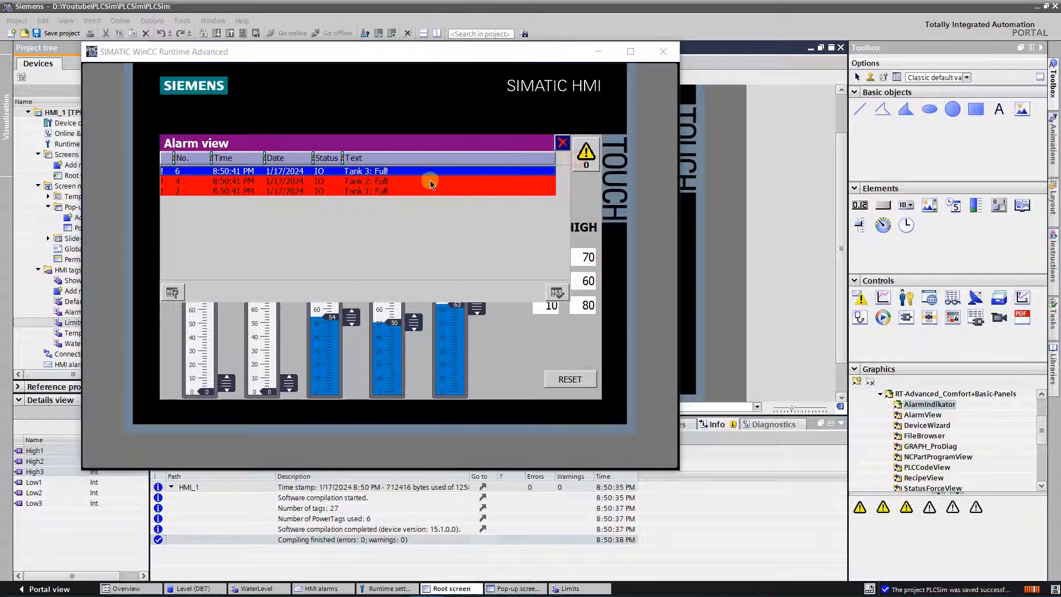
pyautogui.click(562, 291)
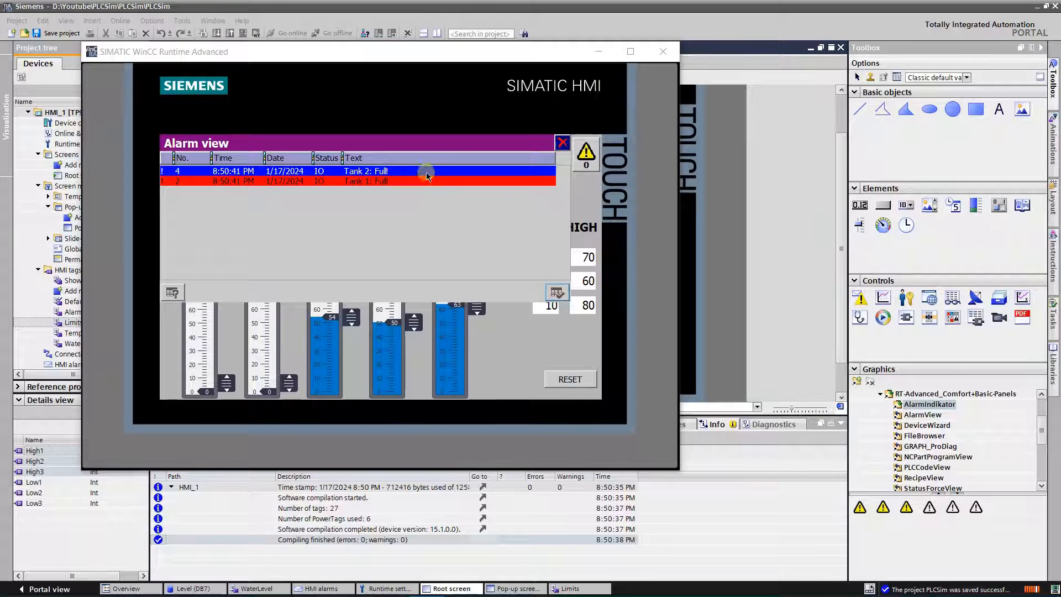
pyautogui.click(551, 291)
pyautogui.click(426, 171)
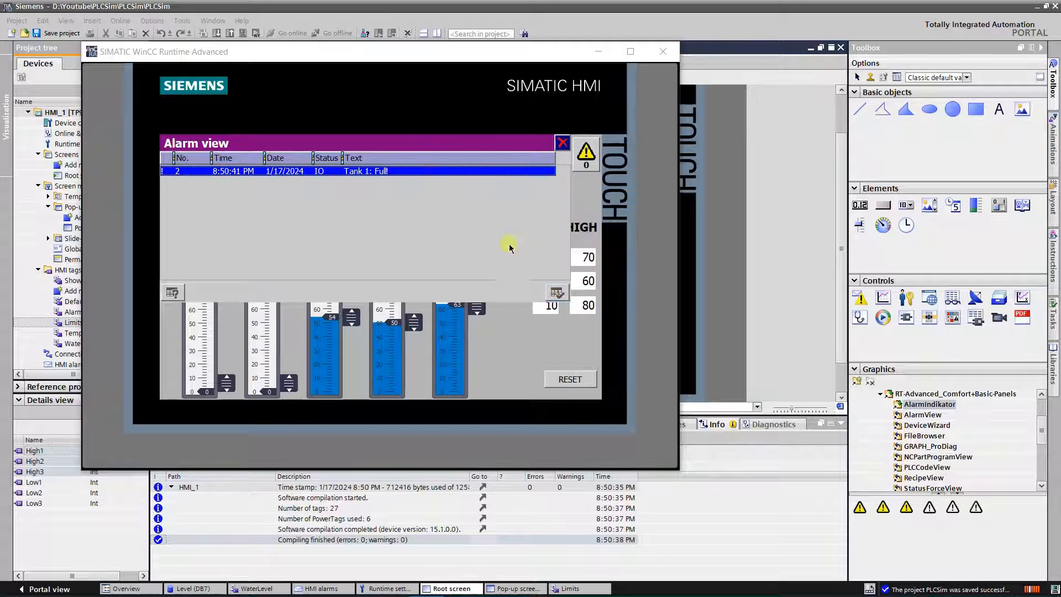
pyautogui.click(557, 293)
pyautogui.click(562, 143)
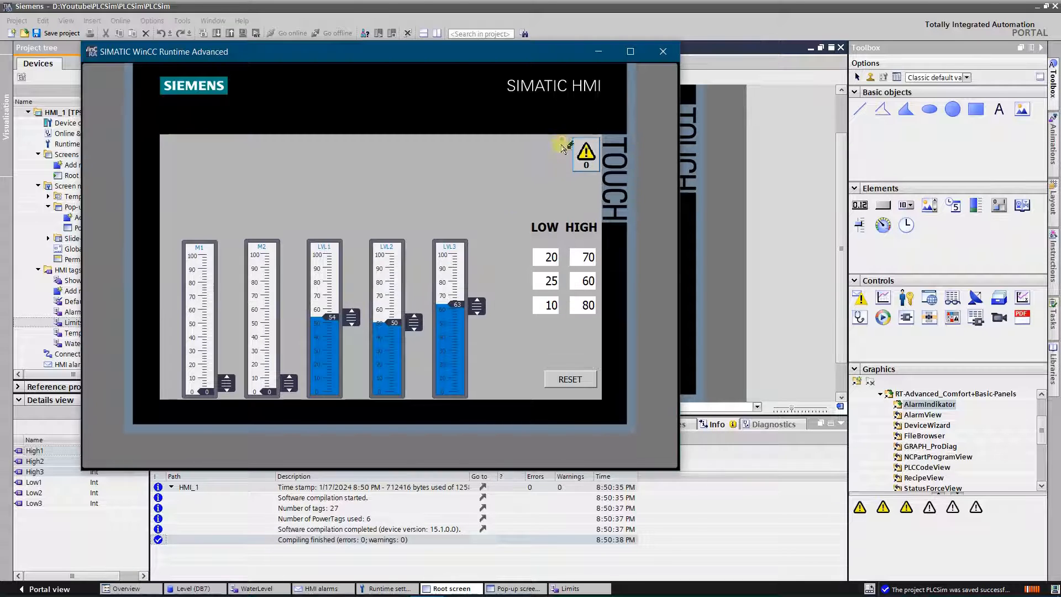
# Step: Raise LVL1 to about 76, LVL2 to about 55 and LVL3 to about 76, and acknowledge the Tank 1 full alarm
pyautogui.moveTo(352, 317); pyautogui.dragTo(360, 289)
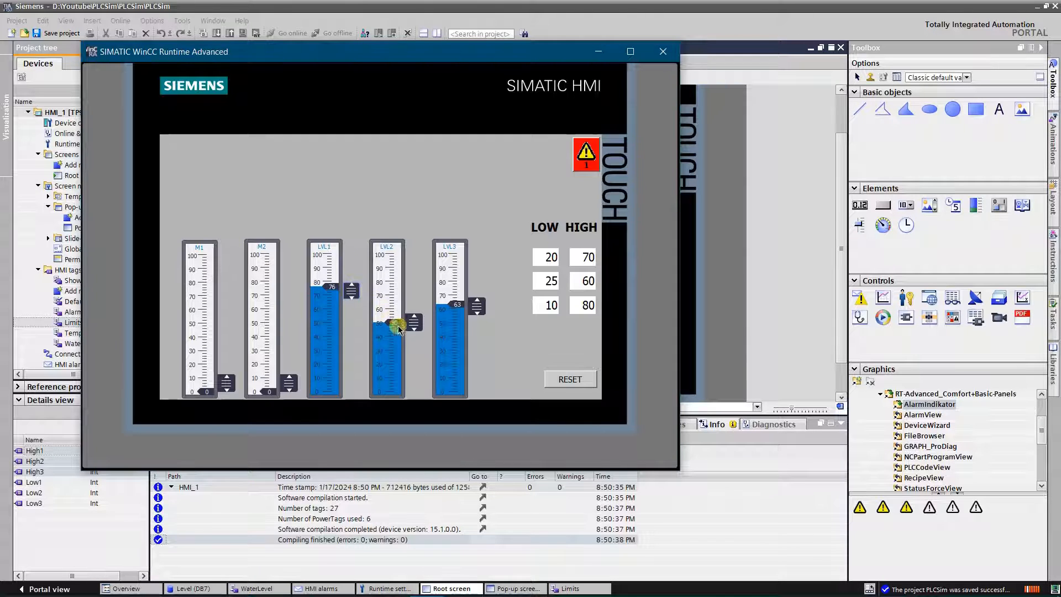
pyautogui.moveTo(413, 327); pyautogui.dragTo(412, 320)
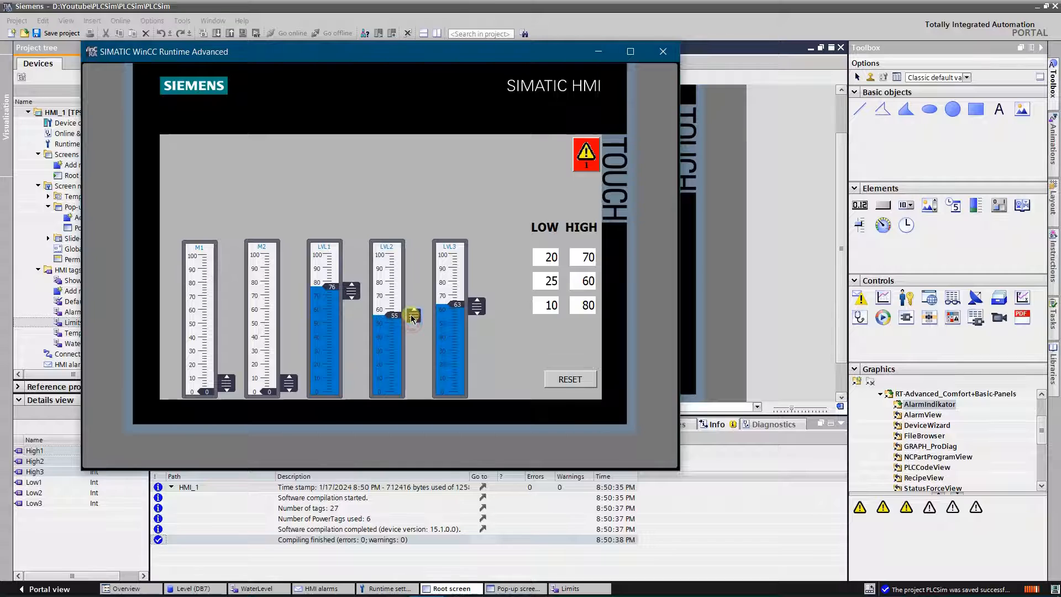
pyautogui.moveTo(477, 311); pyautogui.dragTo(478, 290)
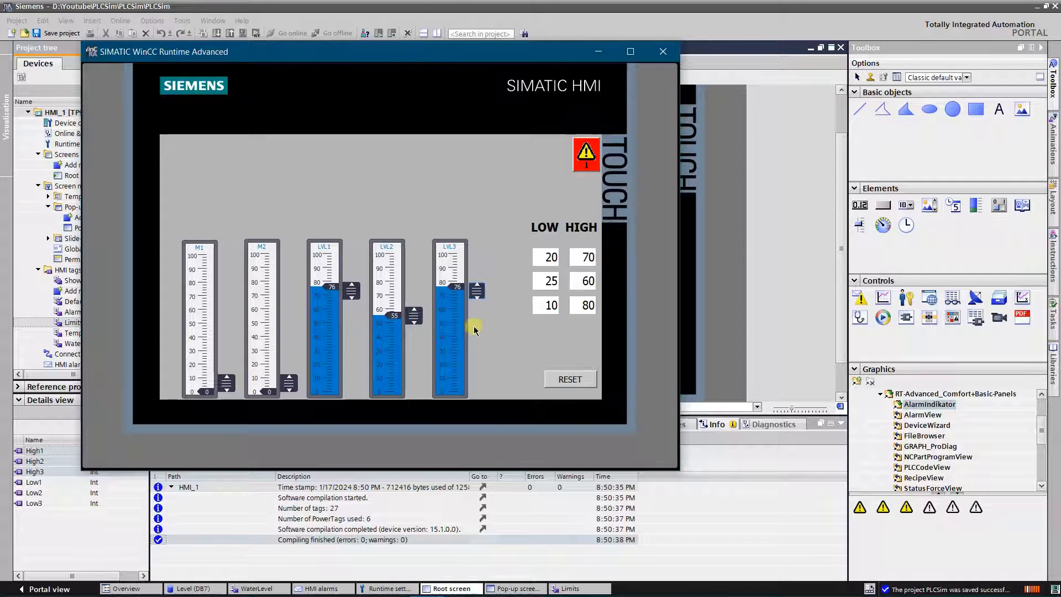
pyautogui.click(592, 159)
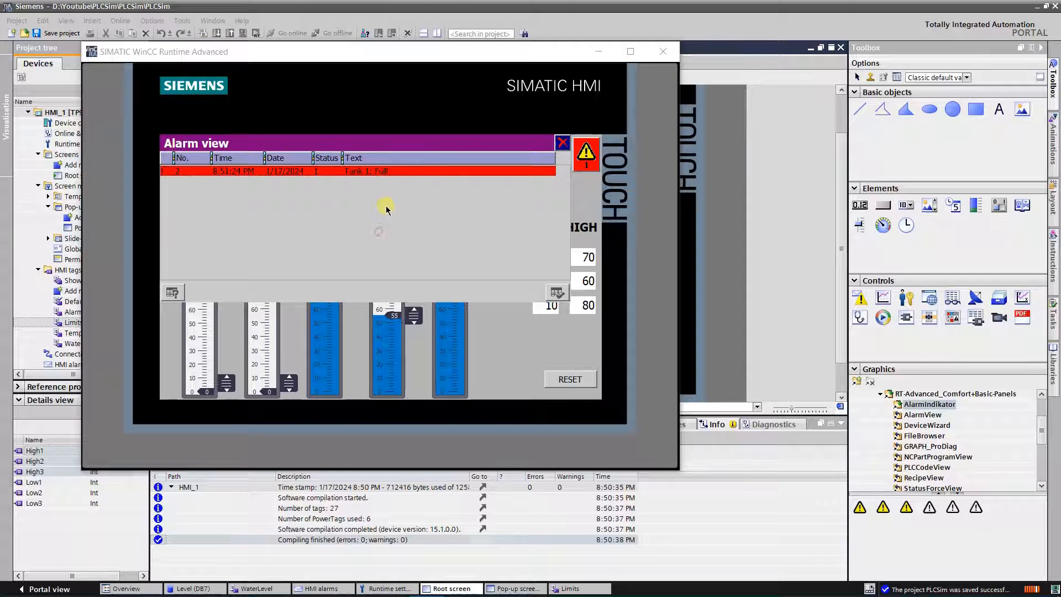
pyautogui.click(557, 293)
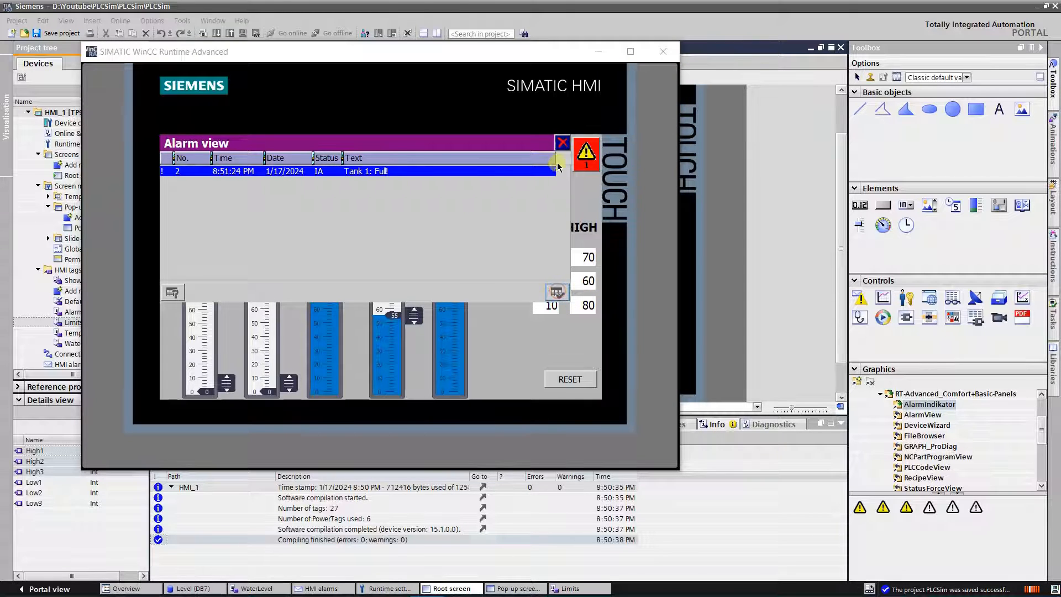
pyautogui.click(562, 145)
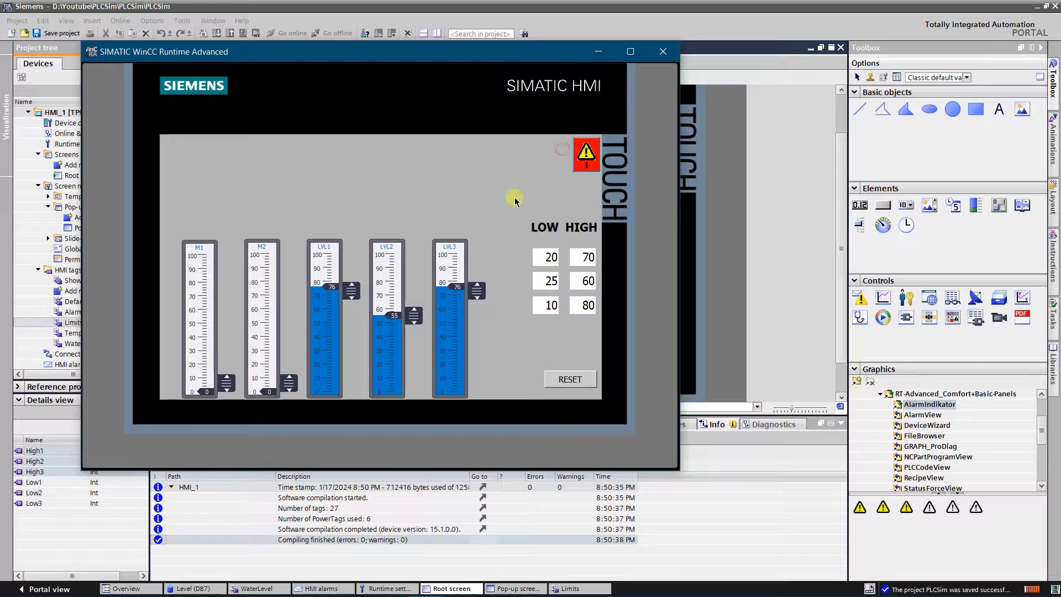
# Step: Raise LVL2 to about 87 and LVL3 to about 78, and acknowledge the Tank 2 full alarm
pyautogui.moveTo(413, 319); pyautogui.dragTo(418, 275)
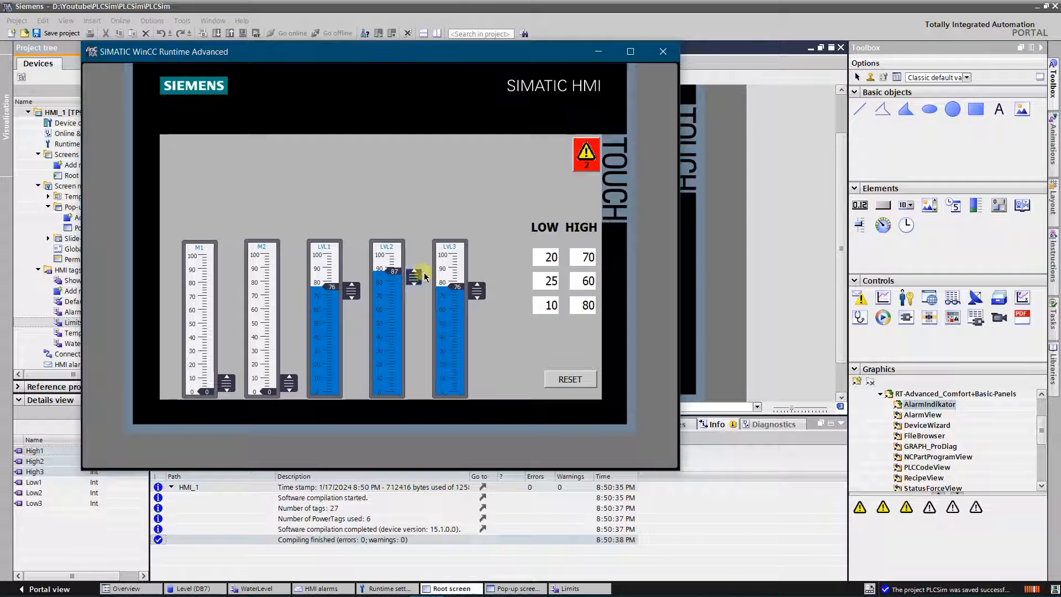
pyautogui.moveTo(478, 297); pyautogui.dragTo(478, 288)
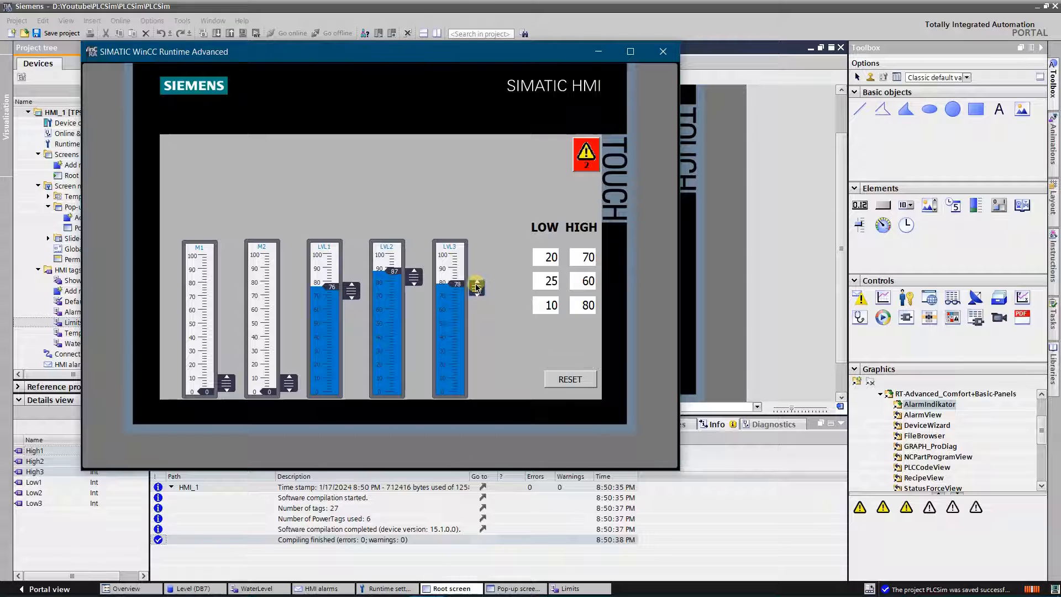
pyautogui.click(586, 159)
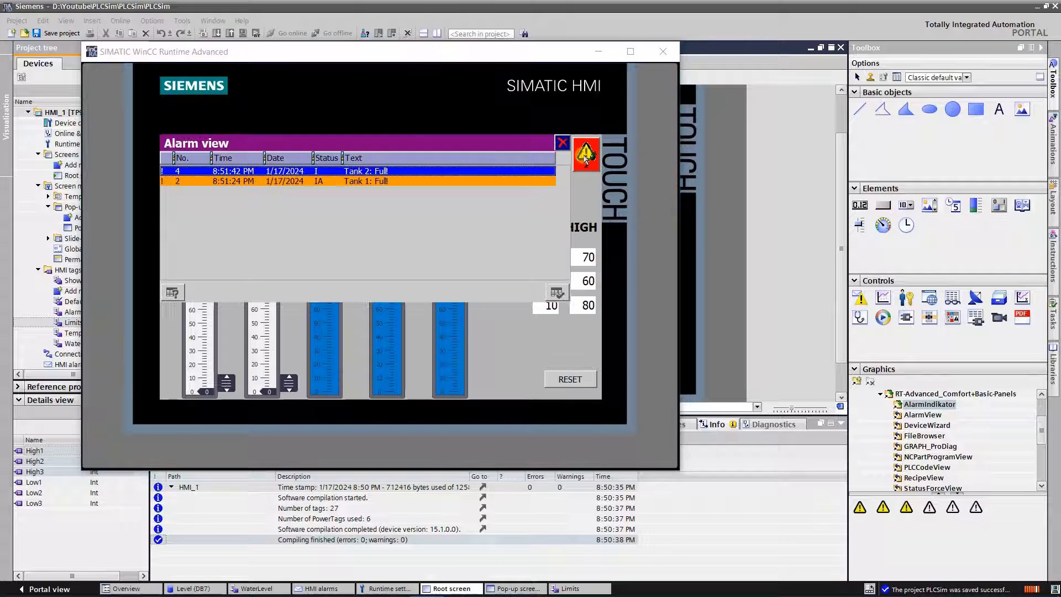
pyautogui.click(556, 296)
pyautogui.click(563, 142)
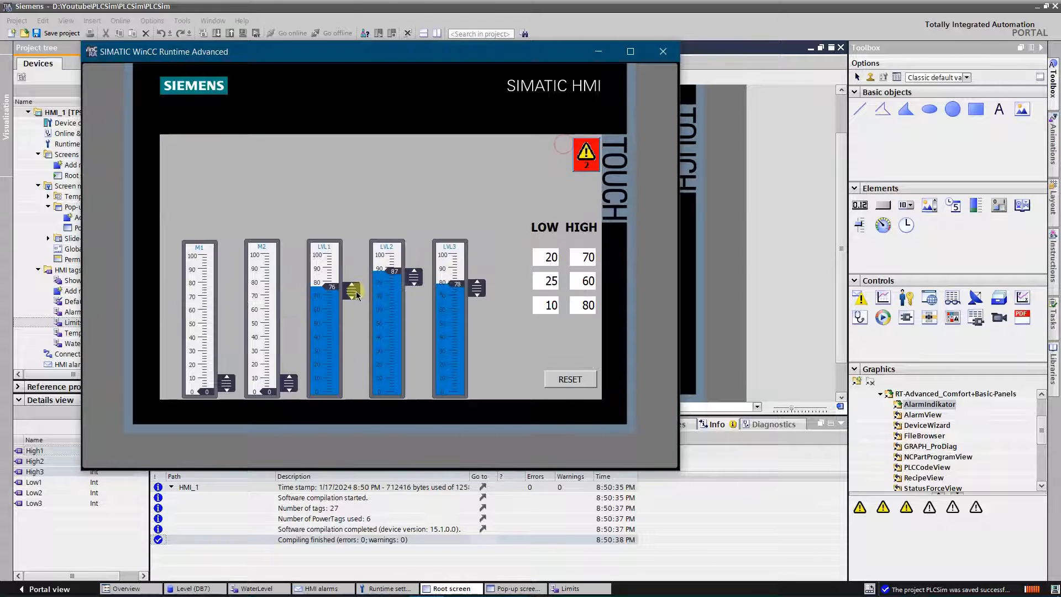
# Step: Lower LVL1 to about 28, check the alarm view, and reduce LVL2 to about 55 and LVL3 to about 58
pyautogui.moveTo(356, 294); pyautogui.dragTo(367, 357)
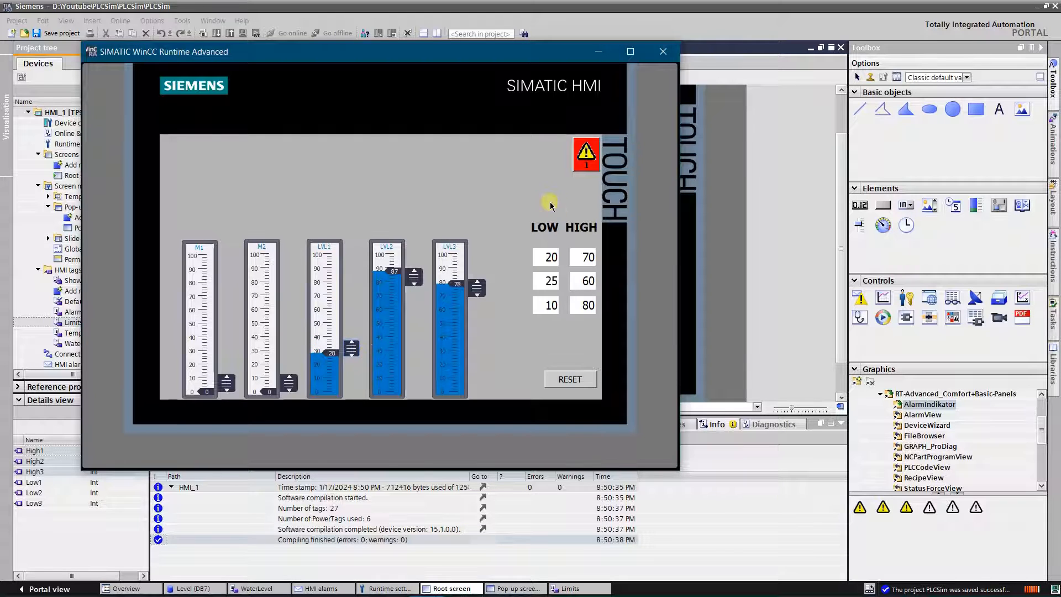
pyautogui.click(586, 153)
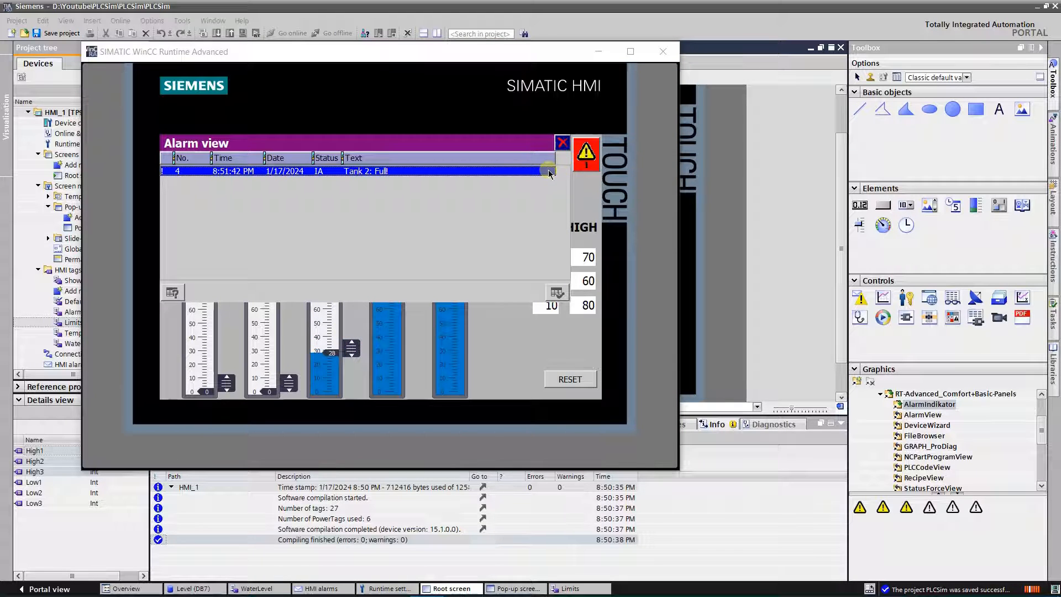
pyautogui.click(562, 143)
pyautogui.moveTo(416, 279); pyautogui.dragTo(419, 319)
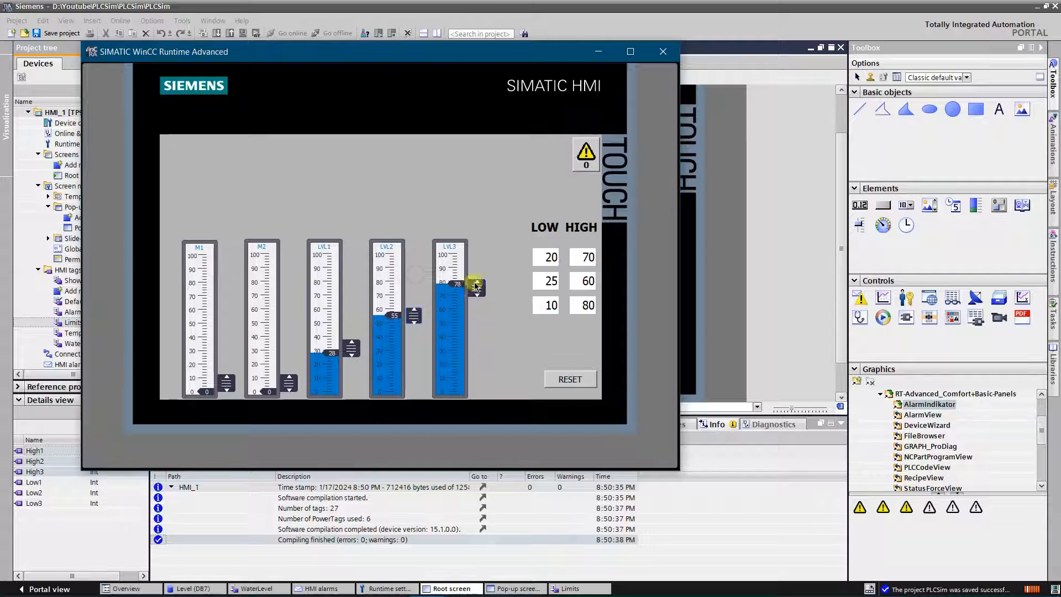
pyautogui.moveTo(477, 287); pyautogui.dragTo(476, 312)
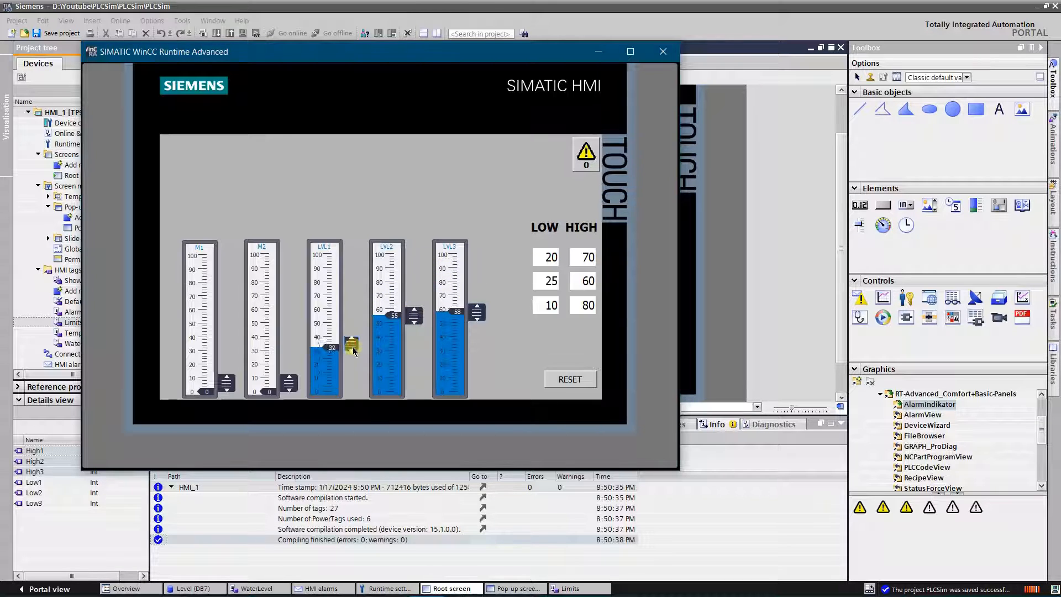
# Step: Lower LVL1 to about 19 and LVL2 and LVL3 to about 20, and acknowledge the Tank 2 empty alarm
pyautogui.moveTo(355, 357); pyautogui.dragTo(353, 368)
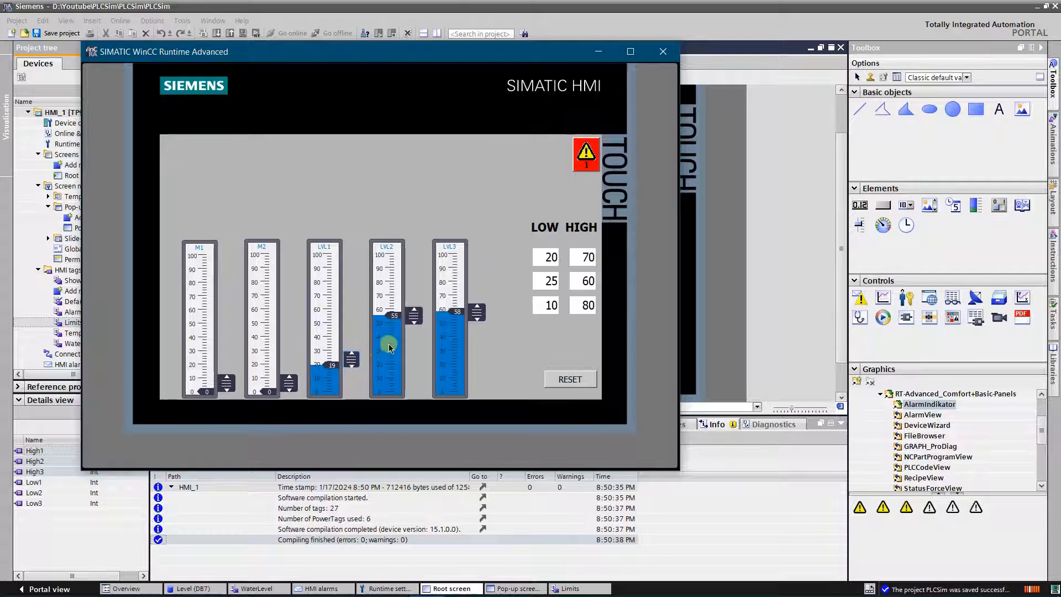
pyautogui.moveTo(417, 315); pyautogui.dragTo(421, 366)
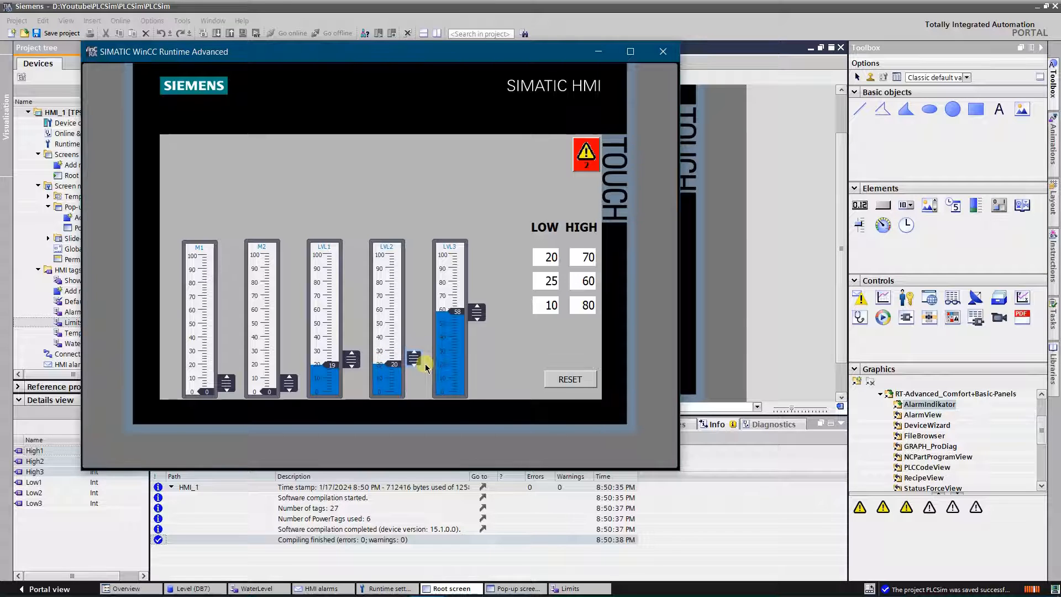
pyautogui.moveTo(476, 312); pyautogui.dragTo(487, 366)
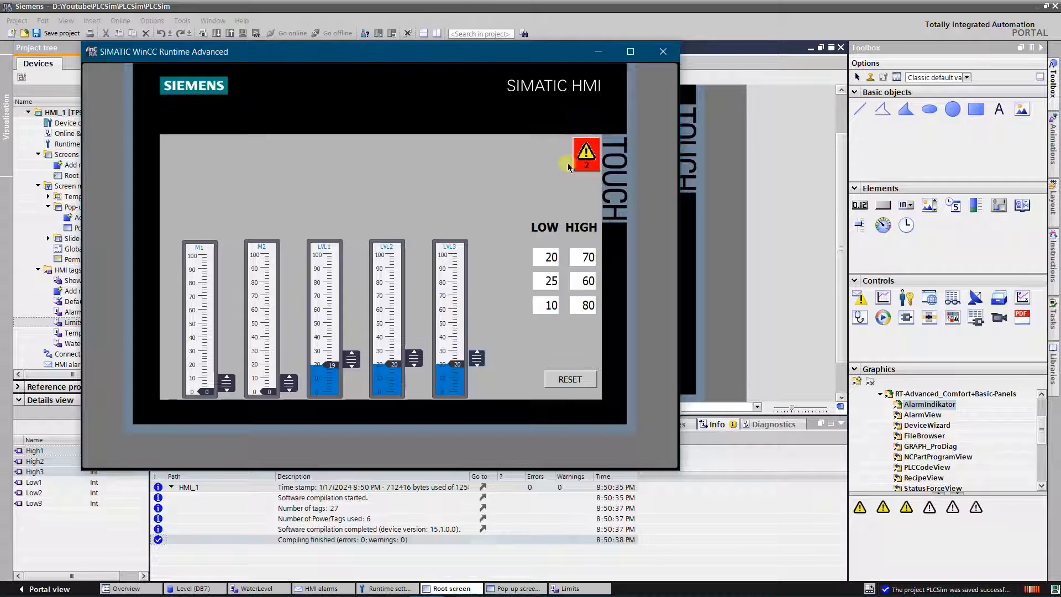
pyautogui.click(586, 155)
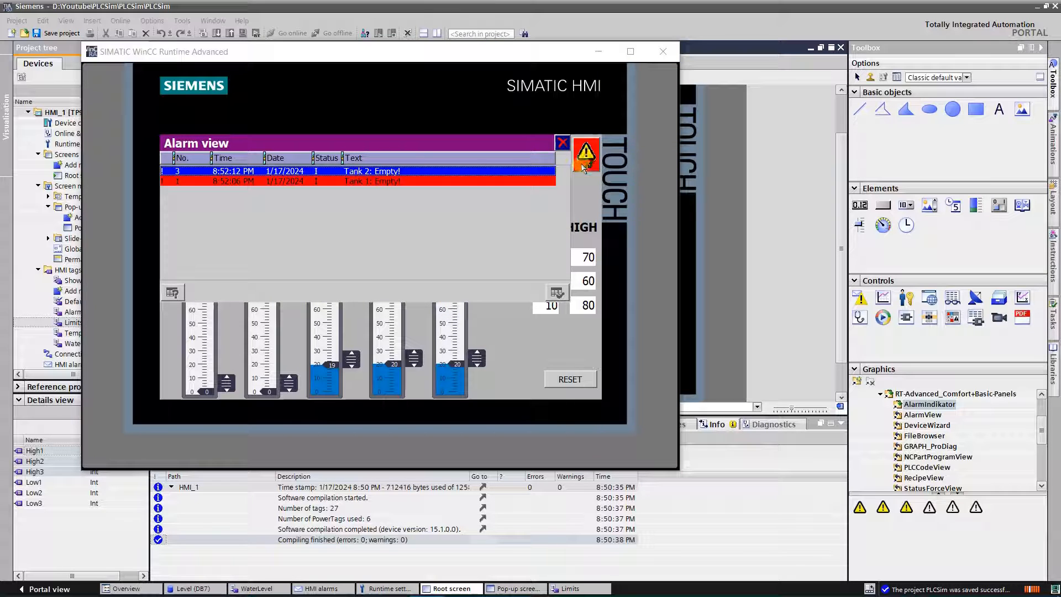
pyautogui.click(557, 293)
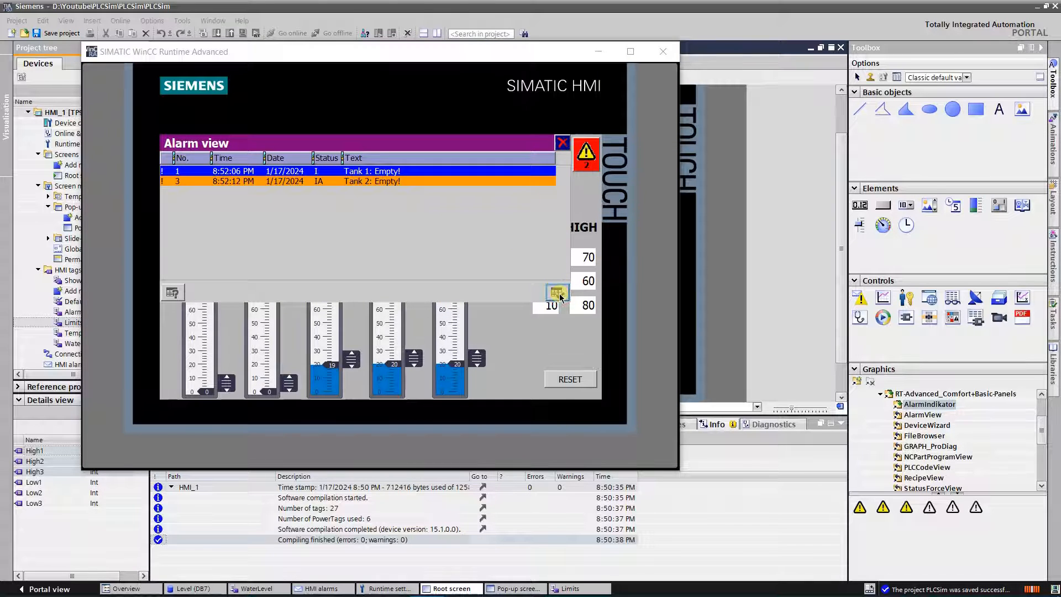
pyautogui.click(562, 143)
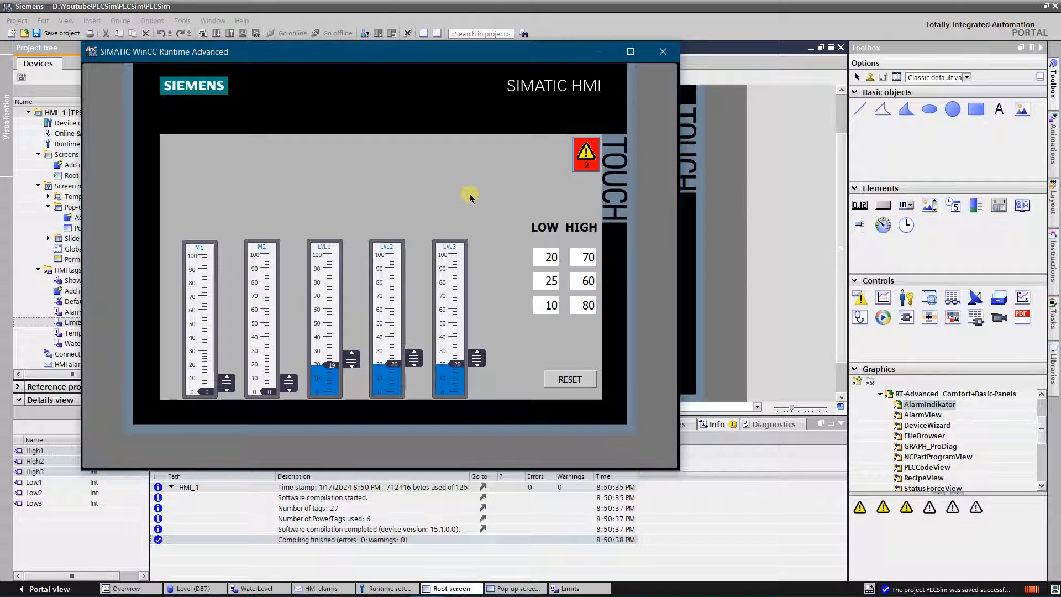
# Step: Close the runtime simulation and open the HMI analog alarms list at the Tank 1 full alarm
pyautogui.click(663, 52)
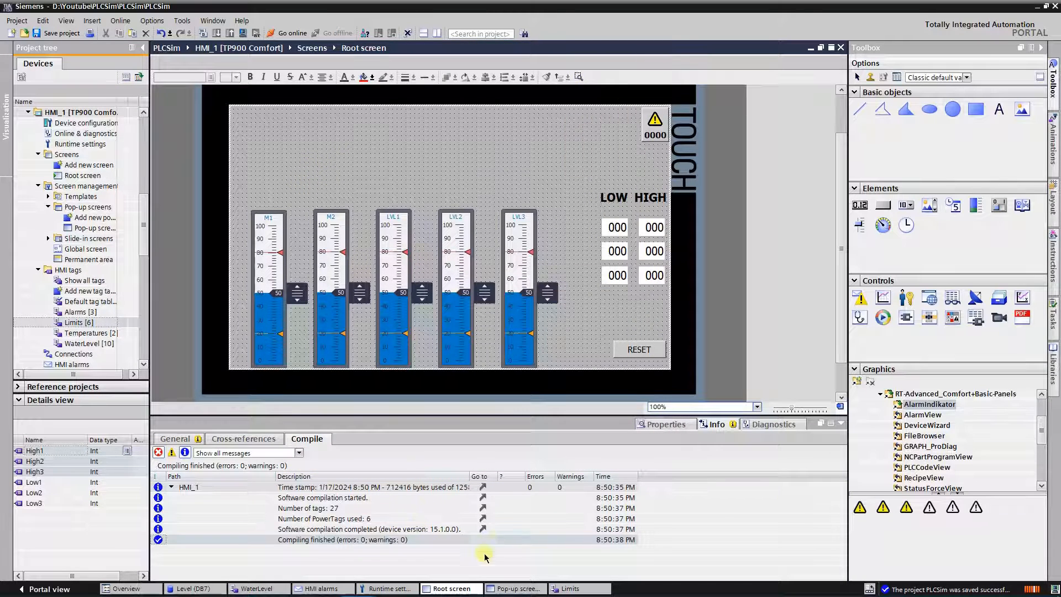
pyautogui.click(663, 424)
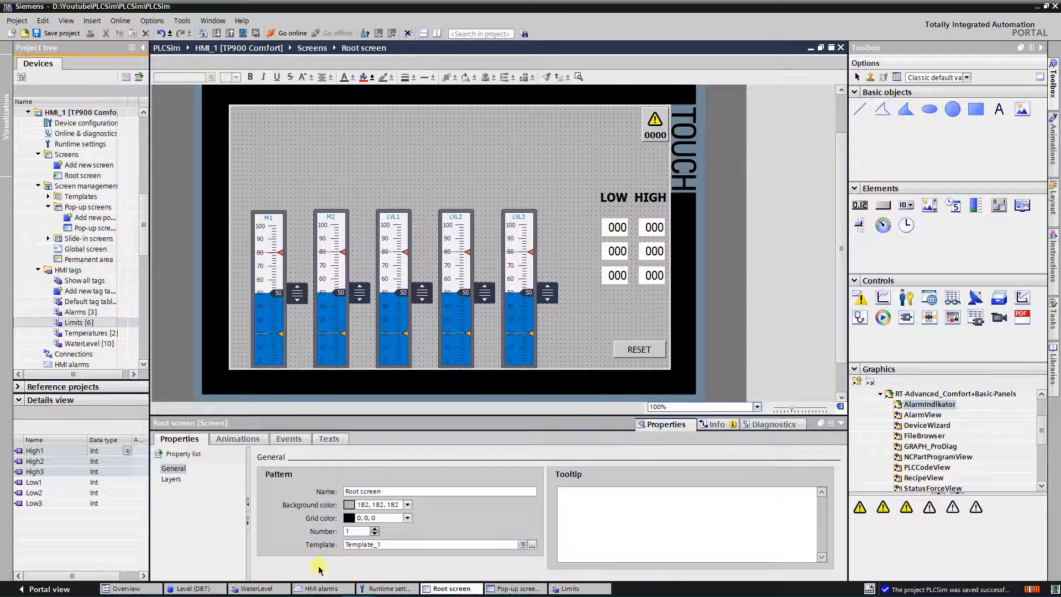
pyautogui.click(321, 588)
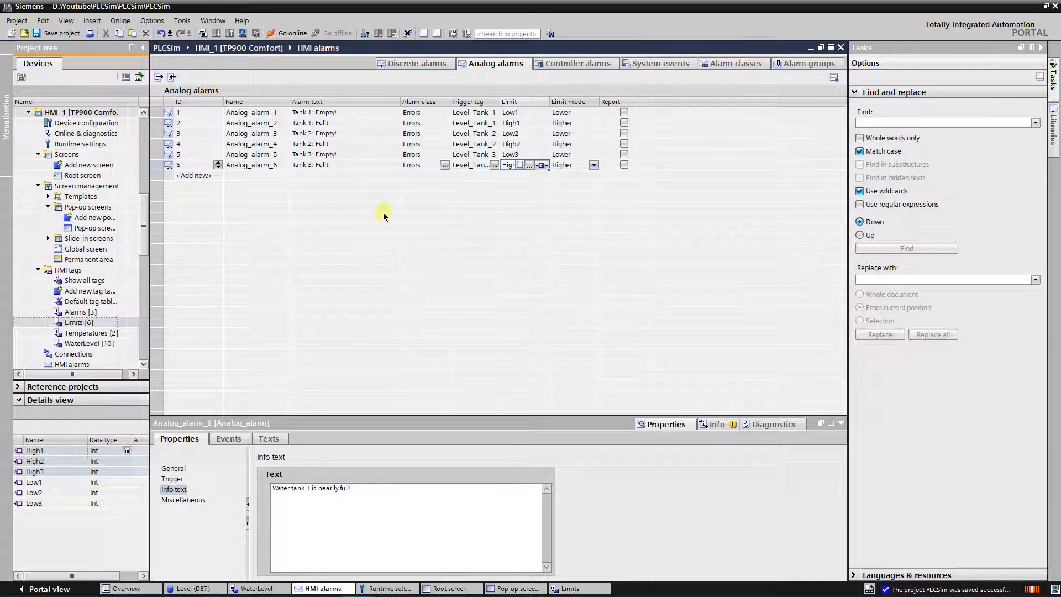
pyautogui.click(485, 124)
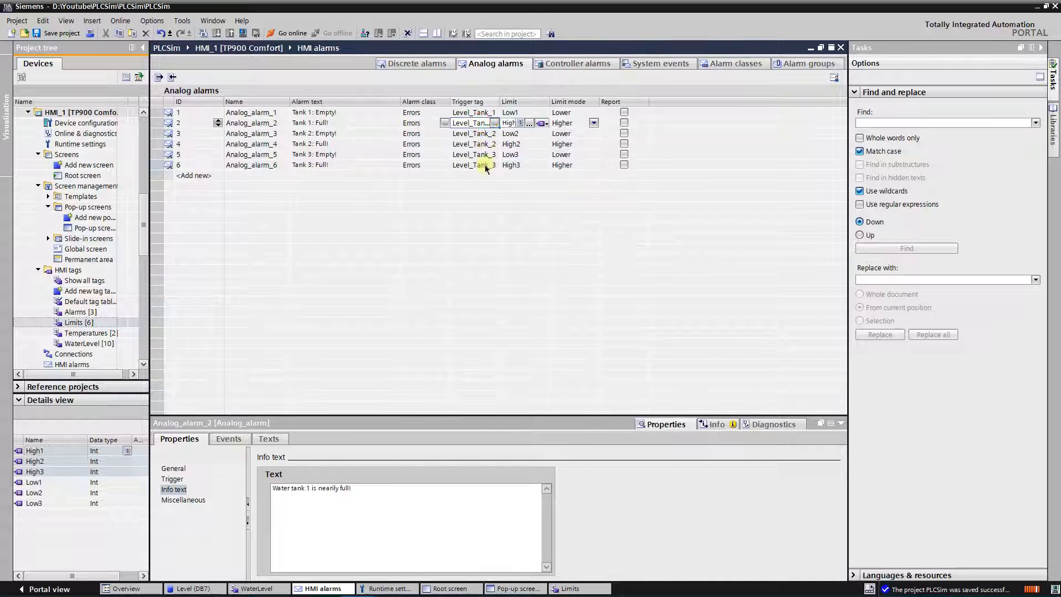
# Step: Set the Tank 1 full alarm's trigger delay to 10 seconds
pyautogui.click(172, 479)
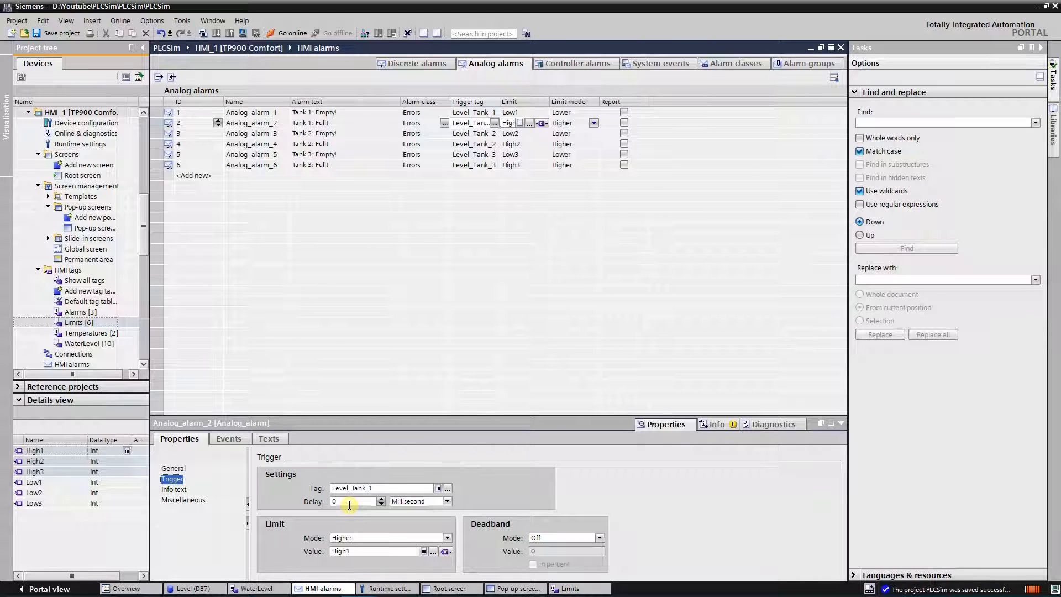
pyautogui.click(447, 501)
pyautogui.click(404, 521)
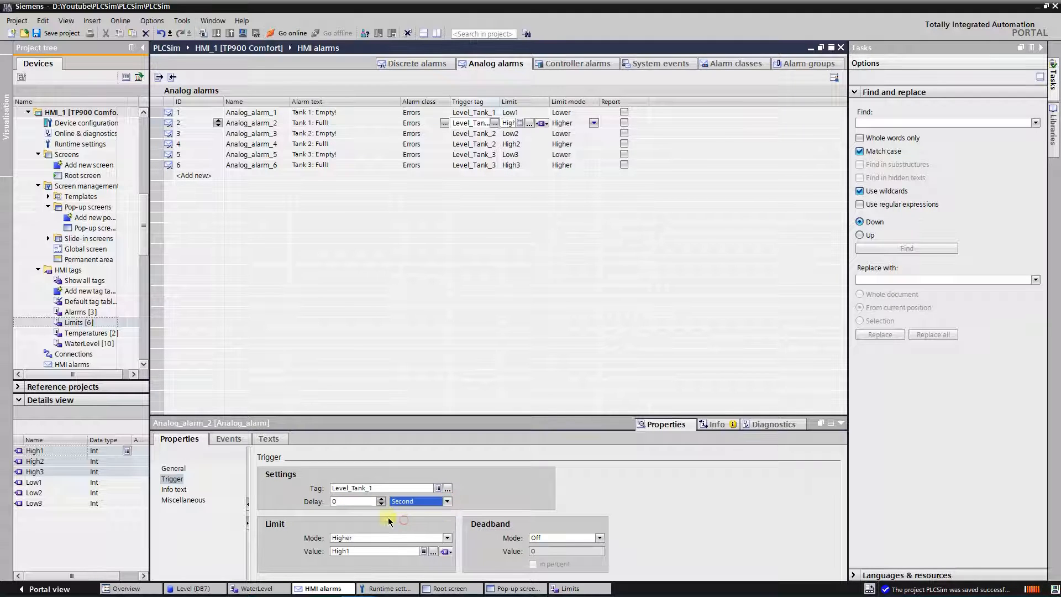
pyautogui.click(344, 501)
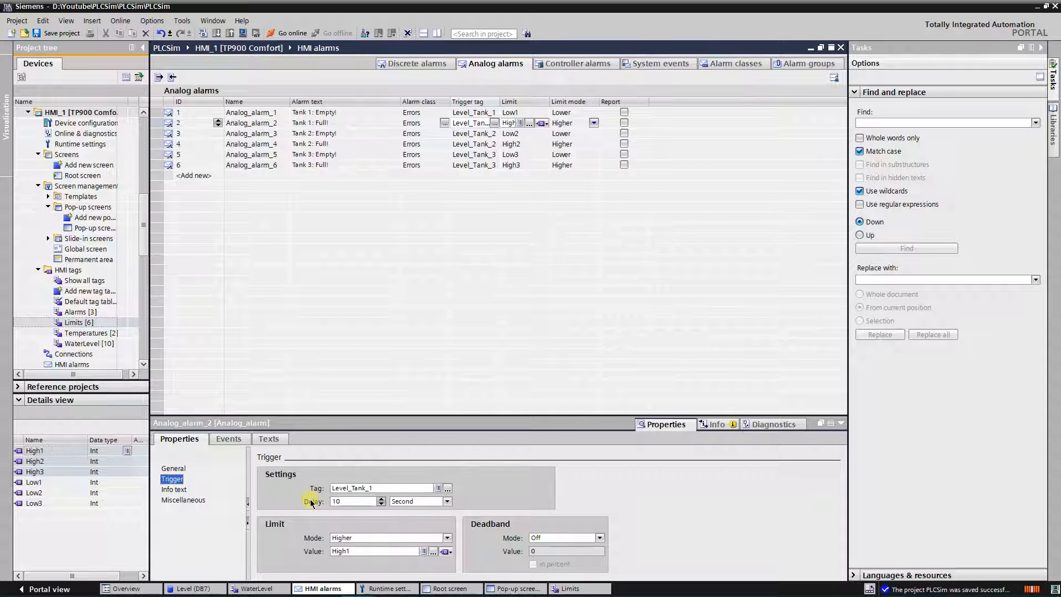
# Step: Compile the HMI and start the runtime simulation, raising LVL1 to about 33, LVL2 to about 36 and LVL3 to about 39
pyautogui.click(203, 33)
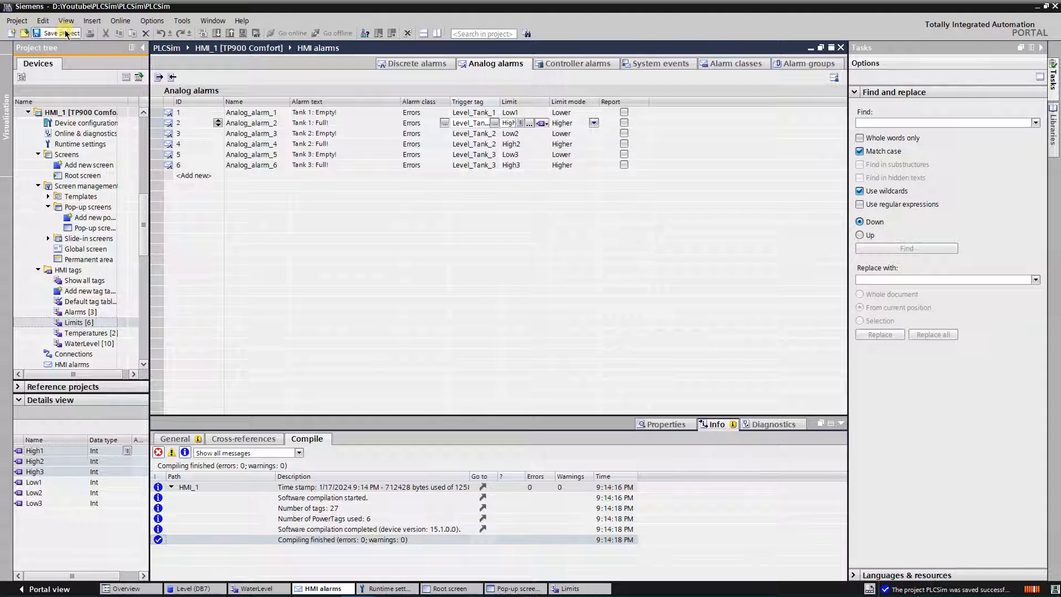
pyautogui.click(255, 156)
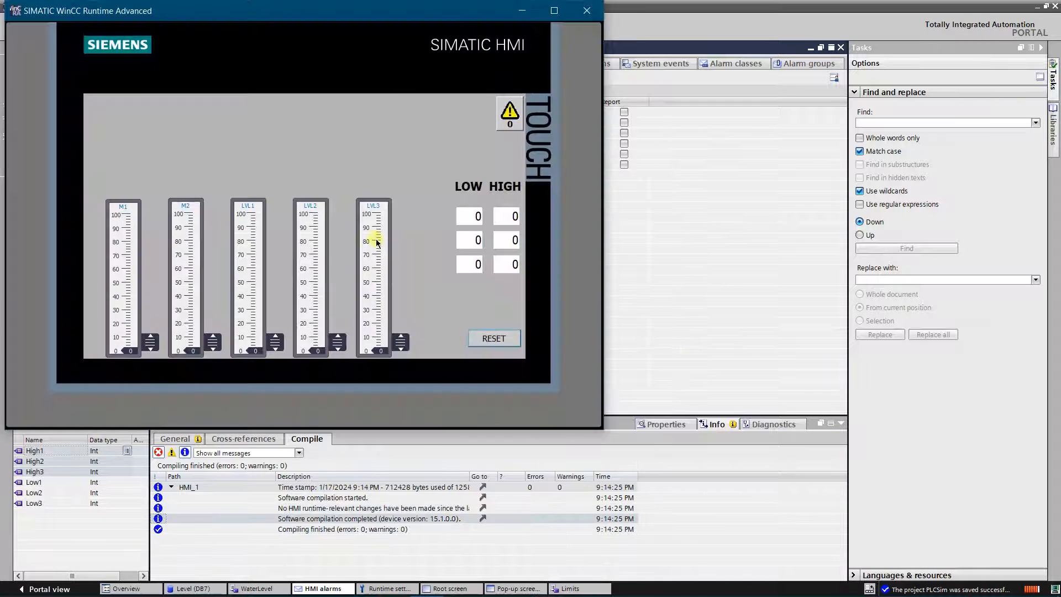
pyautogui.moveTo(319, 12); pyautogui.dragTo(385, 52)
pyautogui.moveTo(341, 357); pyautogui.dragTo(341, 347)
pyautogui.moveTo(403, 356); pyautogui.dragTo(403, 336)
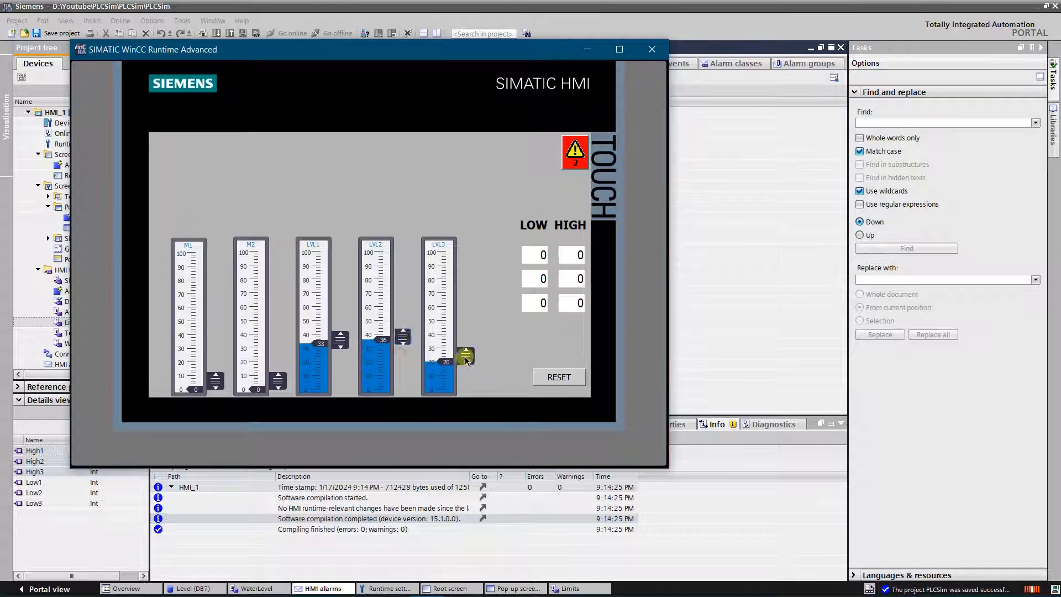
pyautogui.moveTo(466, 356); pyautogui.dragTo(466, 332)
# Step: Set the LOW limits of all three tanks to 20 in the running simulation
pyautogui.click(535, 255)
pyautogui.write('20')
pyautogui.click(536, 283)
pyautogui.write('20')
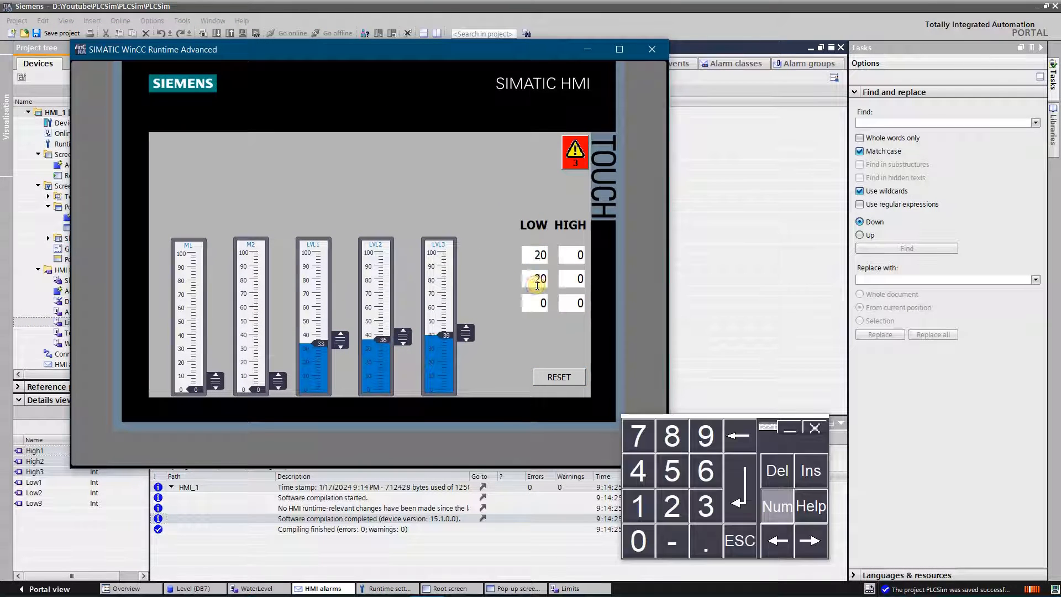
pyautogui.click(539, 302)
pyautogui.write('20')
# Step: Set the HIGH limits of all three tanks to 80
pyautogui.click(575, 255)
pyautogui.write('80')
pyautogui.press('Return')
pyautogui.click(567, 285)
pyautogui.write('80')
pyautogui.press('Return')
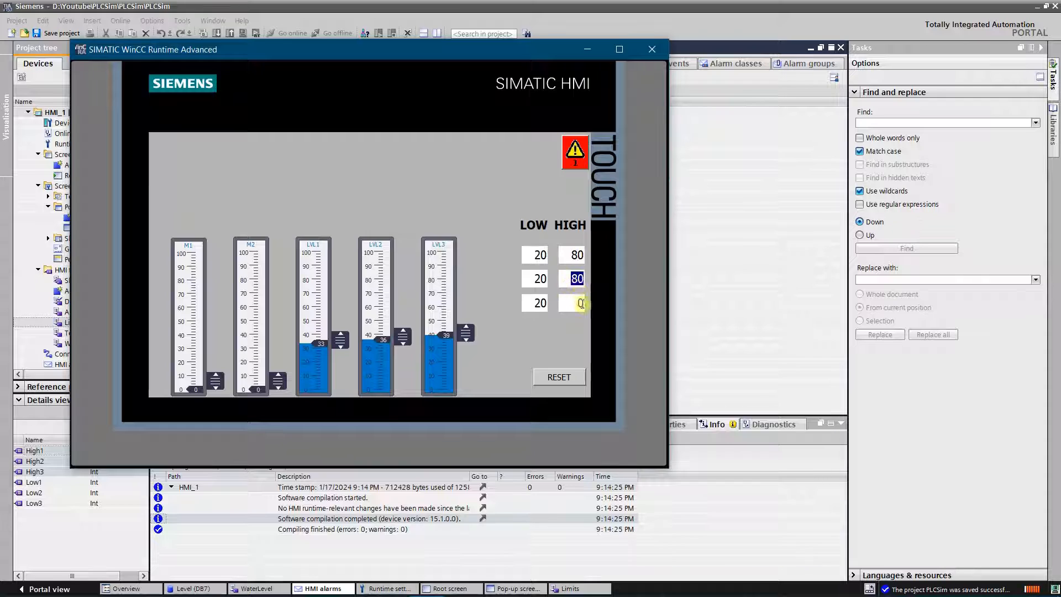
pyautogui.click(579, 303)
pyautogui.write('80')
pyautogui.press('Return')
# Step: Acknowledge the pending alarms in the alarm view and close it
pyautogui.click(575, 154)
pyautogui.doubleClick(548, 288)
pyautogui.click(552, 141)
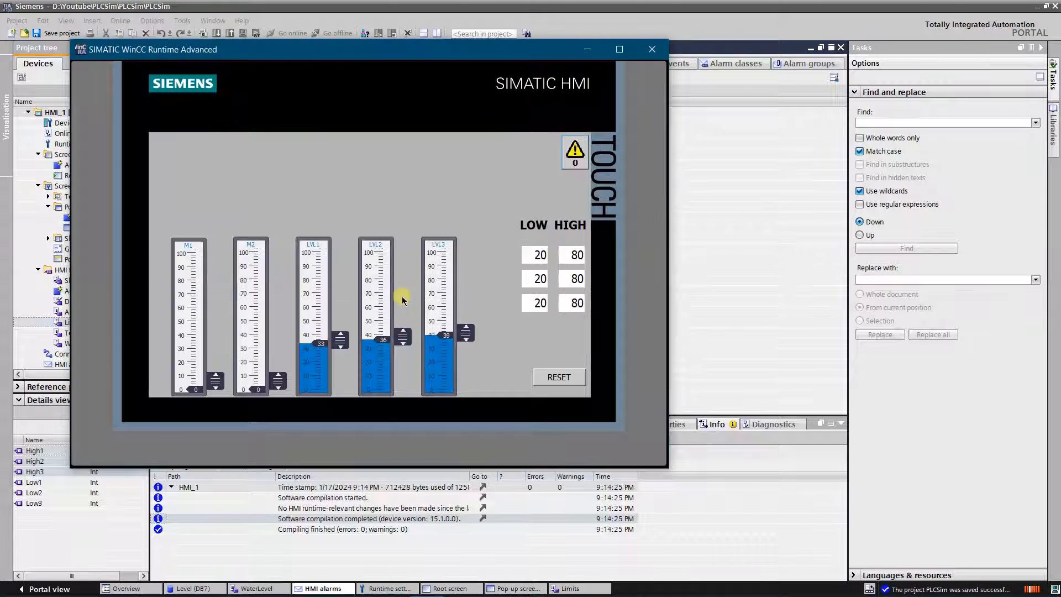
# Step: Move LVL2 to about 42 and LVL3 to about 54, and acknowledge the resulting alarms
pyautogui.moveTo(403, 336); pyautogui.dragTo(403, 377)
pyautogui.moveTo(465, 350); pyautogui.dragTo(403, 330)
pyautogui.moveTo(466, 374); pyautogui.dragTo(465, 316)
pyautogui.click(575, 153)
pyautogui.click(546, 289)
pyautogui.click(546, 289)
pyautogui.click(551, 140)
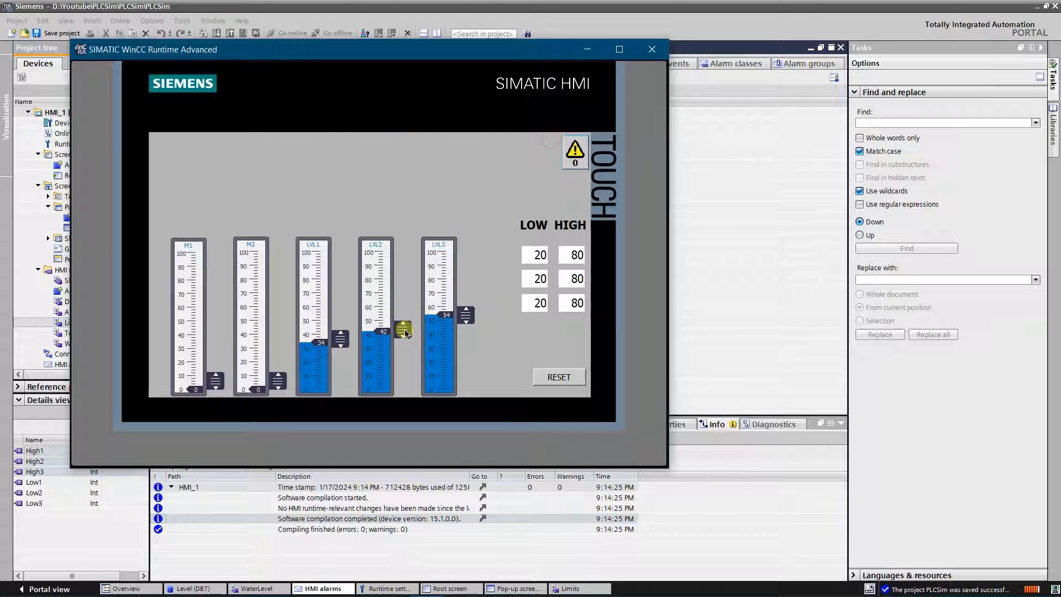
# Step: Raise LVL1 to about 97, LVL2 to about 95 and LVL3 to about 96 to exceed the high limits
pyautogui.moveTo(403, 330); pyautogui.dragTo(403, 264)
pyautogui.moveTo(466, 310); pyautogui.dragTo(466, 259)
pyautogui.moveTo(343, 338); pyautogui.dragTo(342, 254)
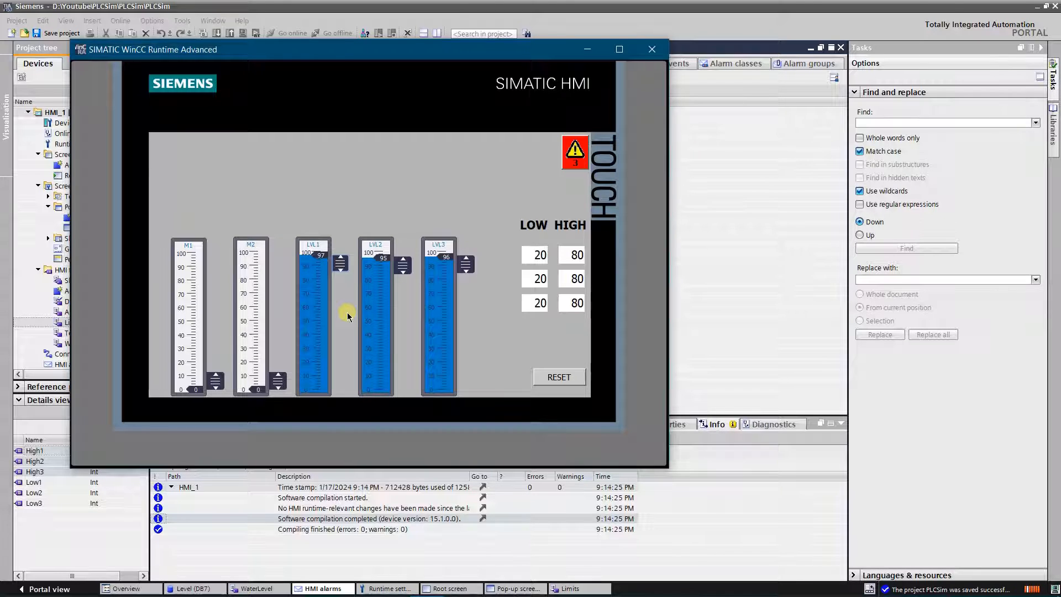
# Step: Lower LVL1 to about 62, LVL2 to about 69 and also LVL3, and close the runtime simulation
pyautogui.moveTo(340, 263); pyautogui.dragTo(341, 305)
pyautogui.moveTo(409, 265); pyautogui.dragTo(411, 298)
pyautogui.moveTo(466, 263); pyautogui.dragTo(467, 299)
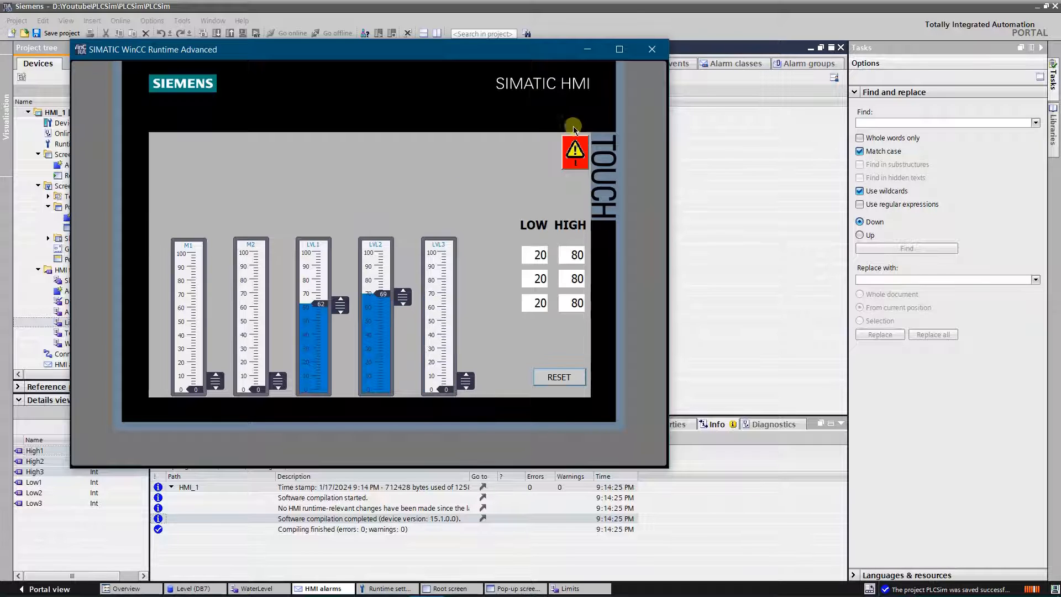
pyautogui.click(653, 51)
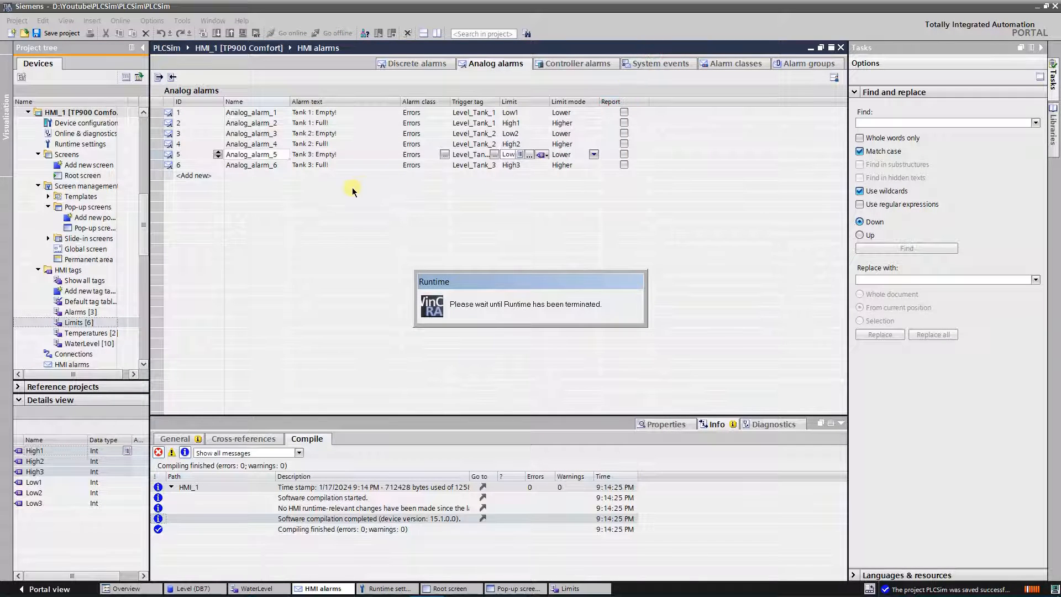
# Step: Reset the Tank 1 full alarm's trigger delay to 0 seconds
pyautogui.click(474, 123)
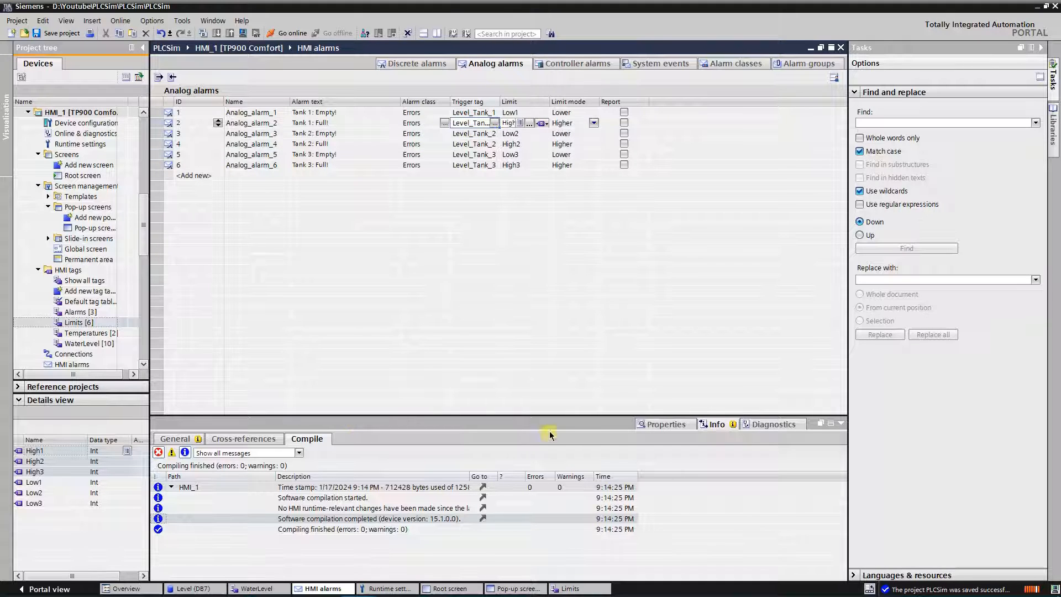
pyautogui.click(652, 424)
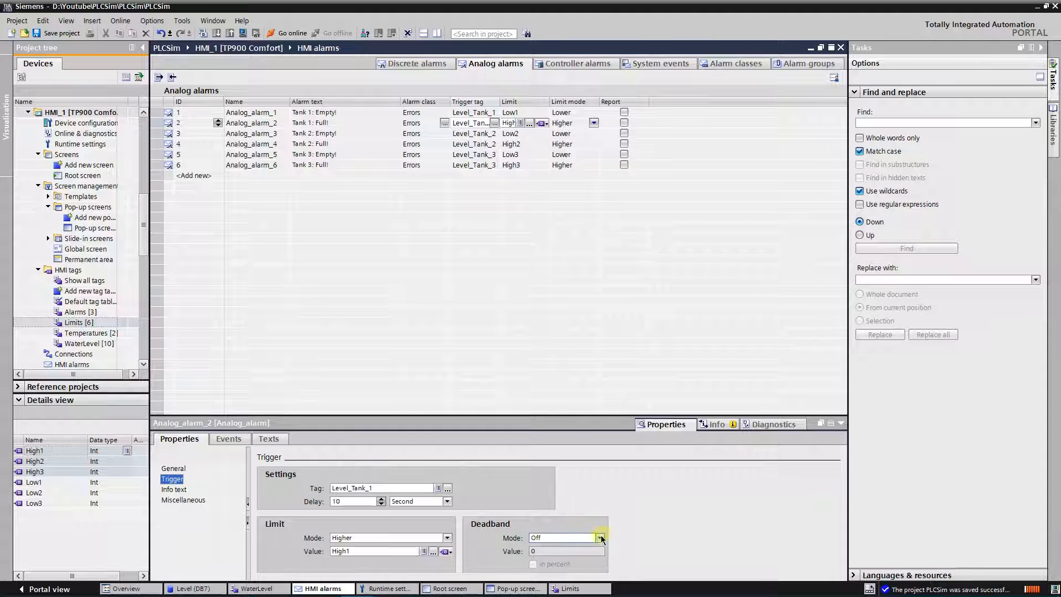
pyautogui.click(382, 504)
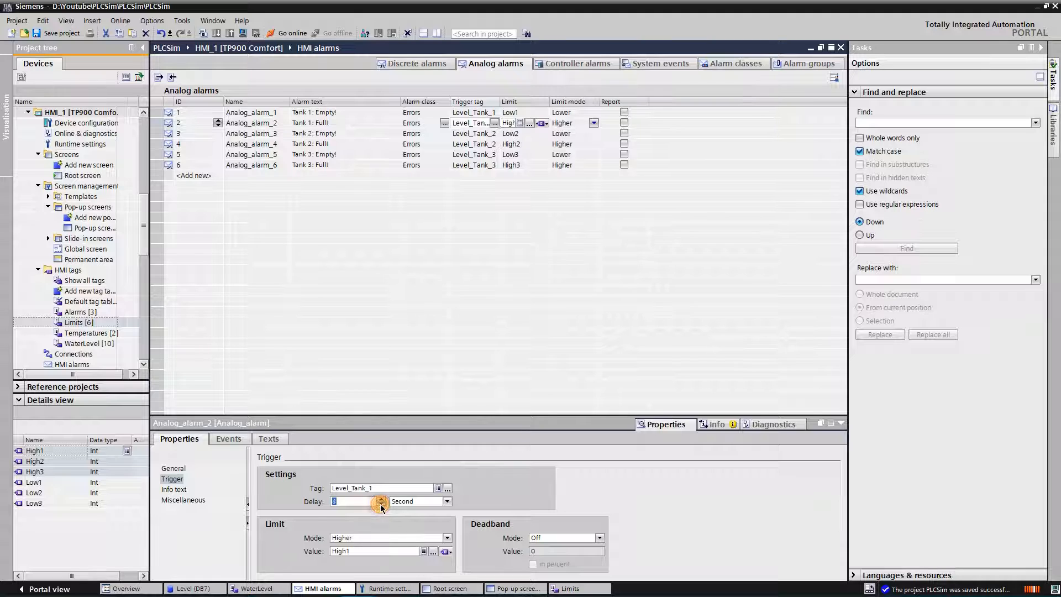
# Step: Set the Tank 1 full alarm's deadband mode to On incoming with a value of 20
pyautogui.click(599, 538)
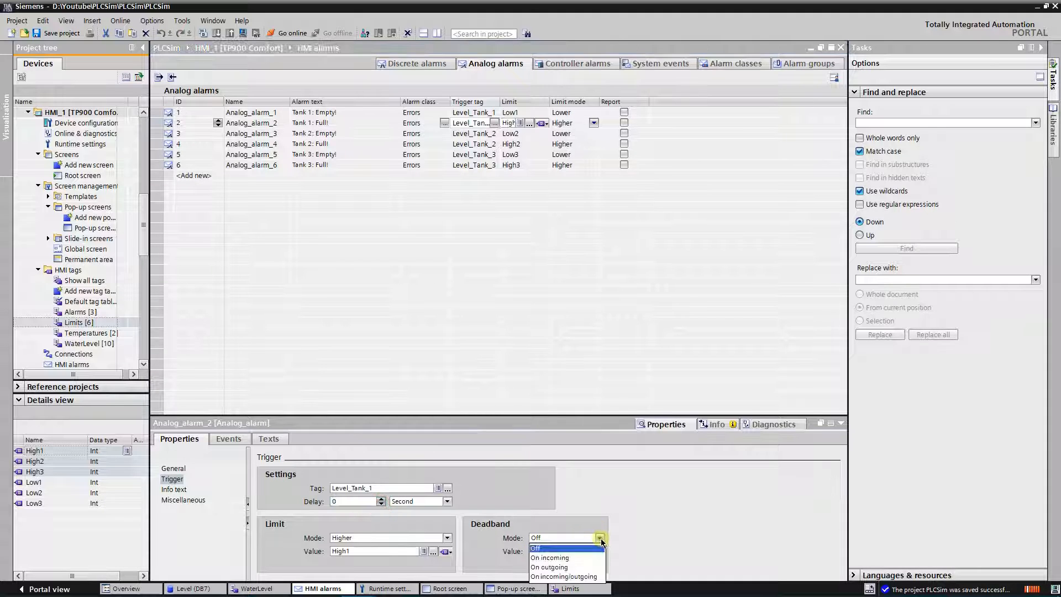
pyautogui.click(567, 557)
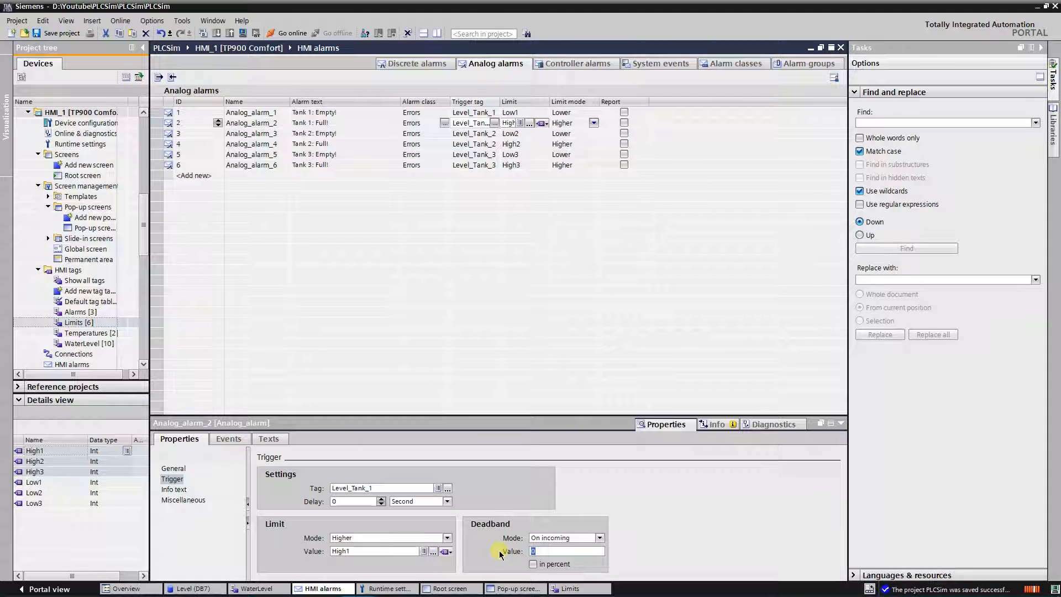
pyautogui.write('20')
# Step: Compile and simulate the HMI again, and set the LOW limits of all three tanks to 20
pyautogui.click(202, 33)
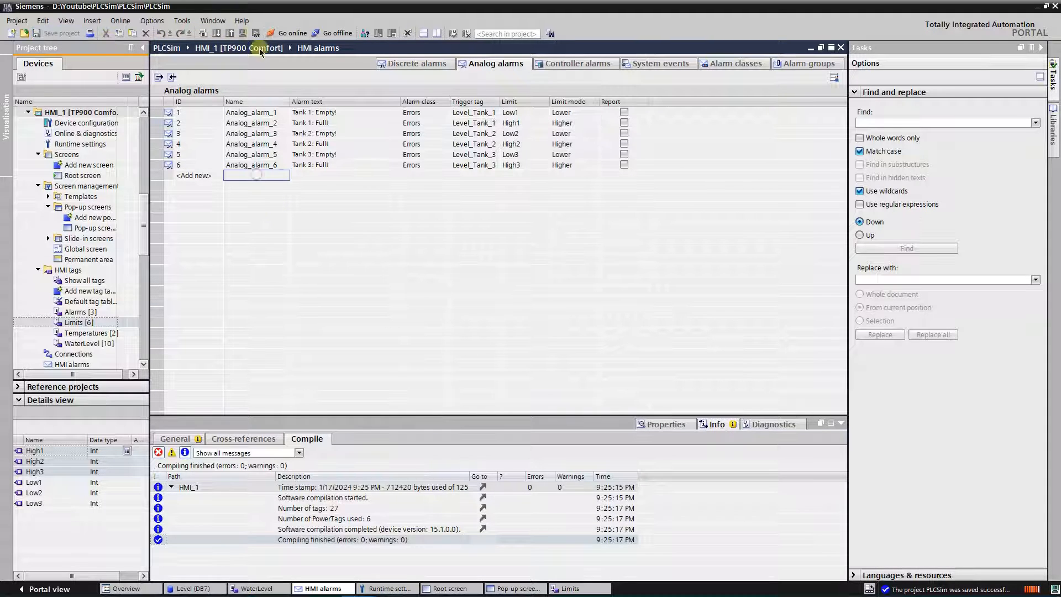
pyautogui.click(242, 34)
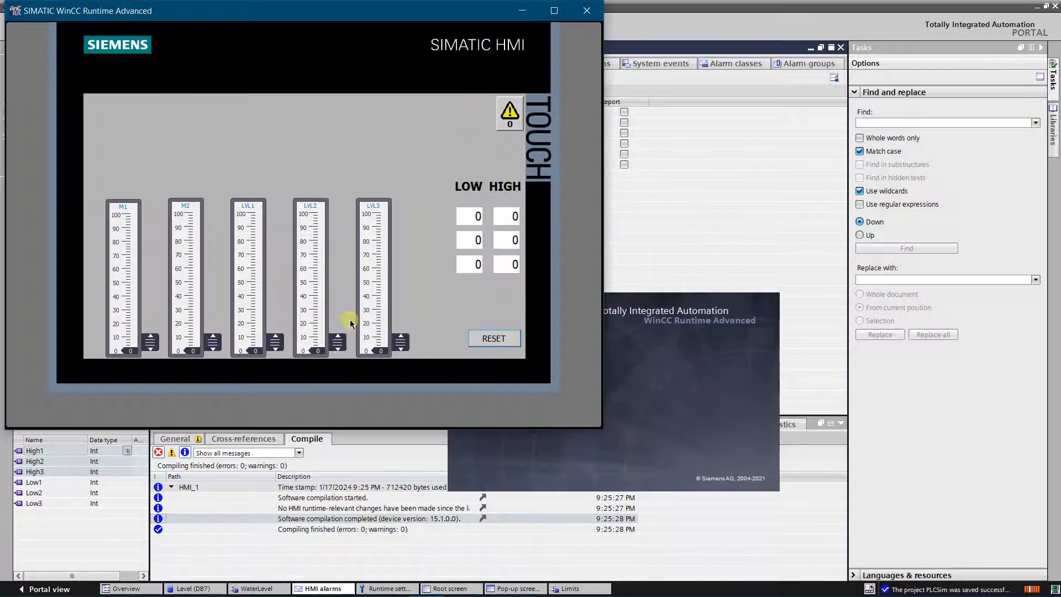
pyautogui.click(478, 216)
pyautogui.write('20')
pyautogui.click(479, 238)
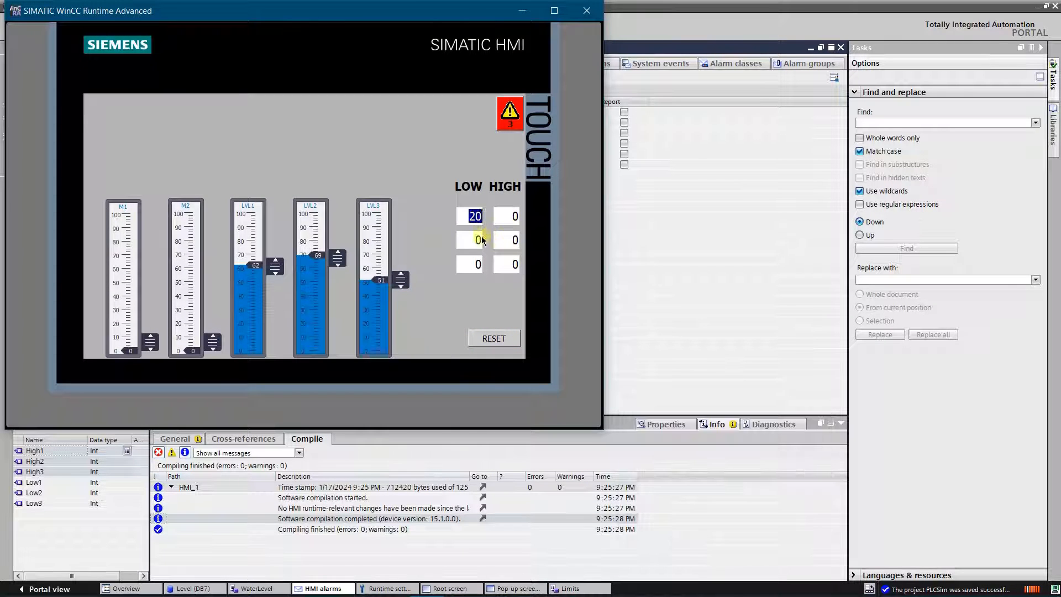
pyautogui.write('20')
pyautogui.click(479, 264)
pyautogui.write('20')
# Step: Set the HIGH limits of all three tanks to 60
pyautogui.click(499, 222)
pyautogui.write('60')
pyautogui.click(499, 233)
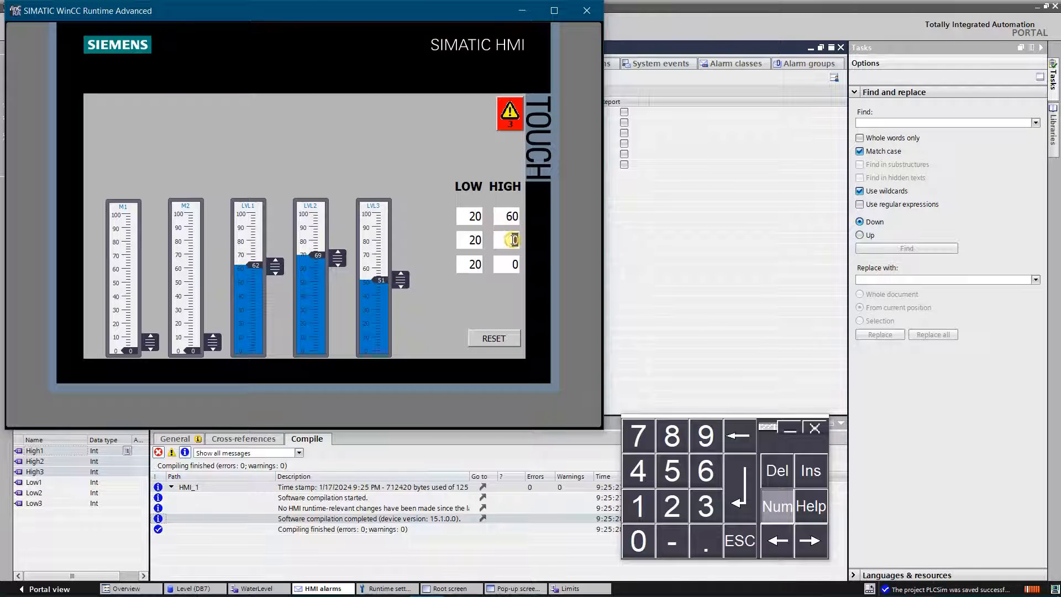
pyautogui.write('60')
pyautogui.click(502, 264)
pyautogui.write('60')
pyautogui.press('Return')
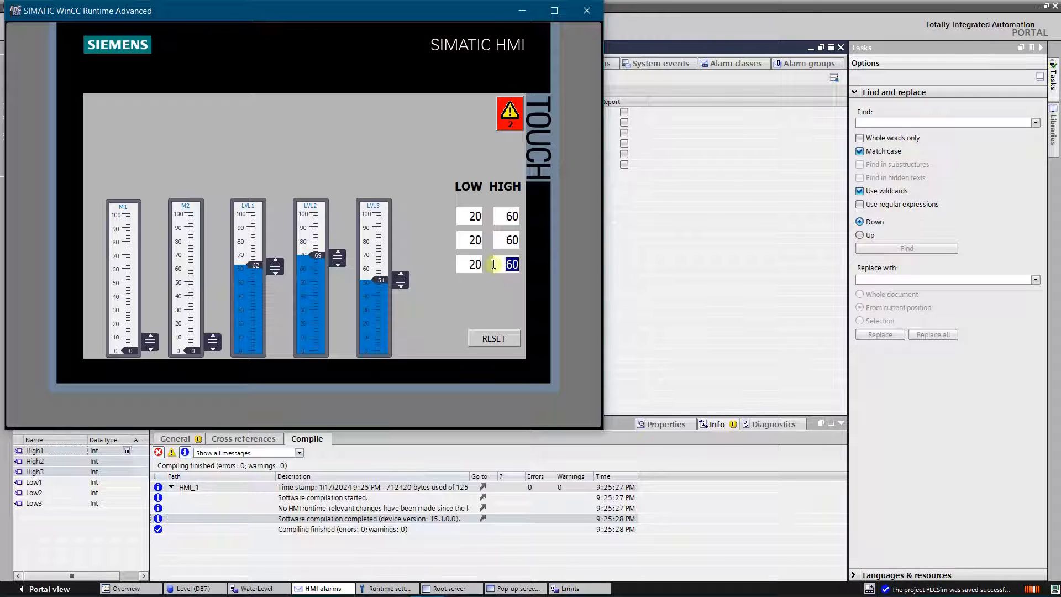
# Step: Acknowledge the tank full alarms in the alarm view and close it
pyautogui.click(509, 113)
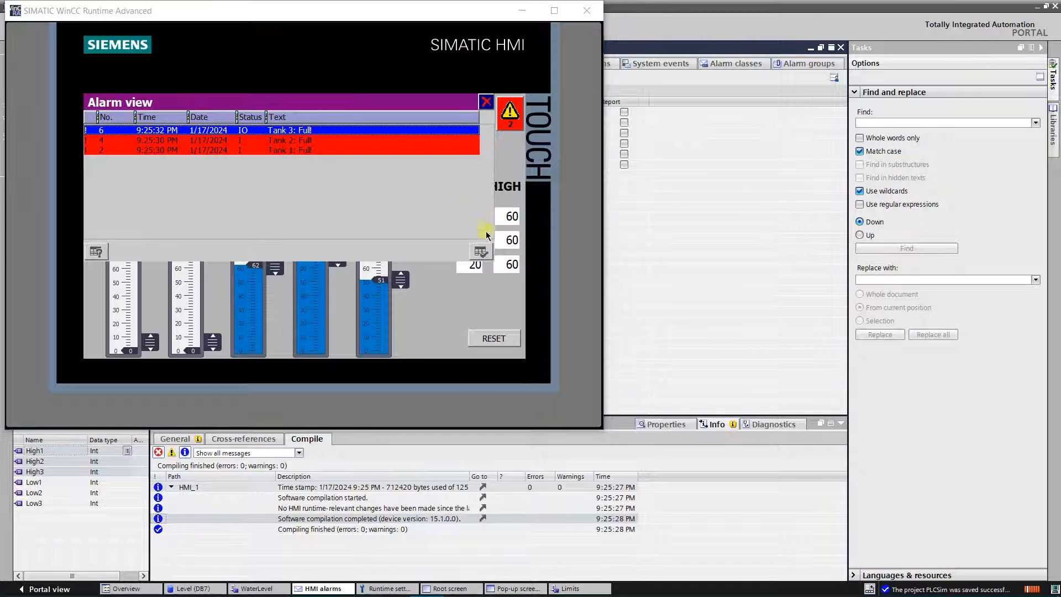
pyautogui.click(481, 251)
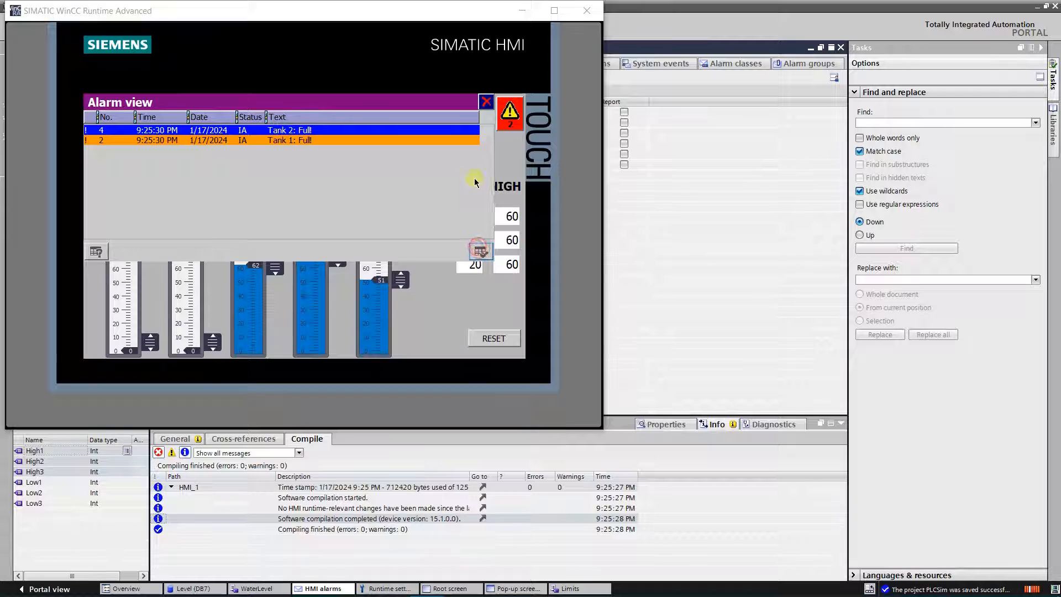
pyautogui.click(486, 103)
# Step: Lower LVL1 to about 51 and LVL2 to about 53, and check the alarm view
pyautogui.moveTo(338, 253); pyautogui.dragTo(275, 280)
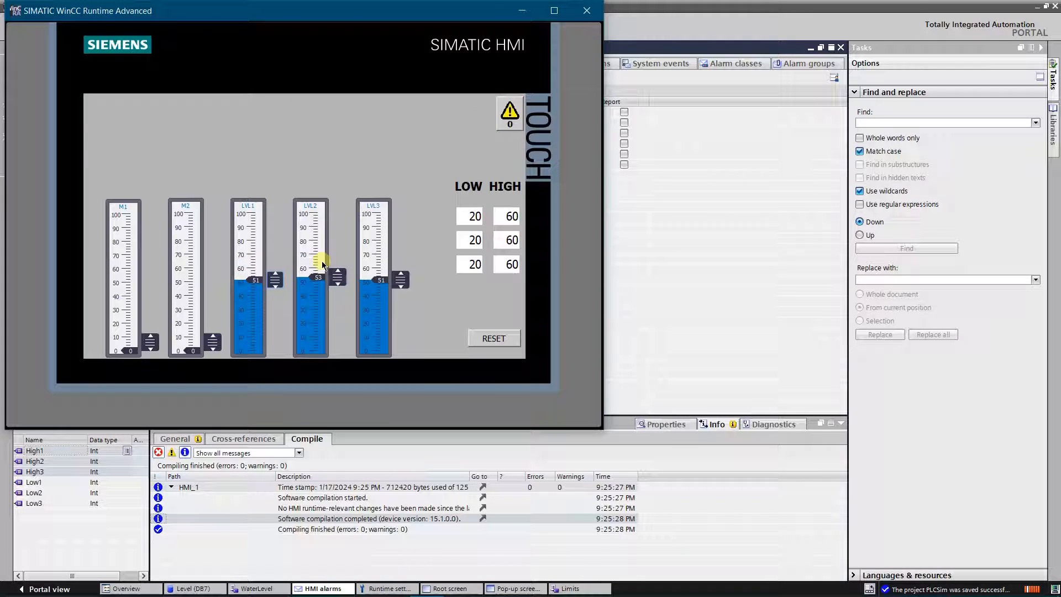
pyautogui.click(501, 132)
pyautogui.click(486, 103)
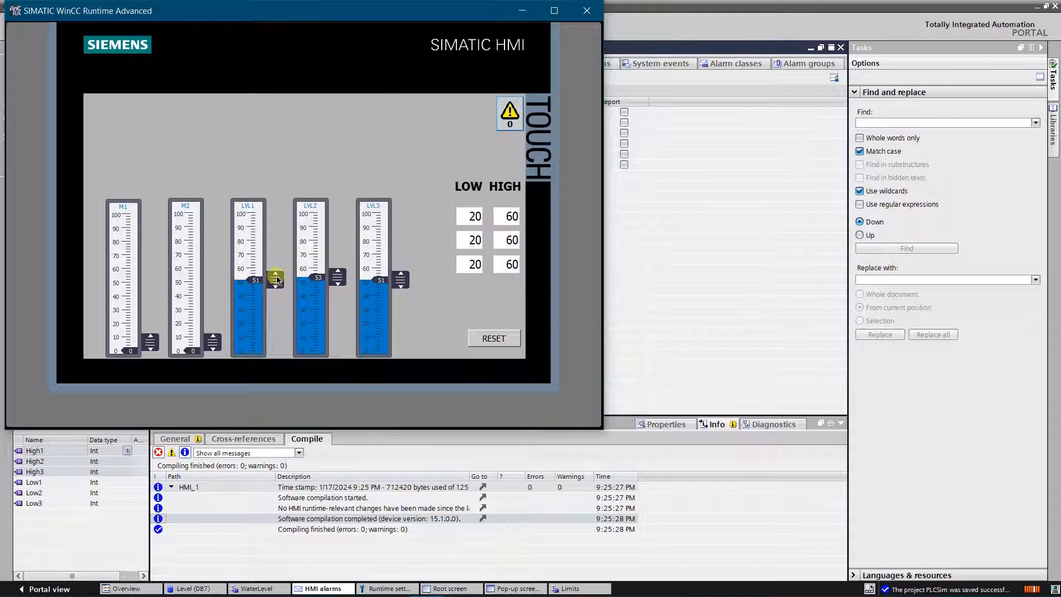
# Step: Raise LVL2 to about 71 and LVL3 to about 62, and adjust LVL1 to about 51
pyautogui.moveTo(337, 272); pyautogui.dragTo(338, 256)
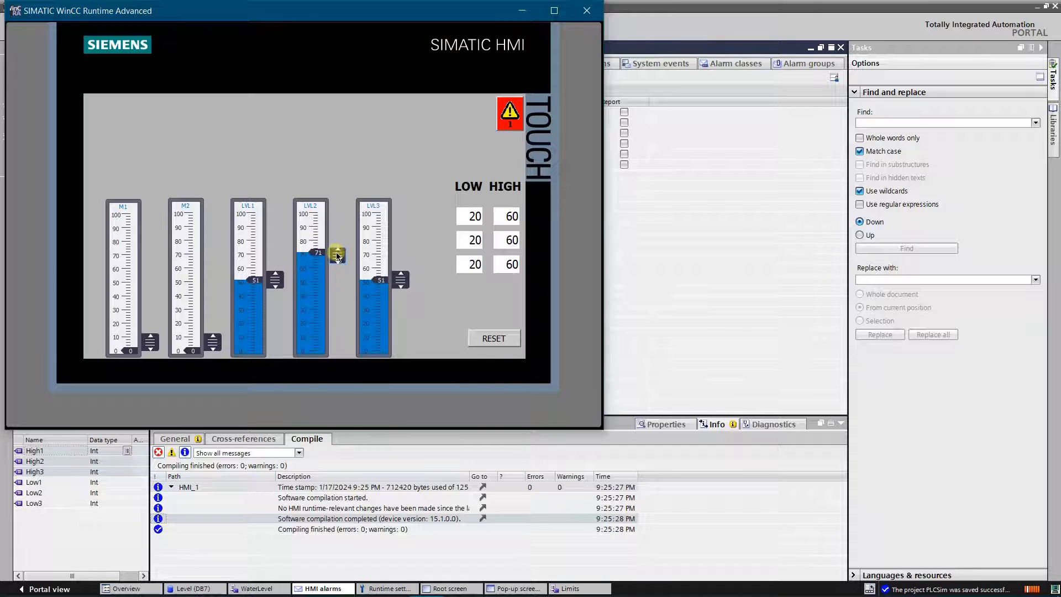
pyautogui.moveTo(403, 280); pyautogui.dragTo(406, 268)
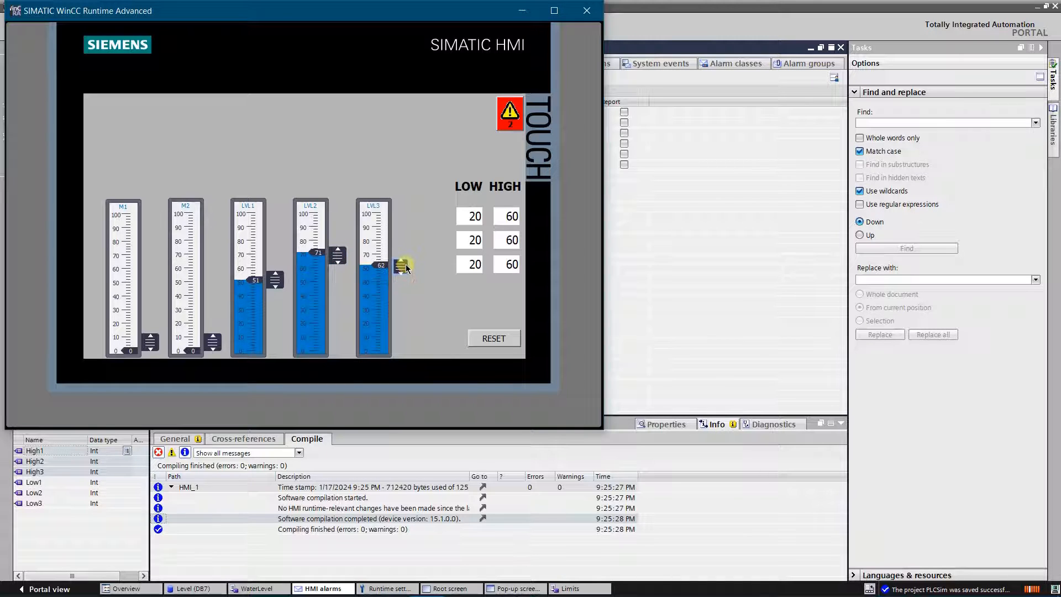
pyautogui.moveTo(279, 282)
pyautogui.mouseDown()
pyautogui.moveTo(282, 263)
pyautogui.moveTo(289, 279)
pyautogui.mouseUp()
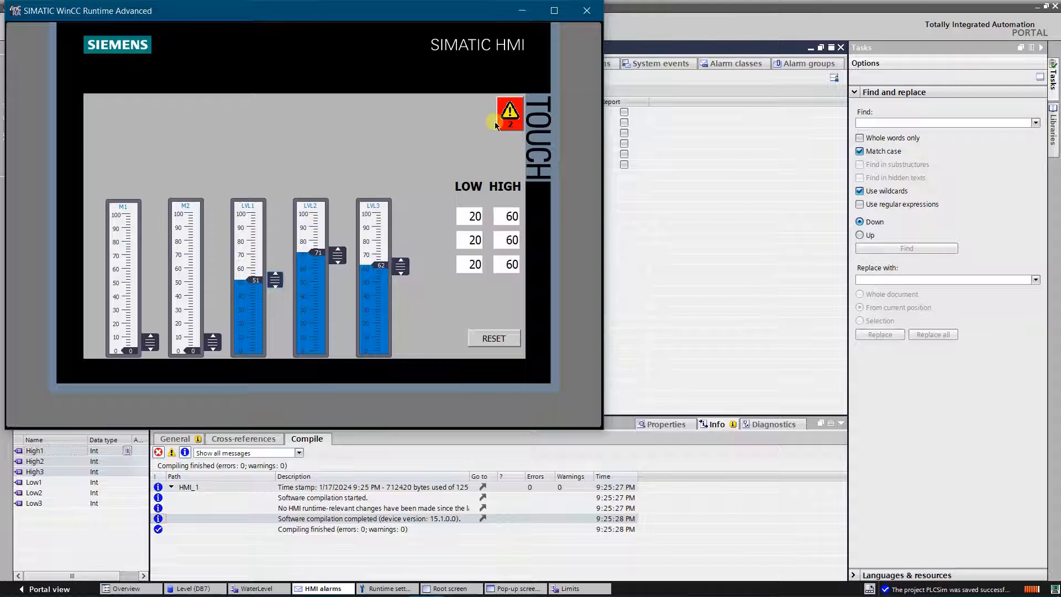
# Step: Open the alarm view, adjust LVL1 to about 53 while watching the alarms, and close the view
pyautogui.click(511, 117)
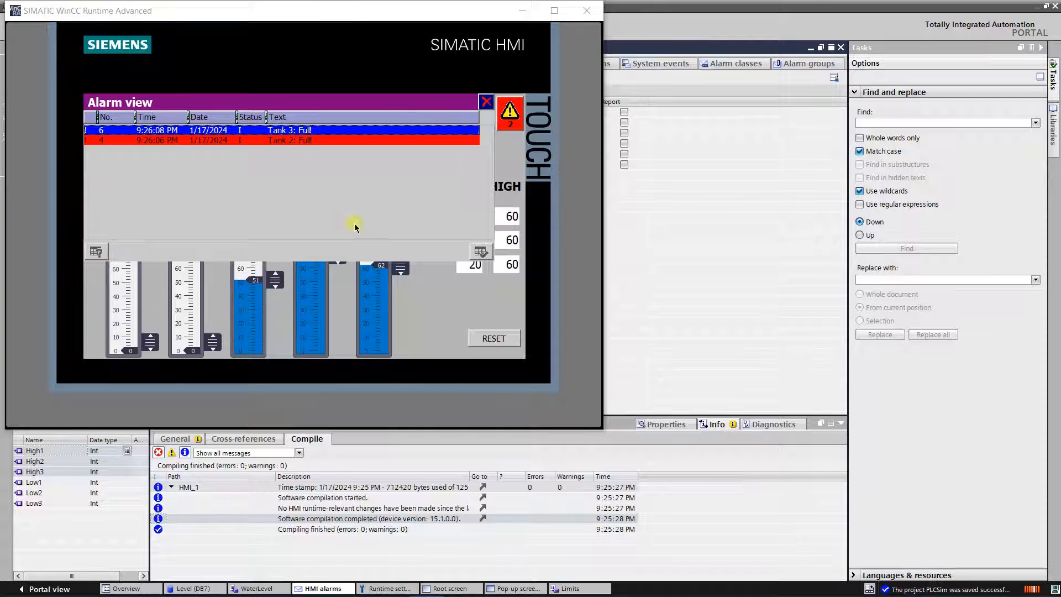
pyautogui.moveTo(269, 293)
pyautogui.mouseDown()
pyautogui.moveTo(279, 268)
pyautogui.moveTo(282, 281)
pyautogui.mouseUp()
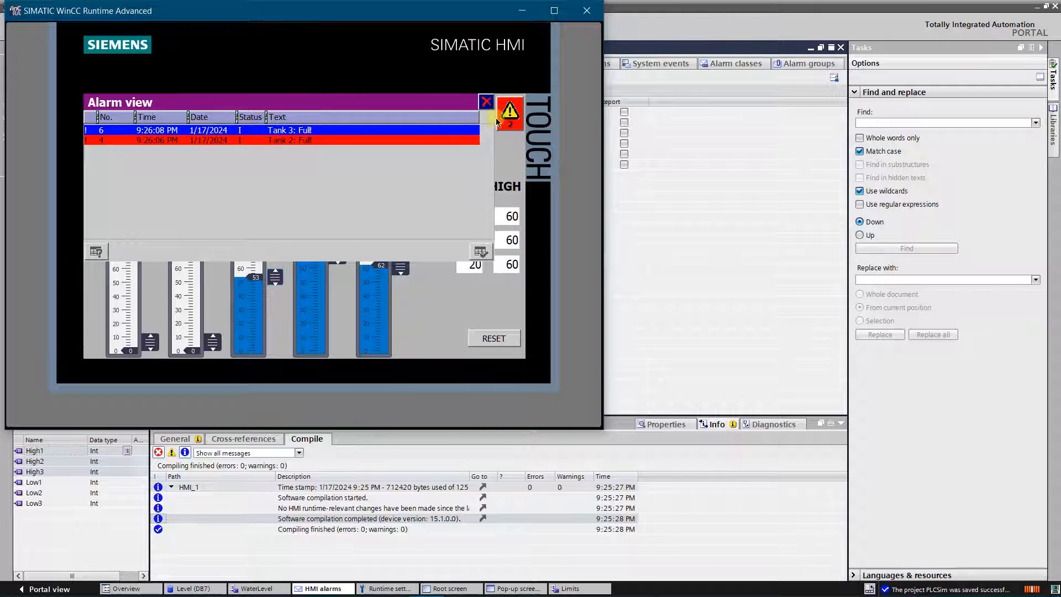
pyautogui.click(486, 102)
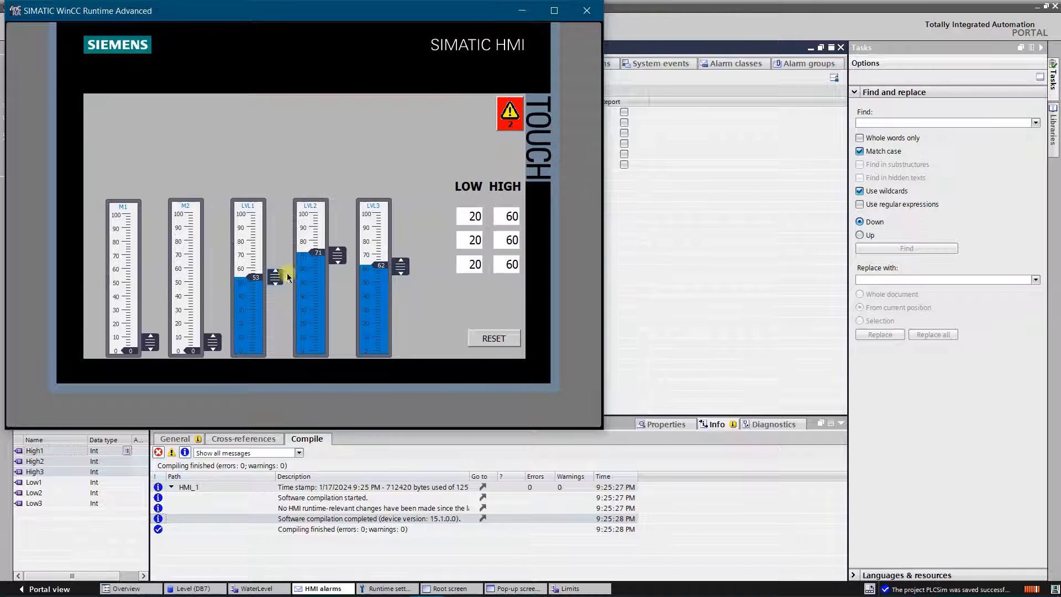
# Step: Lower LVL1 to about 42 and acknowledge the tank full alarms in the alarm view
pyautogui.moveTo(288, 277)
pyautogui.mouseDown()
pyautogui.moveTo(281, 282)
pyautogui.moveTo(291, 247)
pyautogui.moveTo(283, 266)
pyautogui.moveTo(280, 253)
pyautogui.moveTo(302, 239)
pyautogui.moveTo(298, 293)
pyautogui.mouseUp()
pyautogui.click(511, 128)
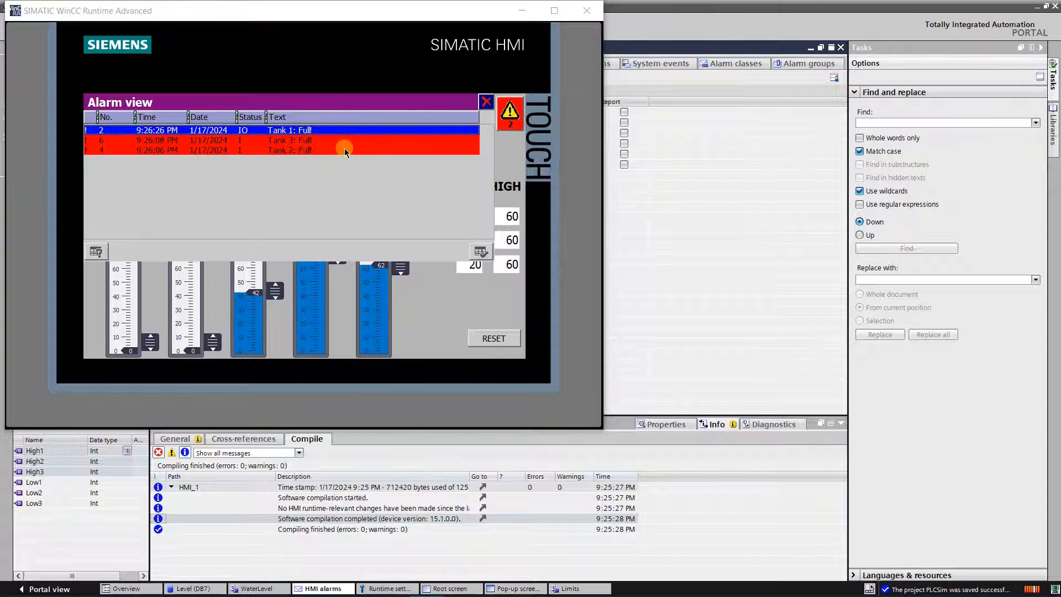
pyautogui.click(481, 252)
pyautogui.click(481, 252)
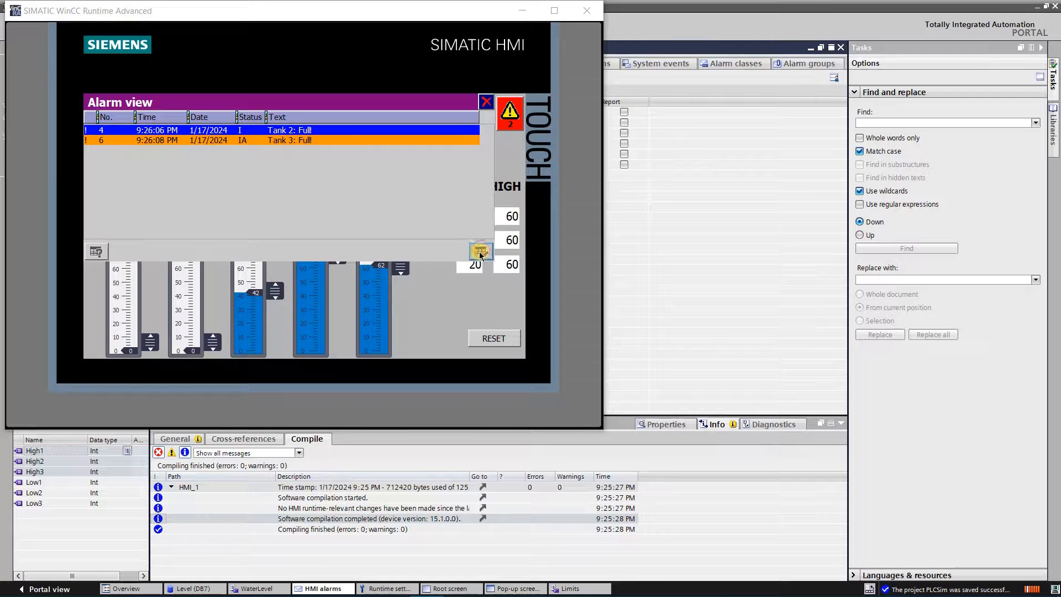
pyautogui.click(487, 102)
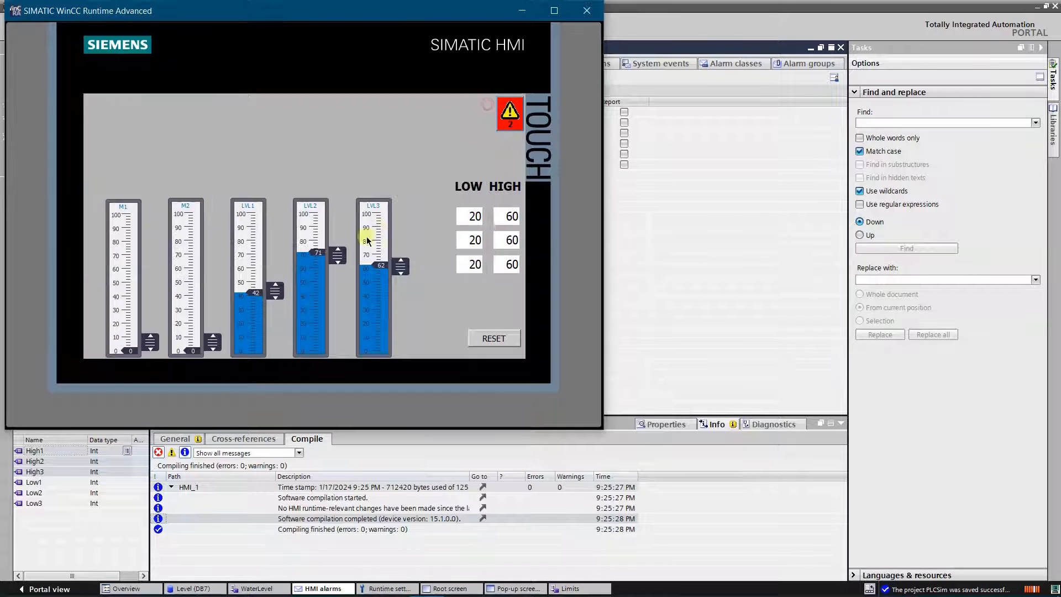
# Step: Lower LVL2 to about 47 and LVL3 below its high limit to clear the remaining full alarms
pyautogui.moveTo(338, 245); pyautogui.dragTo(337, 289)
pyautogui.moveTo(400, 266); pyautogui.dragTo(400, 287)
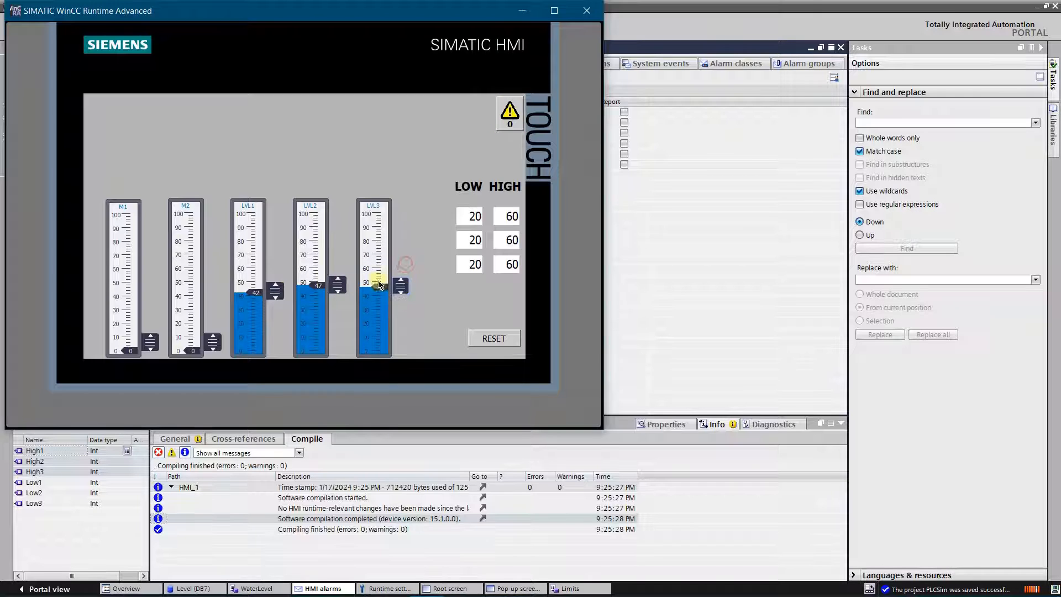